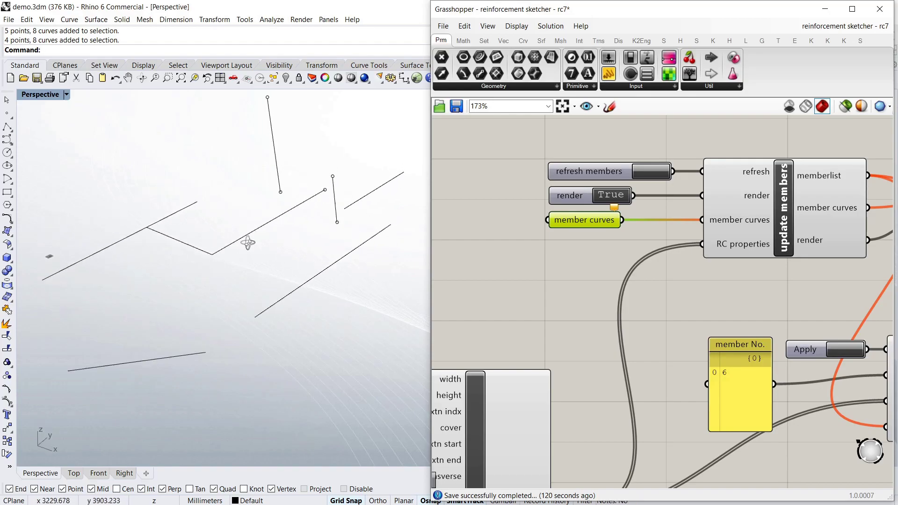
Step: Select all the lines in the model and assign them to the member curves parameter as multiple curves
left_click_drag(327, 323, 110, 137)
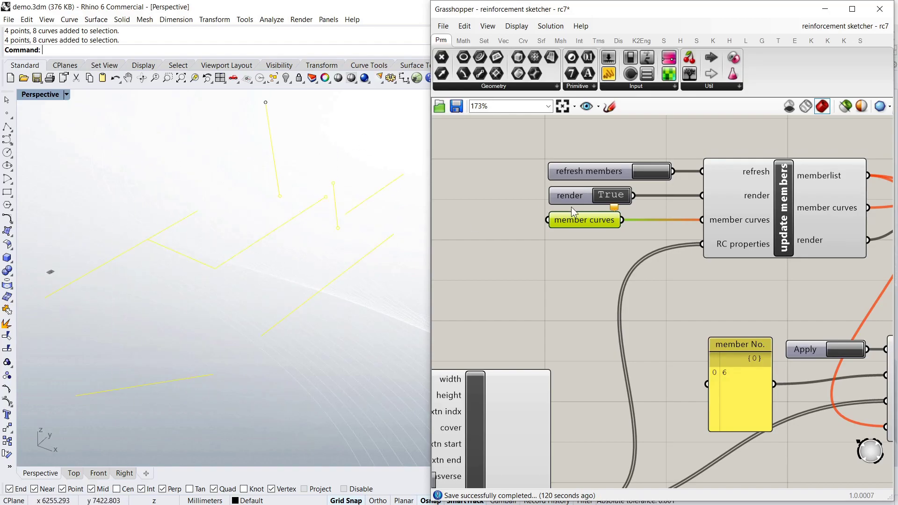
right_click(586, 220)
left_click(648, 398)
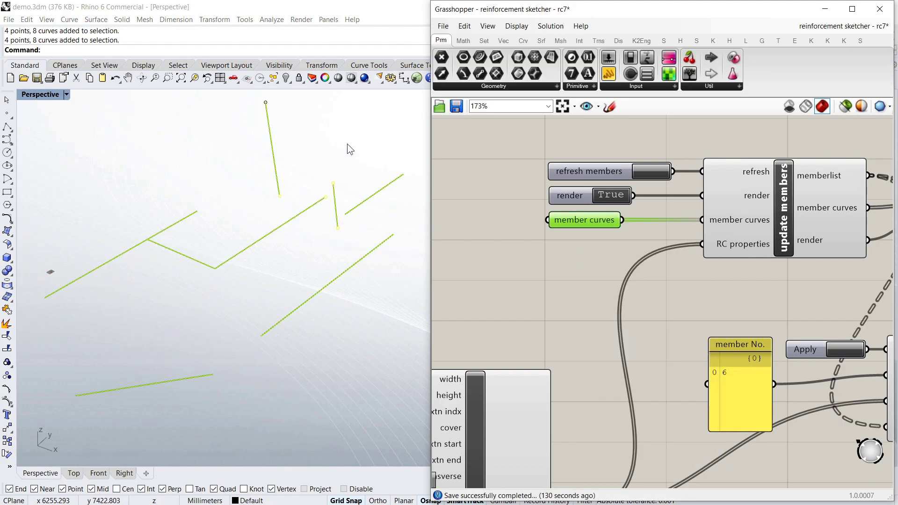
Step: Examine the reinforcement cages of all the generated members, including the junctions between them and the slab
right_click_drag(194, 254, 211, 245)
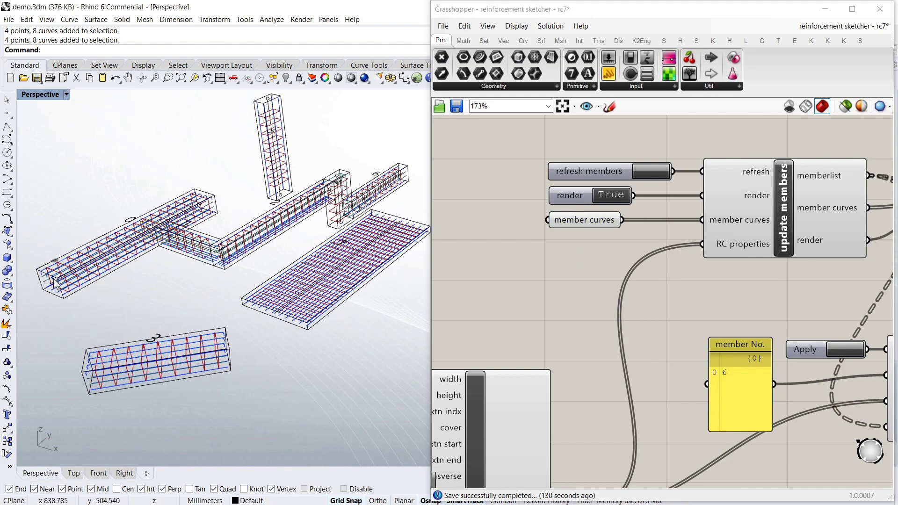
scroll(90, 256, "up", 2)
scroll(177, 232, "down", 2)
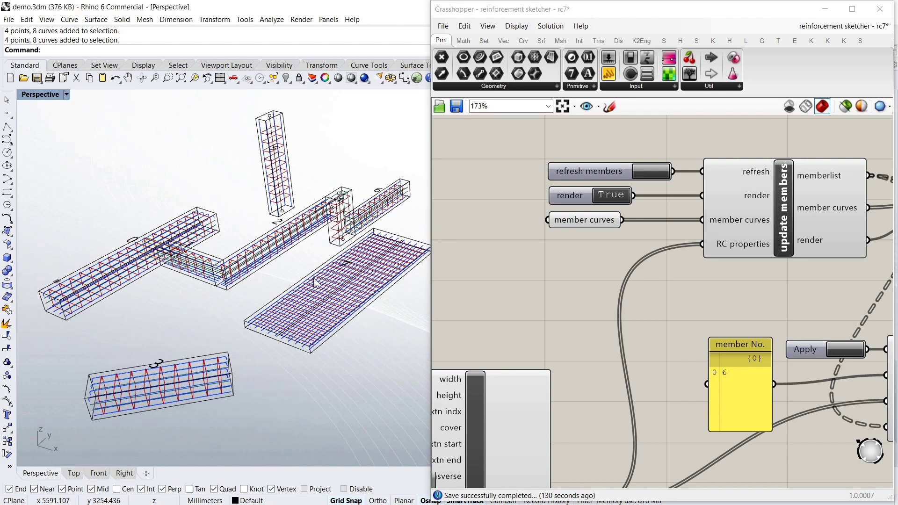
scroll(348, 227, "up", 1)
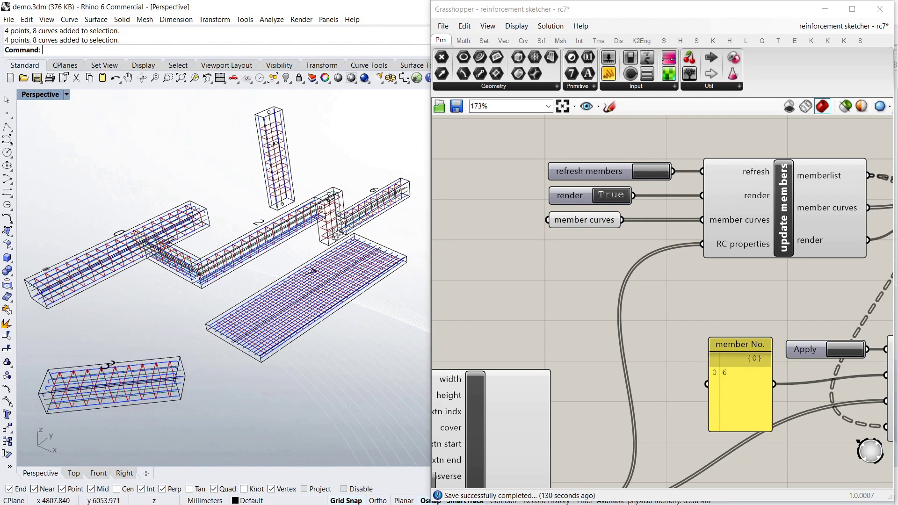
scroll(132, 247, "up", 4)
scroll(136, 233, "down", 6)
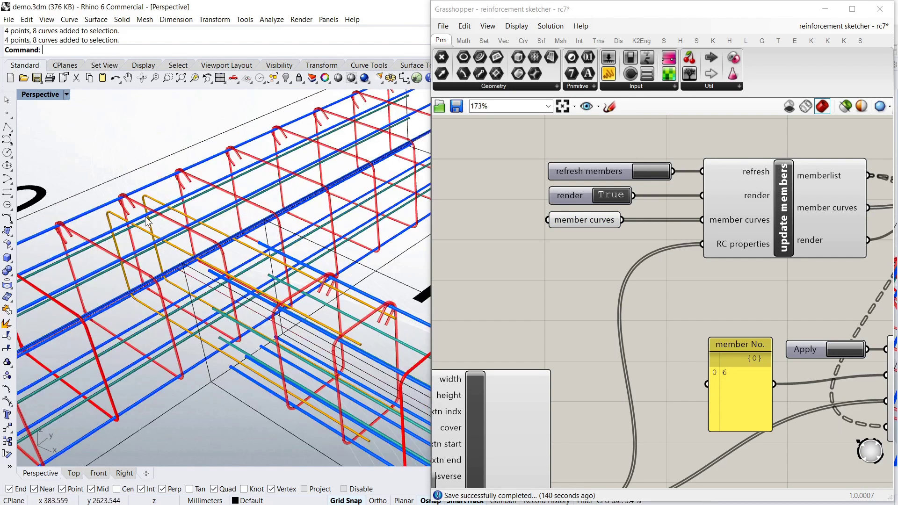
scroll(332, 220, "up", 4)
scroll(332, 219, "down", 5)
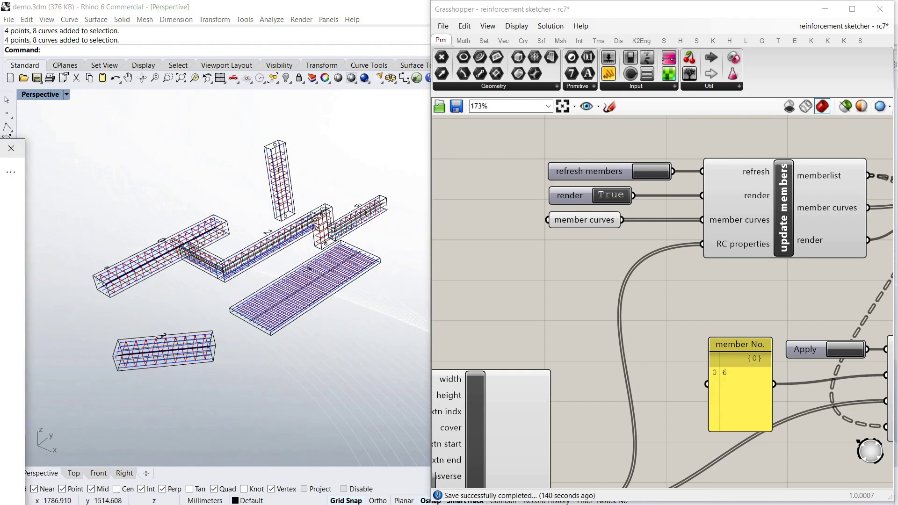
scroll(206, 247, "up", 4)
scroll(206, 246, "down", 3)
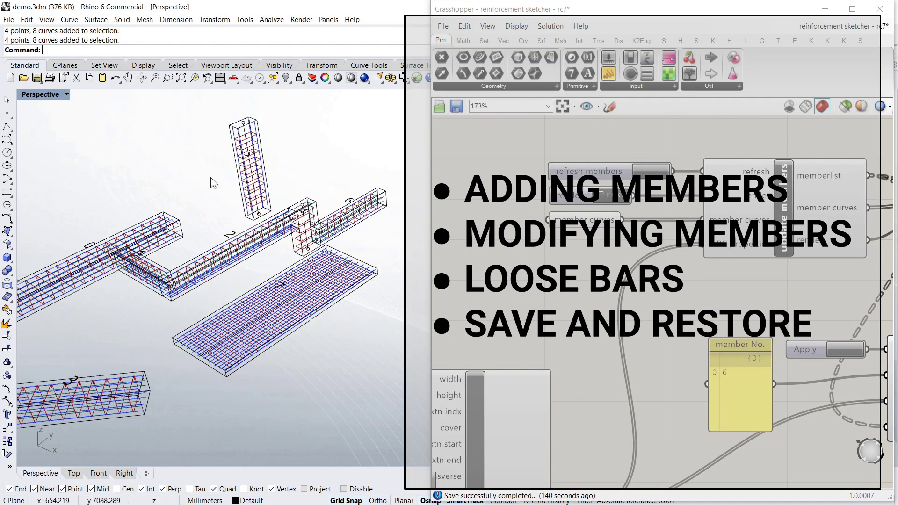
scroll(232, 181, "down", 3)
right_click_drag(240, 350, 229, 367)
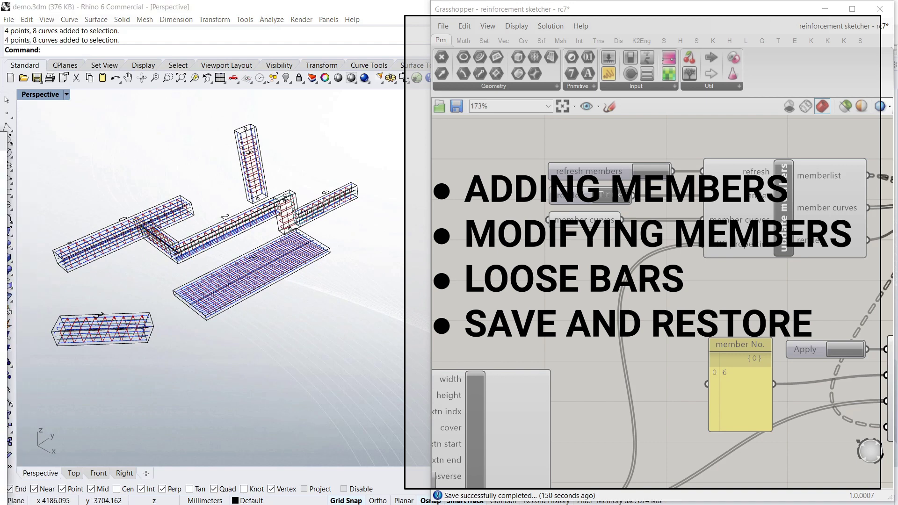
right_click_drag(153, 164, 165, 166)
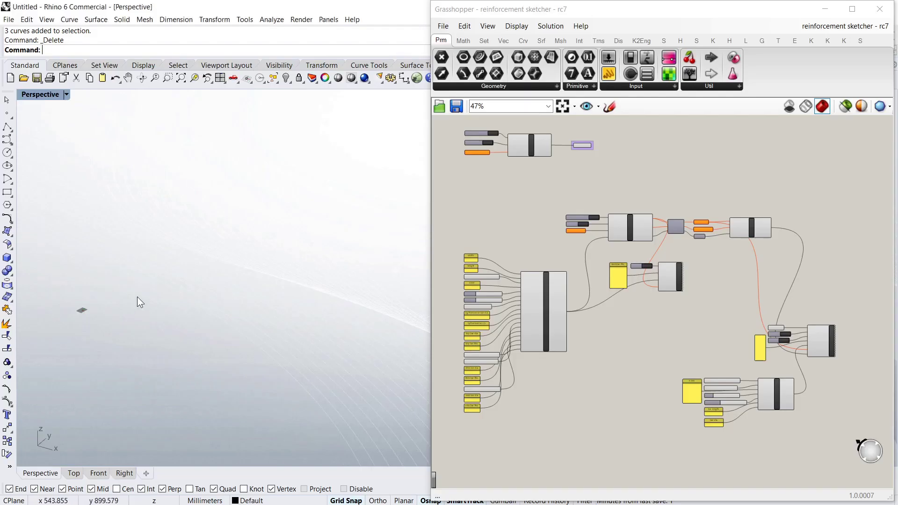
Step: Draw a long diagonal line in the Perspective view as the first member's centreline
type("line")
key("Return")
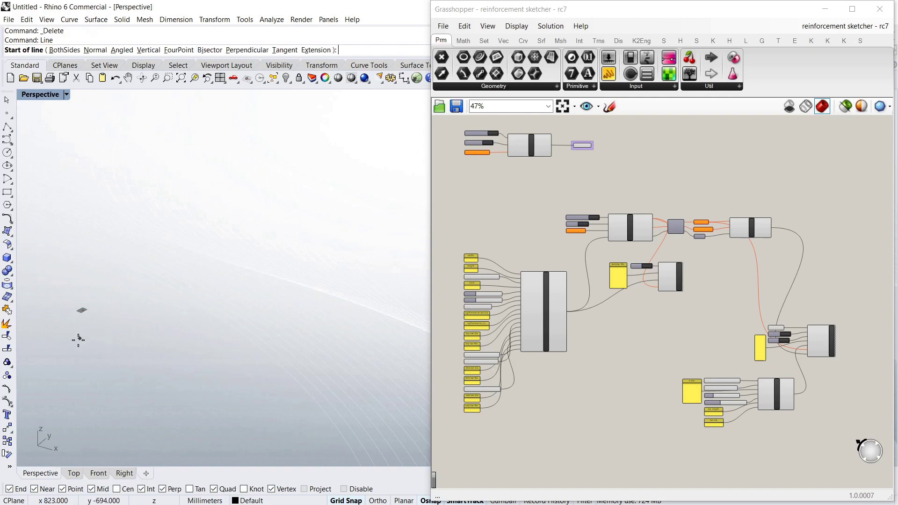
left_click(77, 342)
left_click(251, 234)
Step: Draw a line branching perpendicular from the first line, and another diagonal line continuing from its free end
key("Return")
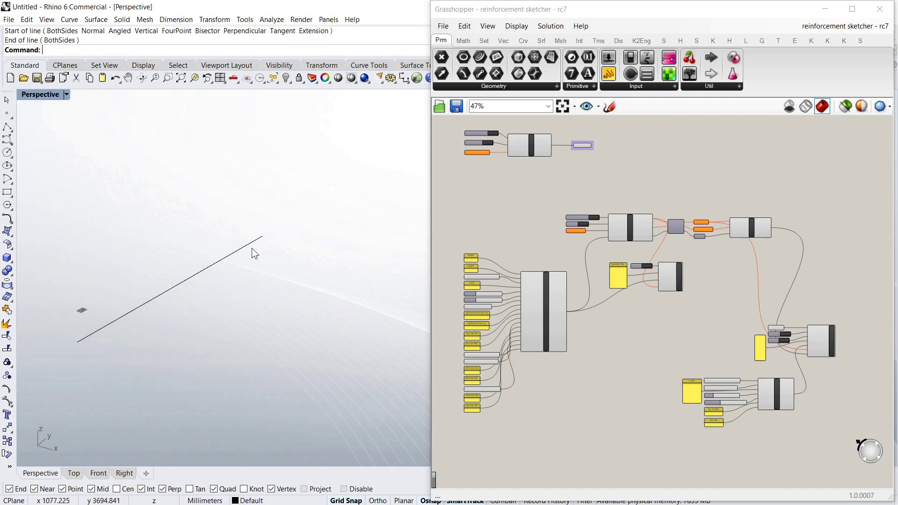
left_click(205, 269)
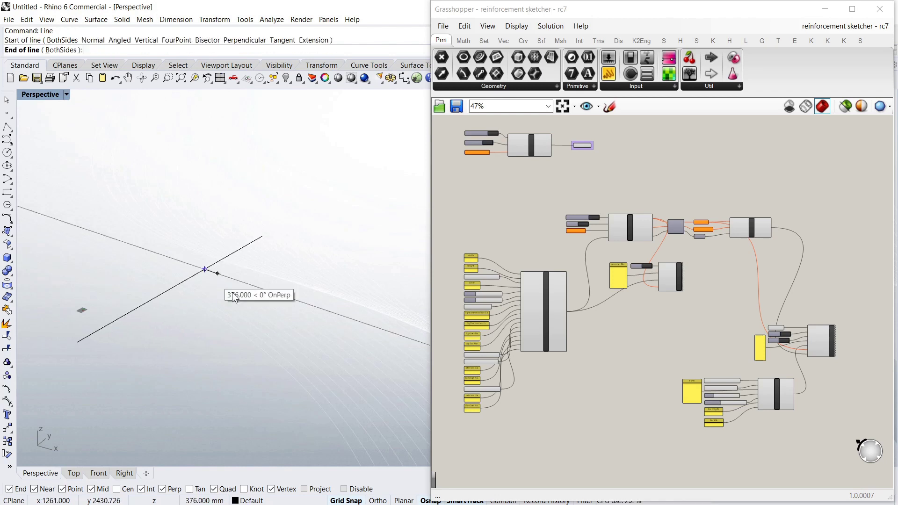
left_click(300, 300)
key("Return")
left_click(300, 301)
left_click(418, 218)
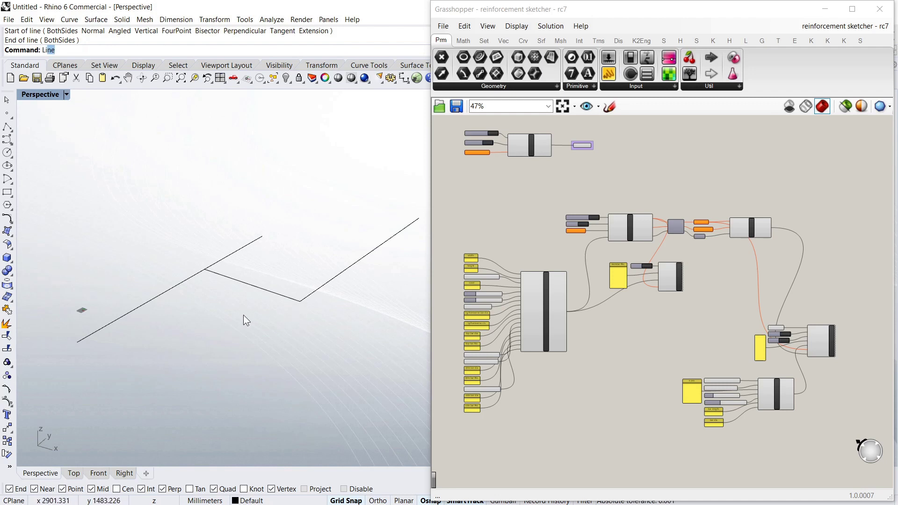
Step: Draw a fourth, separate line in front of the three connected ones
key("Return")
left_click(131, 413)
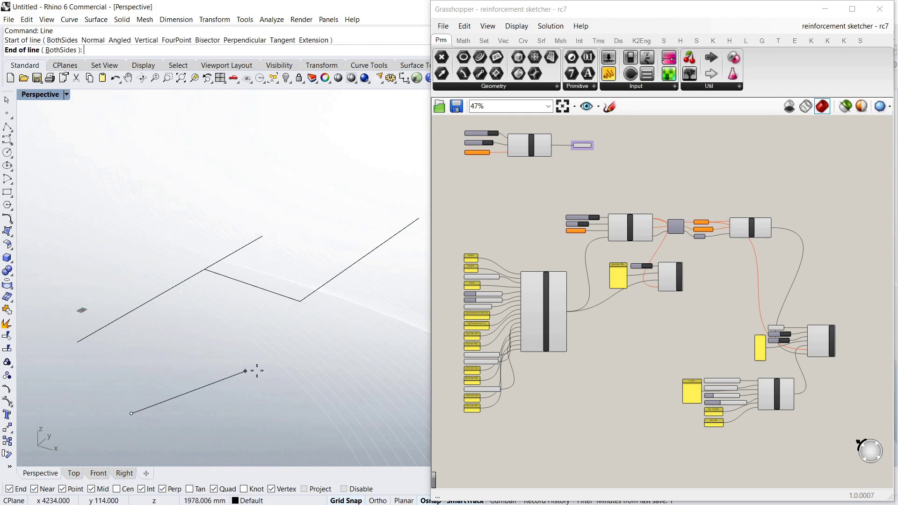
left_click(307, 384)
Step: Select the four lines and assign them to the member curves parameter as multiple curves
left_click_drag(335, 418, 206, 224)
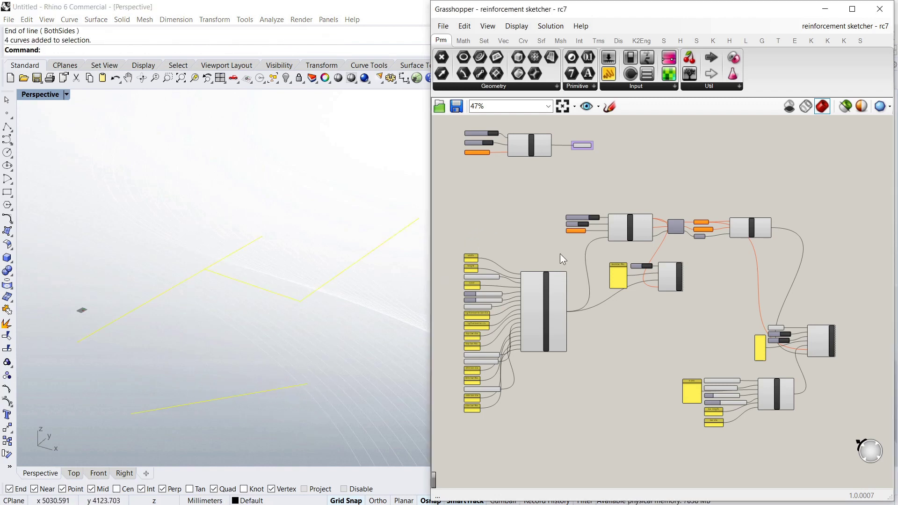
scroll(591, 226, "up", 5)
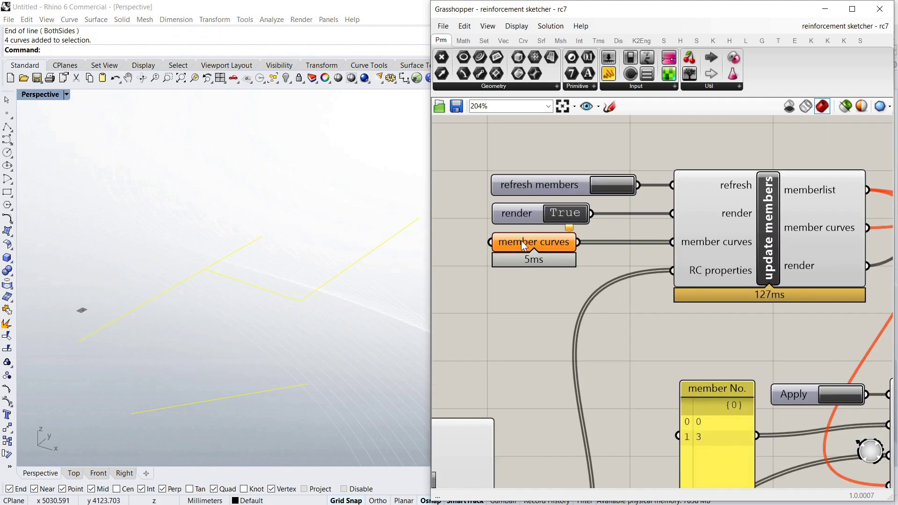
left_click(521, 240)
right_click(517, 244)
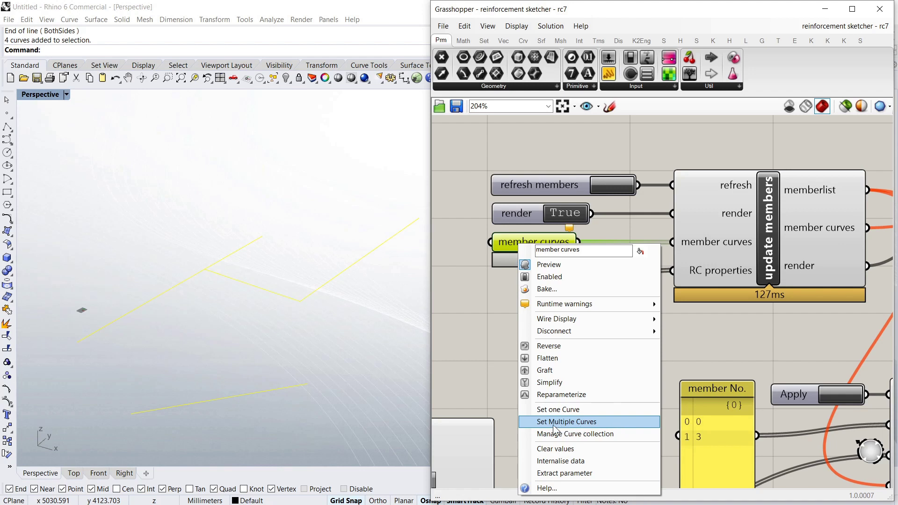
left_click(568, 422)
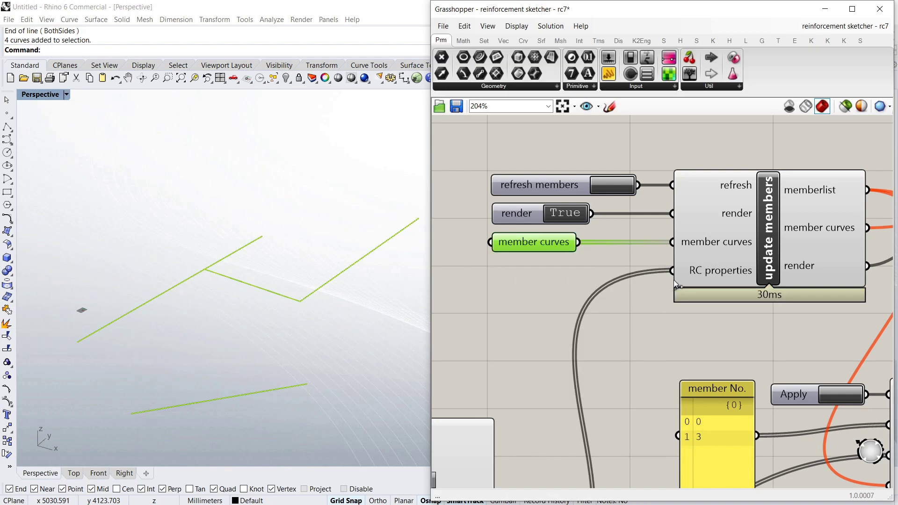
Step: Refresh the members to generate reinforcement along the four lines, and clear the selections
left_click(613, 182)
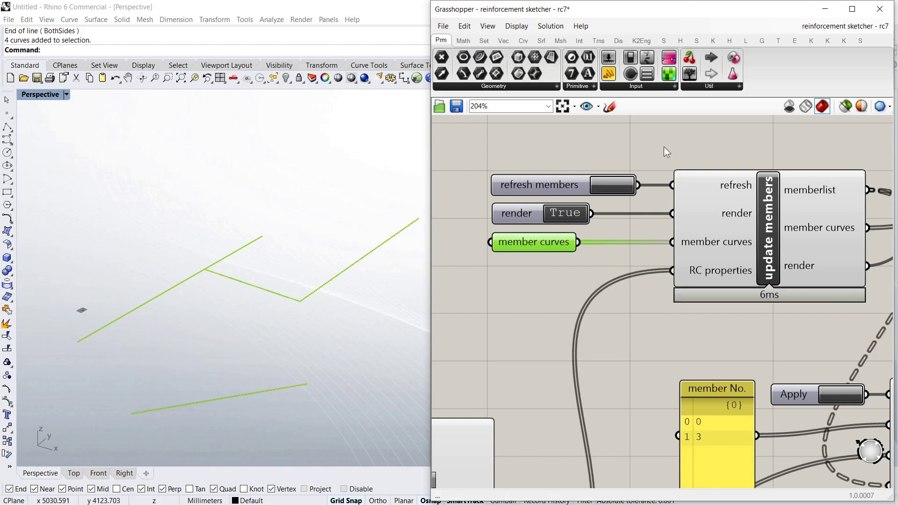
left_click(664, 147)
left_click(327, 209)
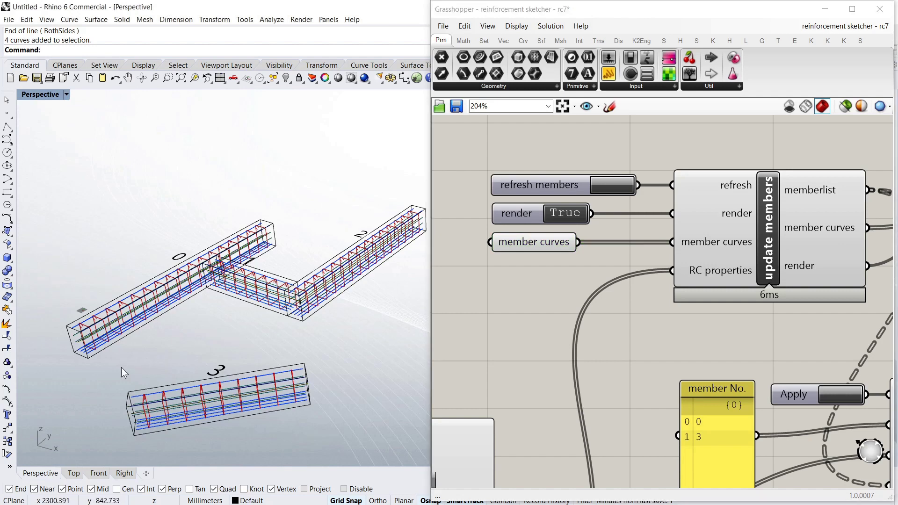
Step: Inspect the reinforcement cage at the near end of member 0 and pick its centreline
scroll(84, 344, "up", 10)
scroll(118, 310, "up", 3)
right_click_drag(120, 309, 163, 299)
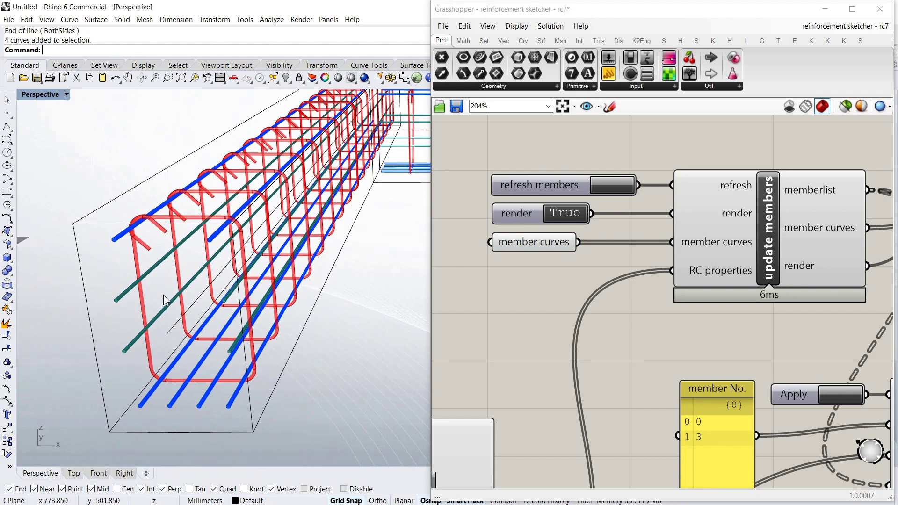
left_click(195, 298)
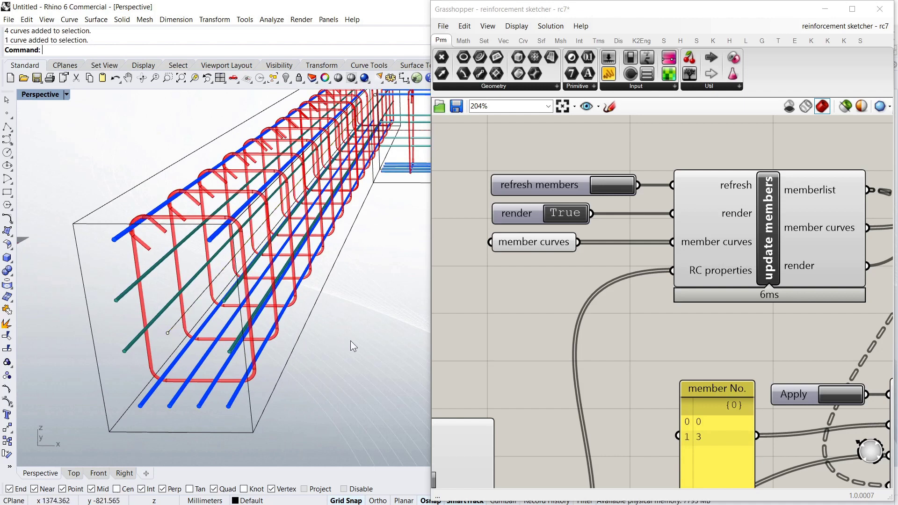
scroll(252, 334, "down", 3)
scroll(240, 311, "down", 7)
right_click_drag(341, 261, 285, 272)
Step: Examine how the bars and ligatures run through the joints where member 1 meets members 0 and 2
scroll(359, 203, "up", 6)
scroll(359, 203, "up", 2)
scroll(210, 308, "down", 6)
scroll(280, 269, "up", 12)
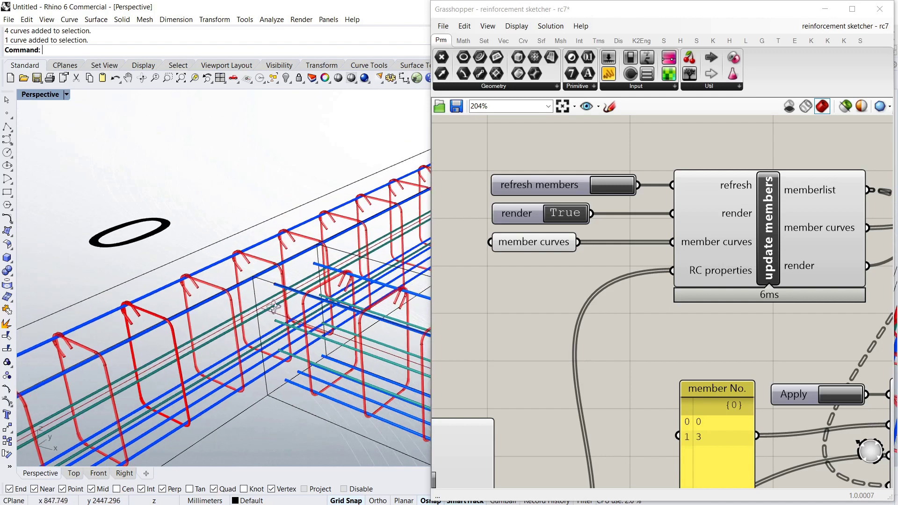
right_click_drag(274, 304, 302, 306)
scroll(304, 311, "down", 8)
scroll(259, 321, "up", 5)
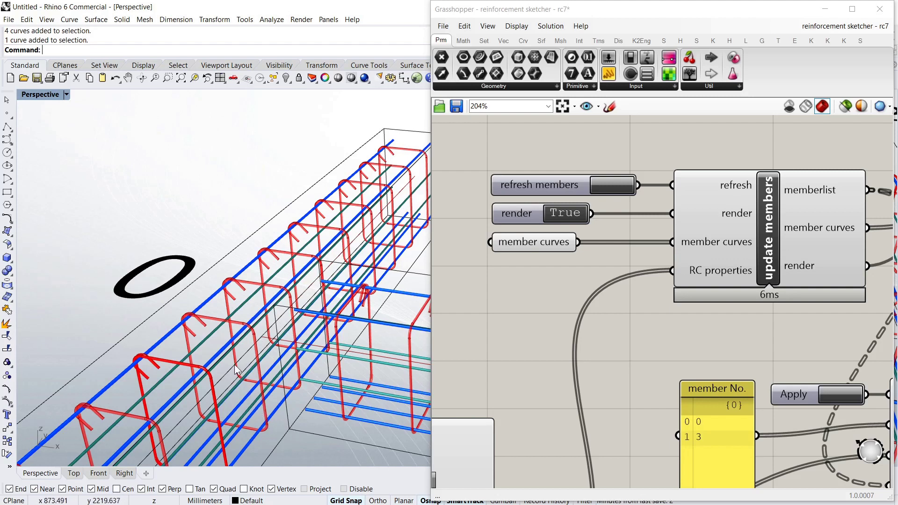
scroll(194, 225, "down", 8)
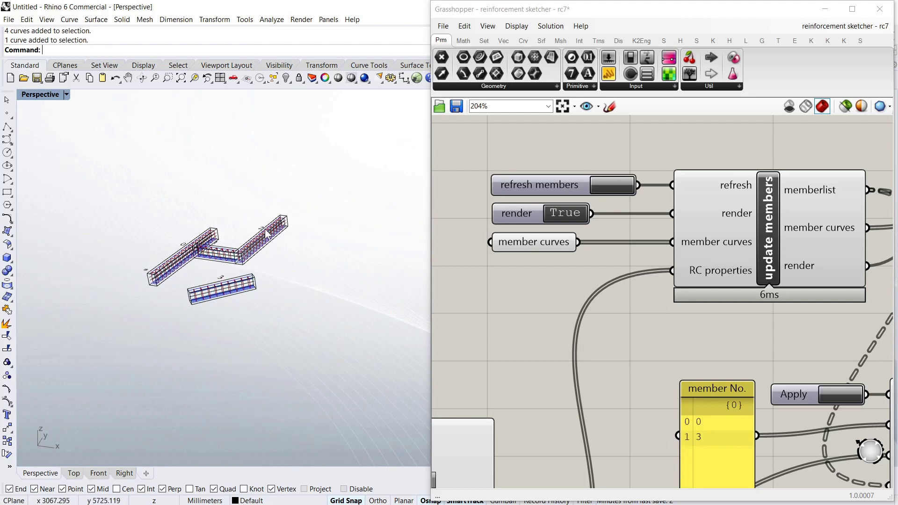
scroll(217, 304, "up", 4)
scroll(217, 304, "up", 2)
scroll(187, 291, "up", 1)
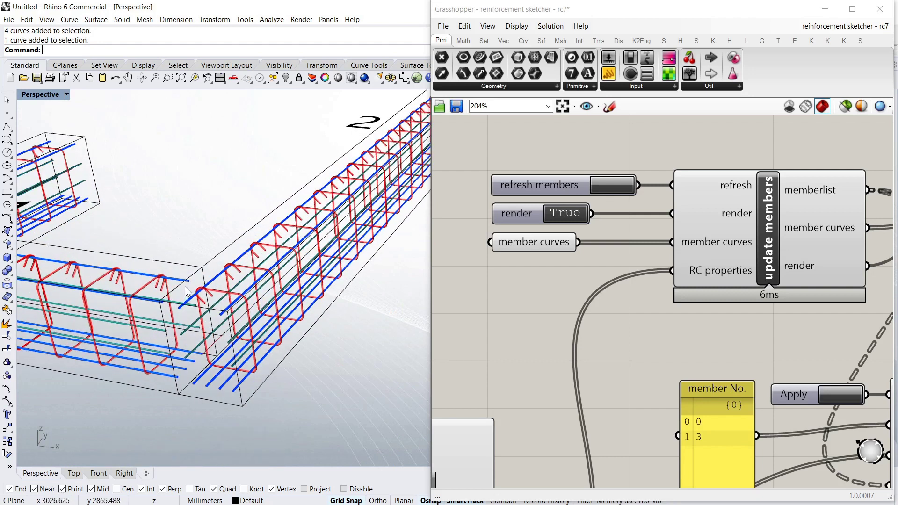
scroll(330, 275, "down", 6)
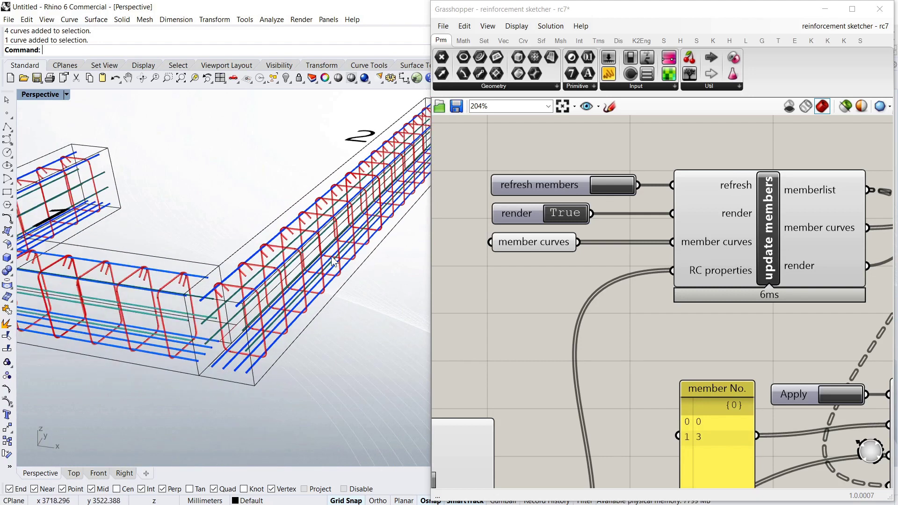
scroll(330, 275, "up", 2)
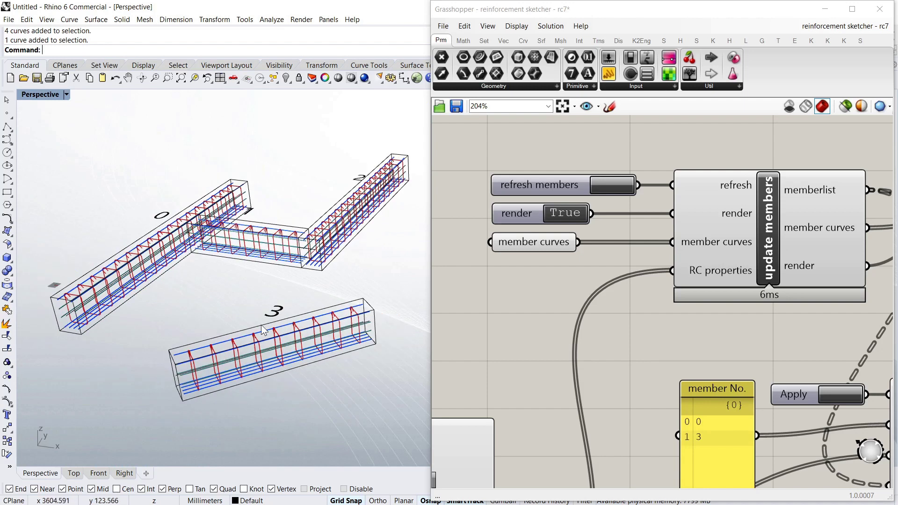
Step: Move member 3's centreline farther away from the connected members
scroll(299, 337, "down", 2)
left_click(287, 358)
type("M")
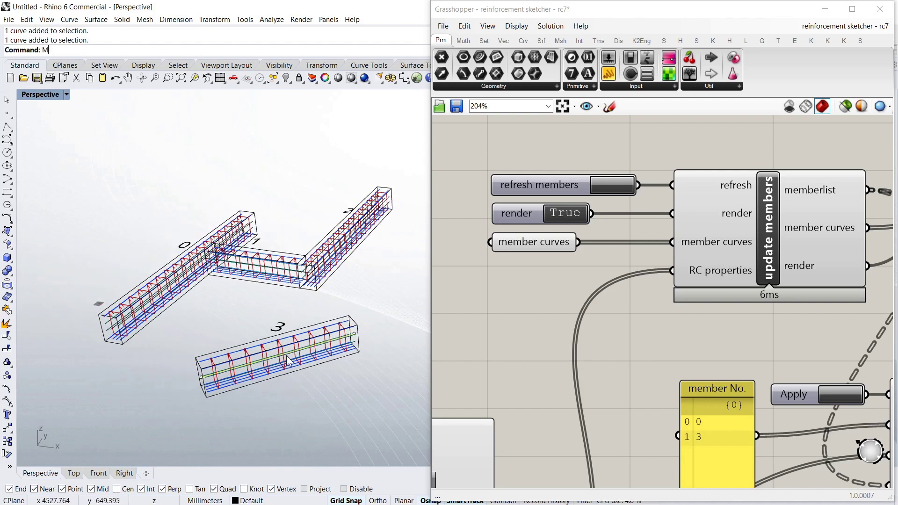
type("ove")
key("Return")
left_click(301, 379)
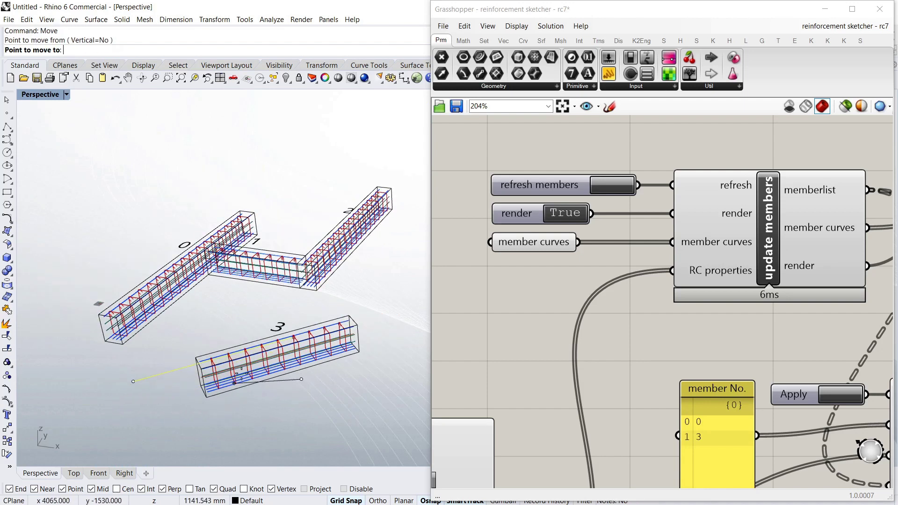
left_click(341, 421)
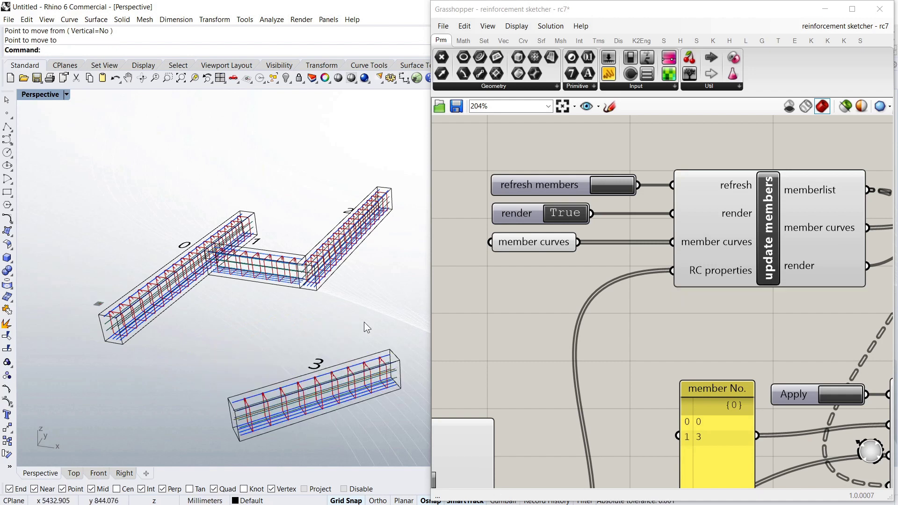
Step: Examine member 0's reinforcement cage up close and the inputs of the RC_prop component
scroll(164, 313, "up", 5)
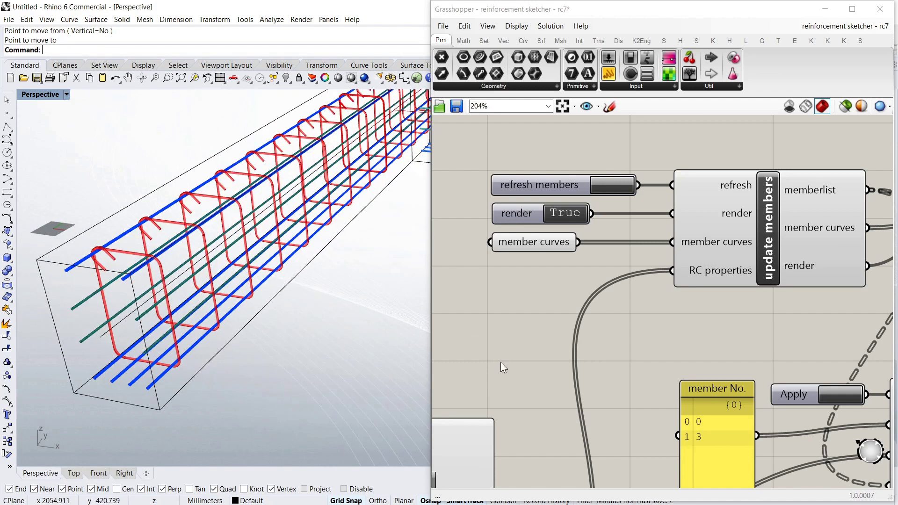
scroll(644, 225, "down", 3)
scroll(580, 309, "down", 4)
scroll(628, 301, "up", 4)
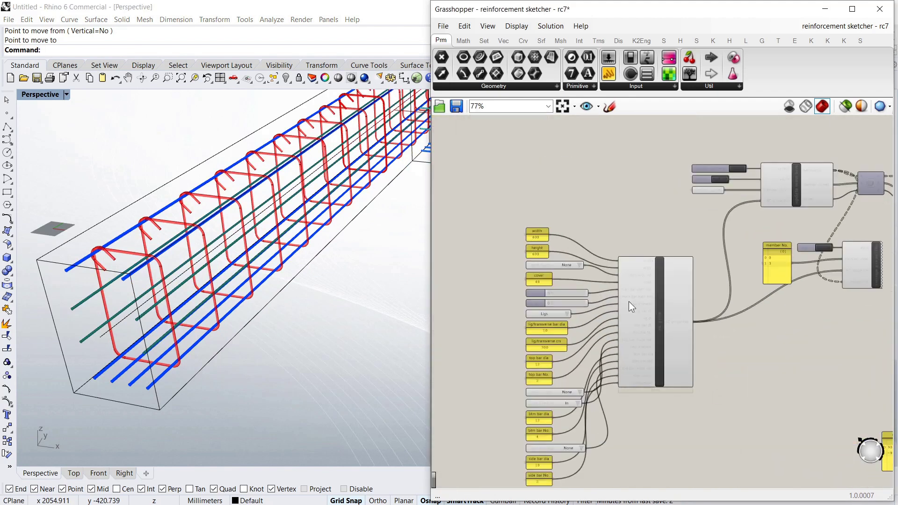
scroll(655, 324, "up", 5)
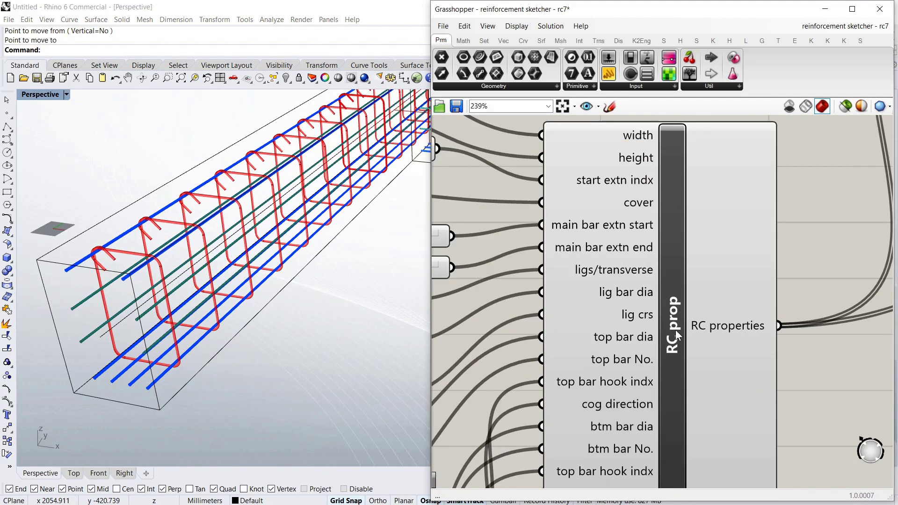
Step: Examine the RC_prop component's inputs, from member size, cover and ligatures through to the top, bottom and side bars
scroll(675, 329, "down", 5)
scroll(574, 273, "up", 1)
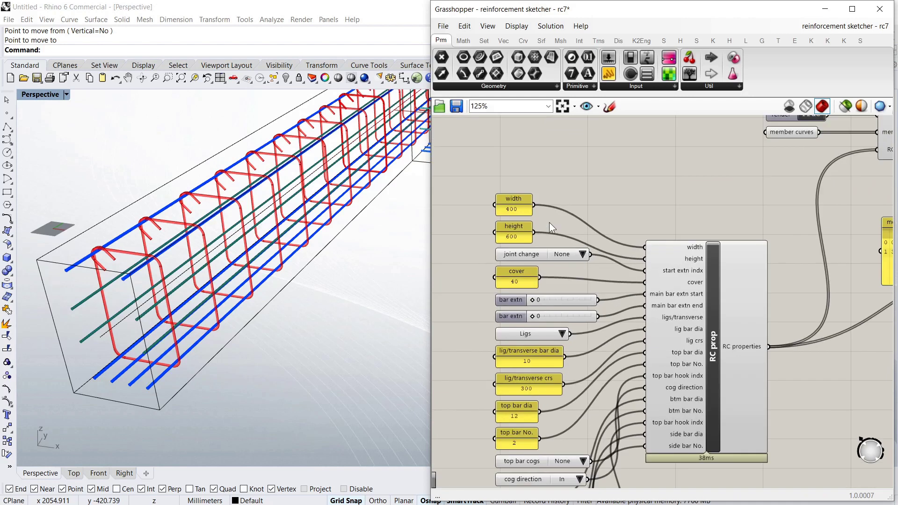
scroll(512, 212, "up", 3)
scroll(520, 252, "down", 2)
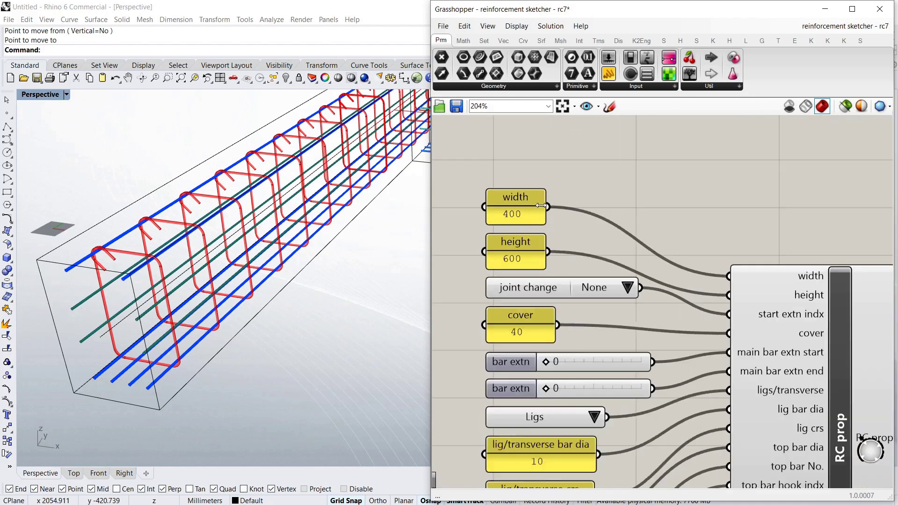
scroll(556, 260, "down", 2)
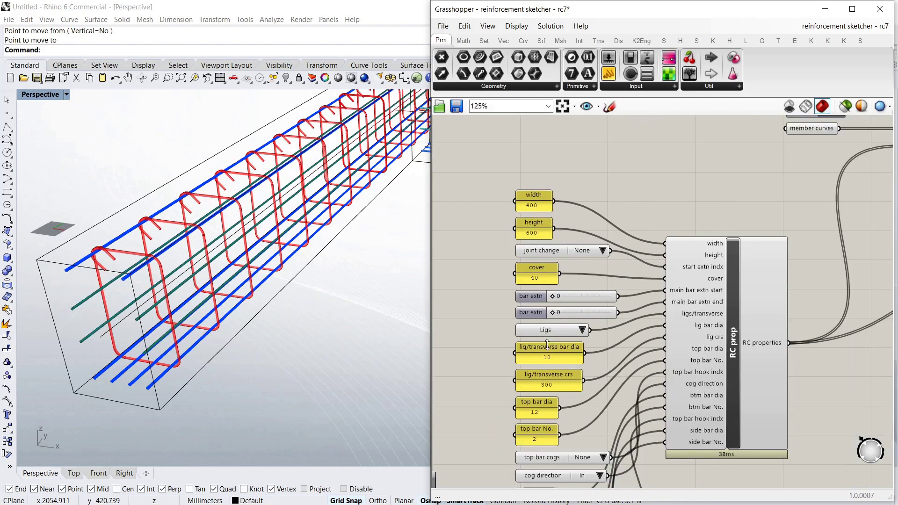
scroll(576, 253, "up", 4)
scroll(553, 414, "down", 3)
scroll(554, 414, "up", 2)
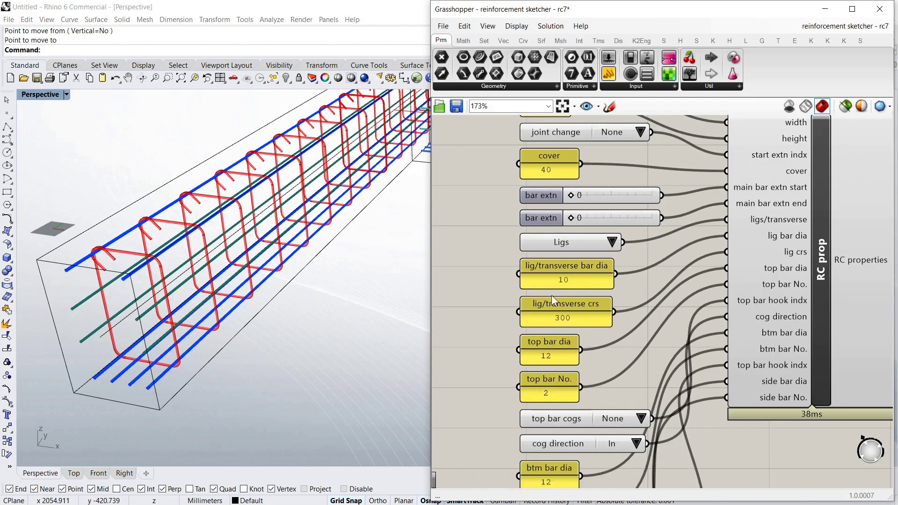
scroll(551, 295, "down", 2)
scroll(581, 450, "down", 3)
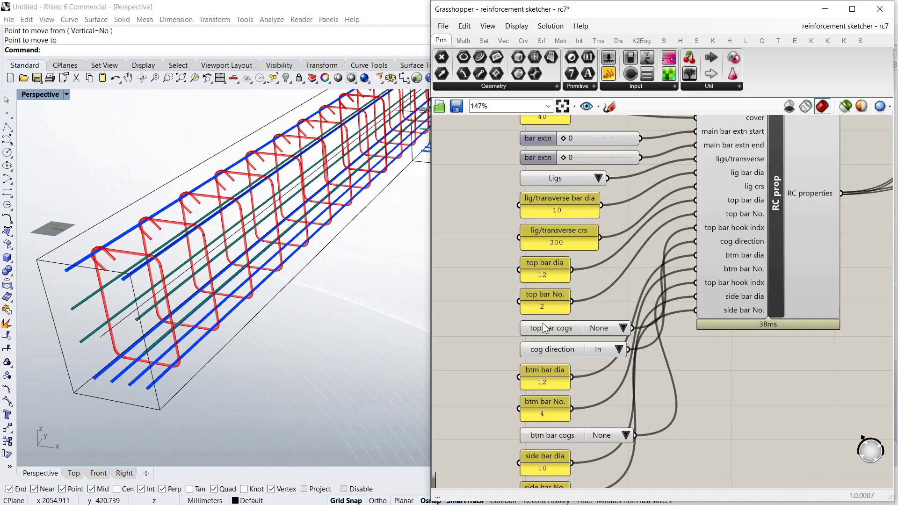
scroll(564, 337, "down", 2)
scroll(629, 279, "up", 2)
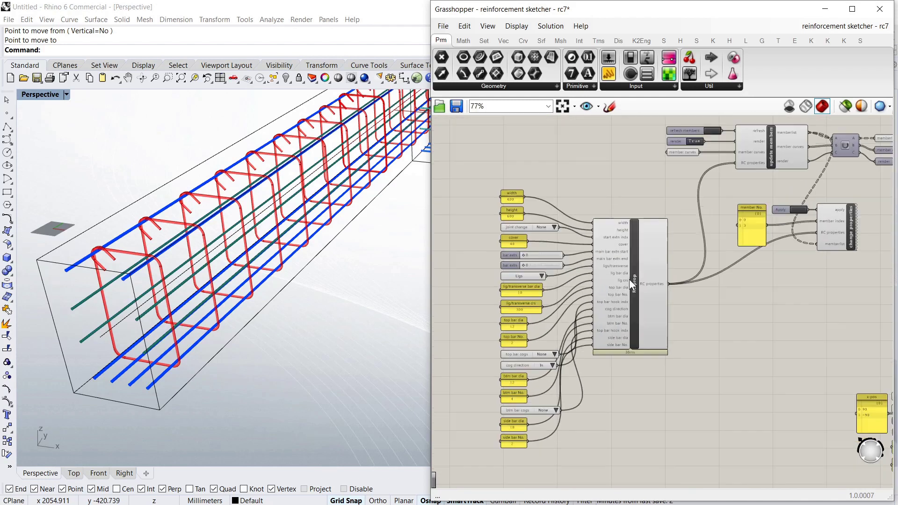
Step: Examine the change properties component with its member No. list, and locate the numbered members in the Rhino model
scroll(554, 319, "down", 2)
scroll(568, 281, "up", 3)
scroll(550, 265, "down", 4)
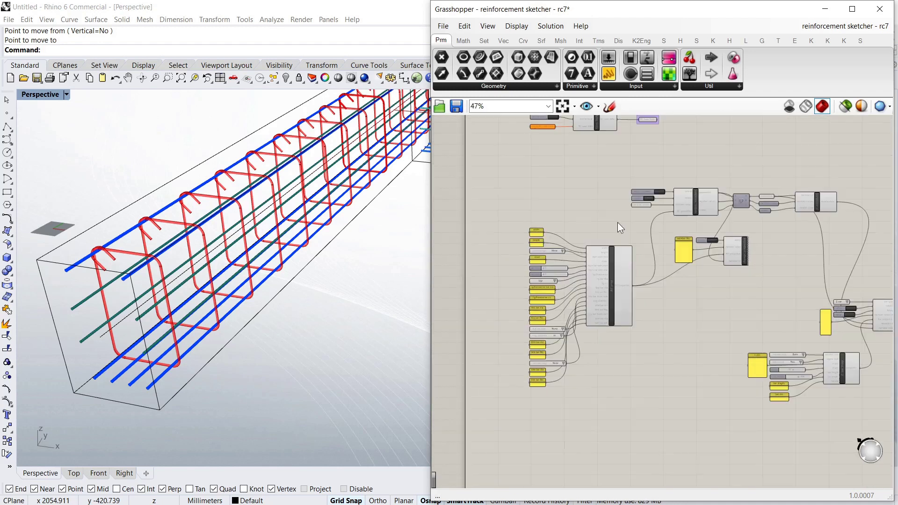
scroll(714, 265, "up", 3)
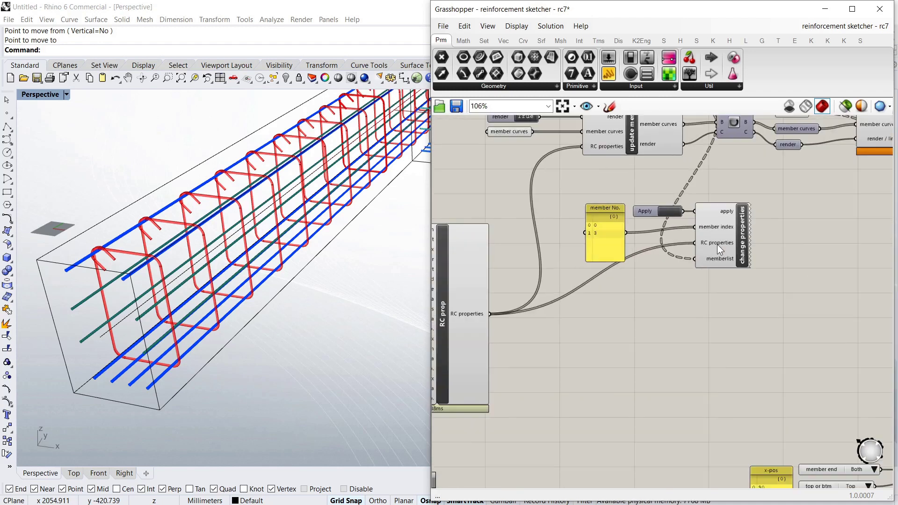
left_click(321, 358)
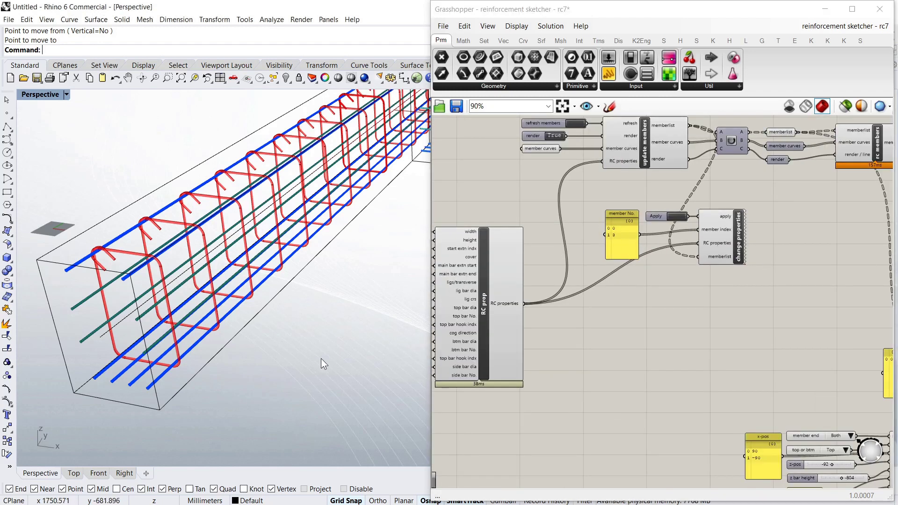
scroll(321, 358, "down", 6)
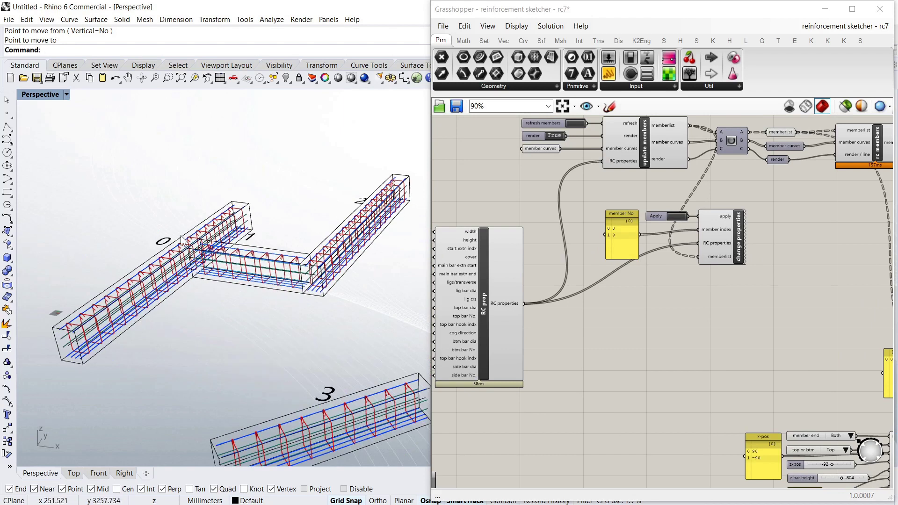
scroll(740, 301, "down", 3)
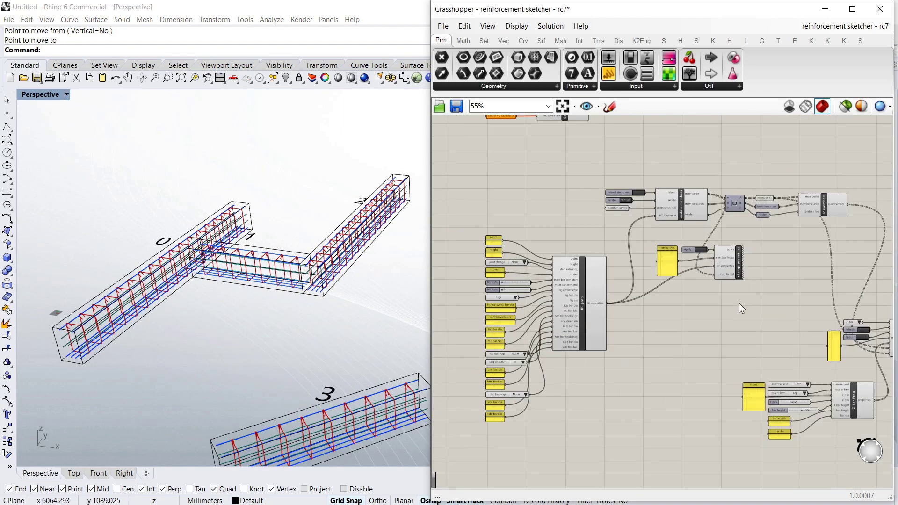
Step: Set the member width feeding RC_prop to 800
scroll(606, 341, "up", 3)
scroll(725, 296, "down", 2)
scroll(499, 284, "up", 4)
scroll(518, 210, "up", 3)
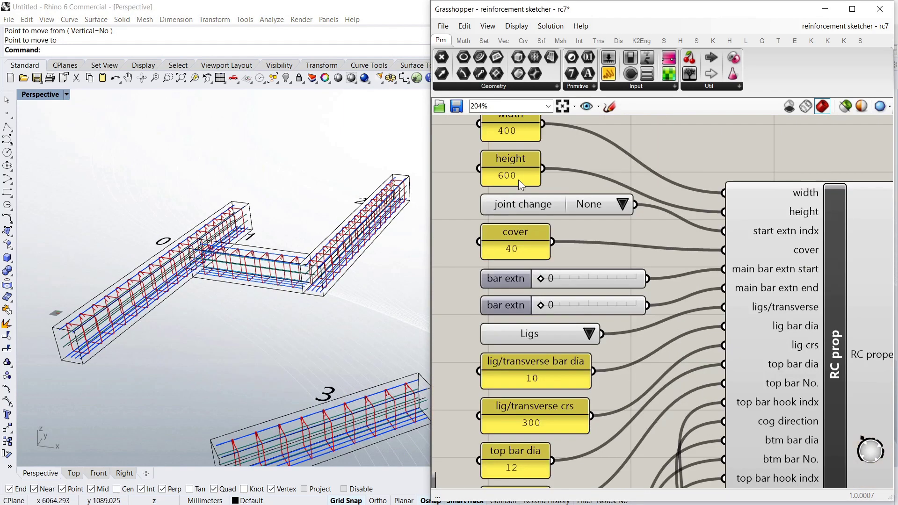
double_click(515, 163)
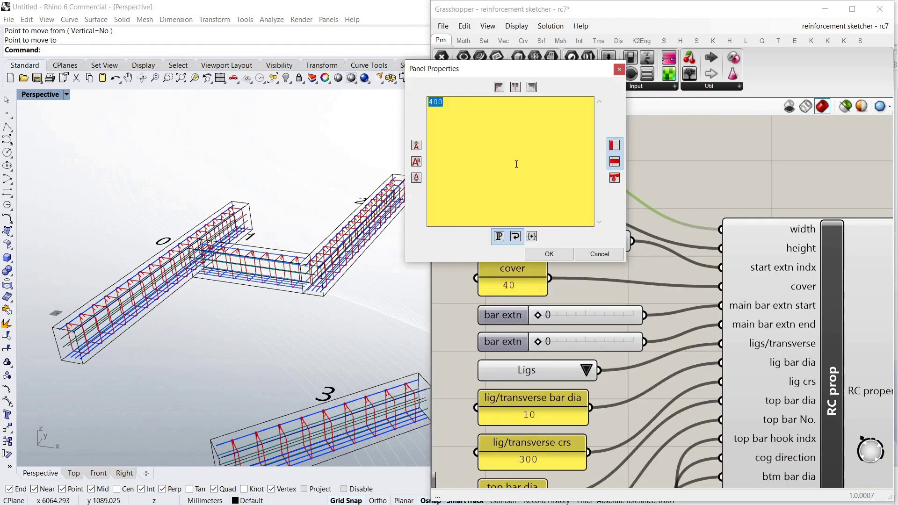
left_click(549, 254)
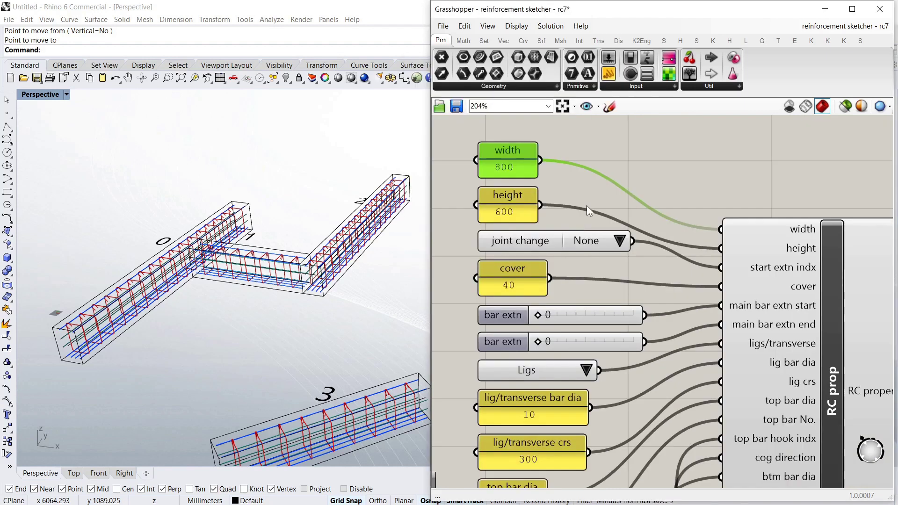
key("Escape")
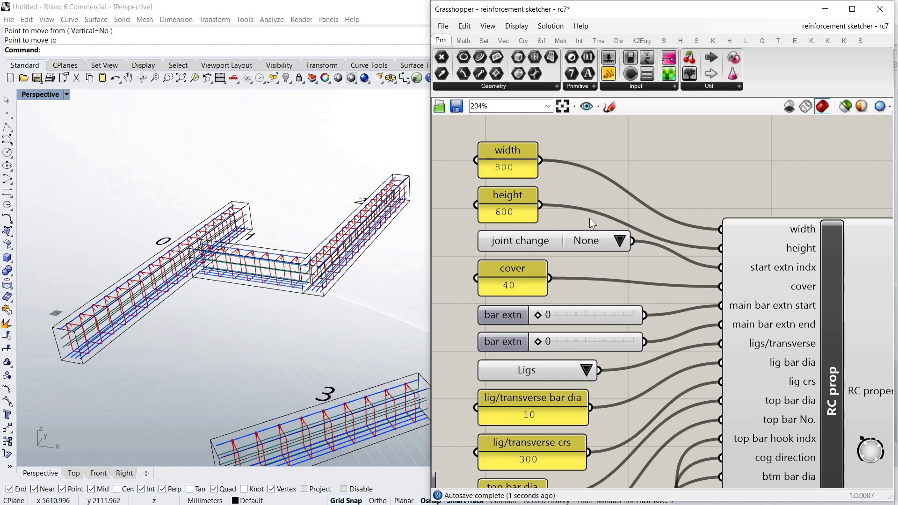
Step: Set the number of top bars feeding RC_prop to 4
scroll(604, 209, "down", 4)
scroll(557, 372, "up", 3)
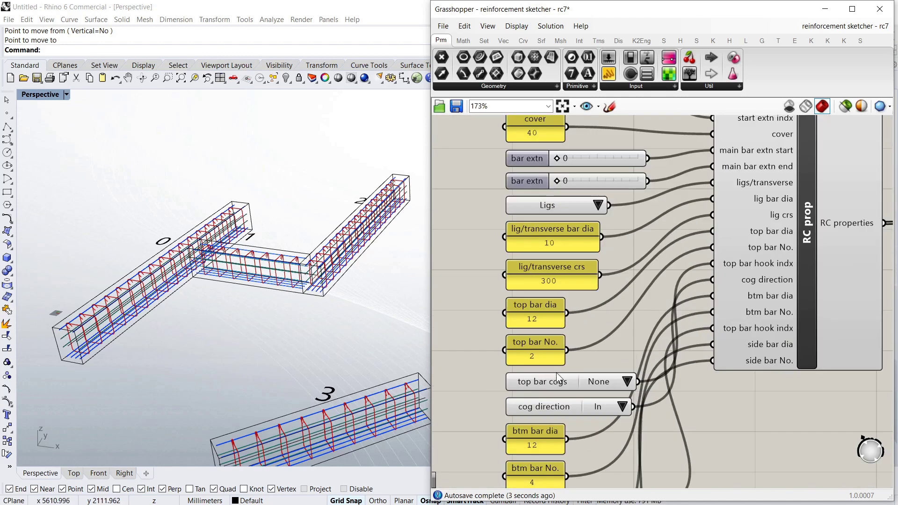
scroll(546, 310, "down", 3)
scroll(548, 307, "up", 2)
scroll(525, 307, "down", 2)
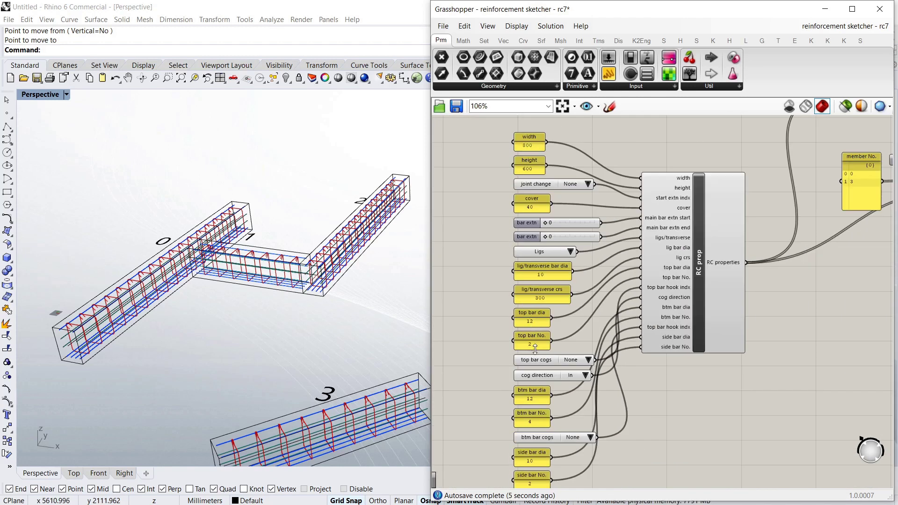
scroll(537, 436, "up", 2)
scroll(532, 374, "down", 3)
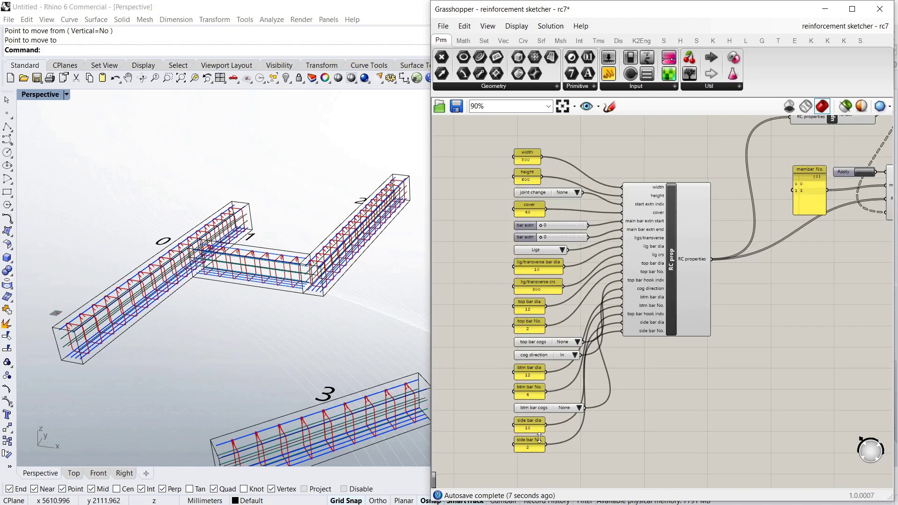
scroll(538, 442, "up", 3)
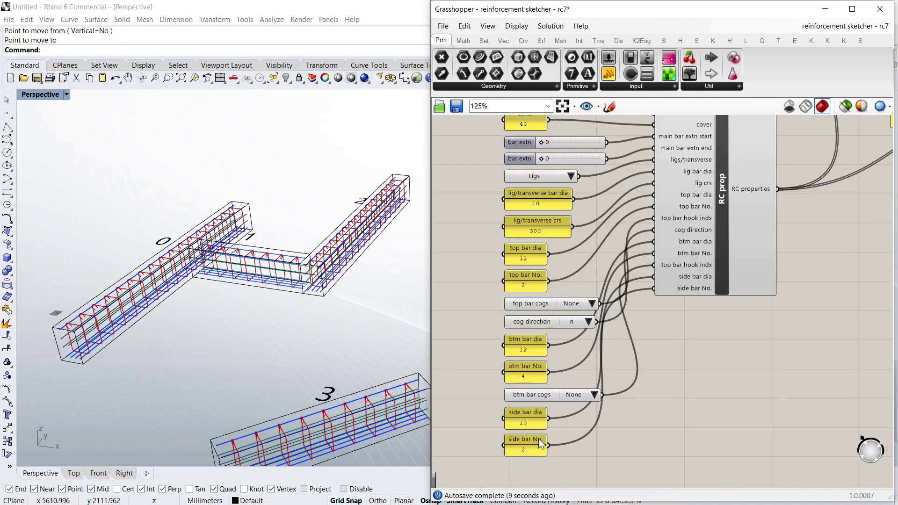
double_click(532, 283)
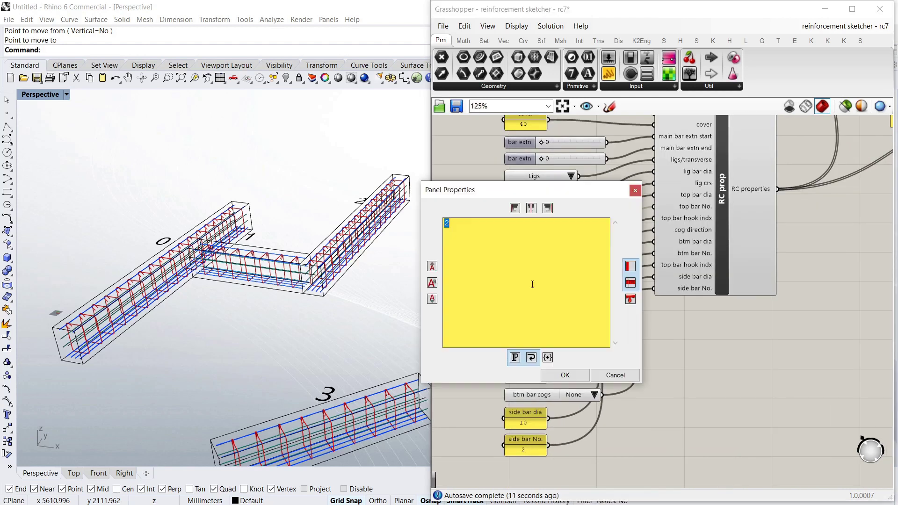
left_click(575, 379)
Step: Set the top bar cogs to Both, with the cog direction kept as In
left_click(592, 303)
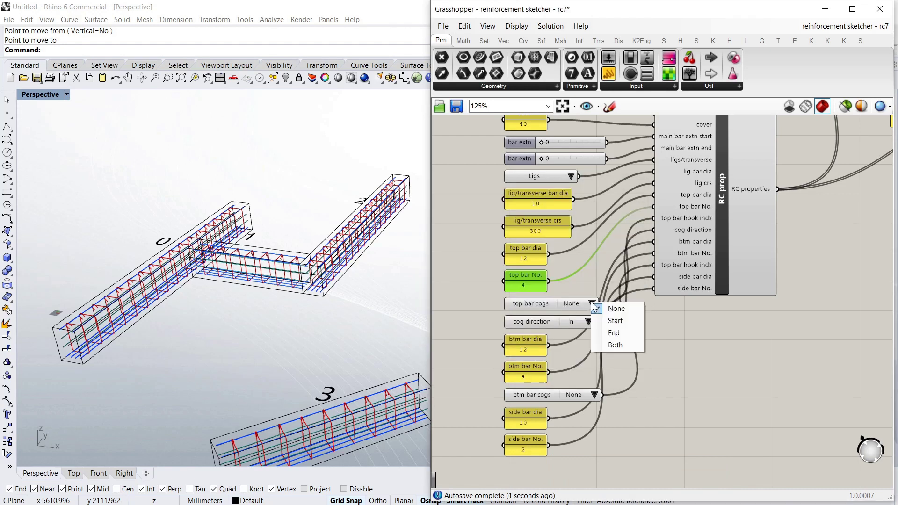
left_click(620, 344)
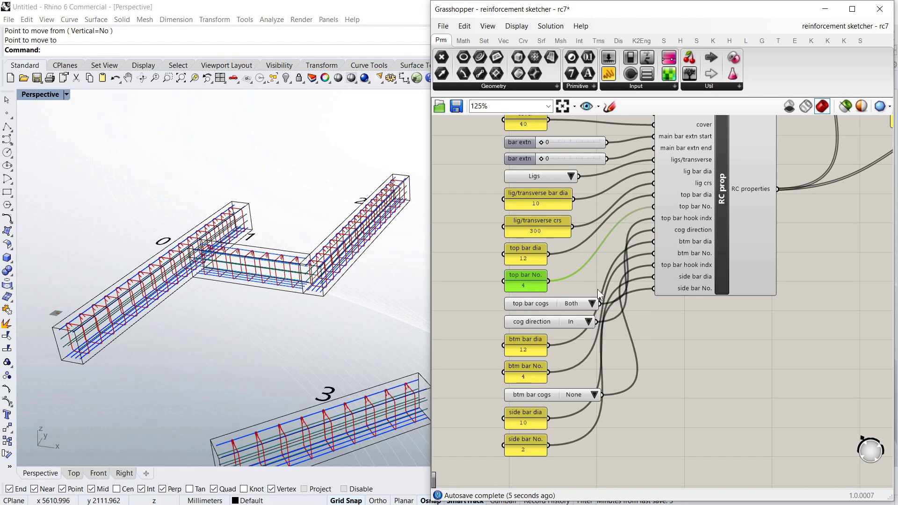
left_click(583, 326)
Step: Apply the changed RC properties to members 0 and 3 and refresh the members
scroll(522, 351, "down", 4)
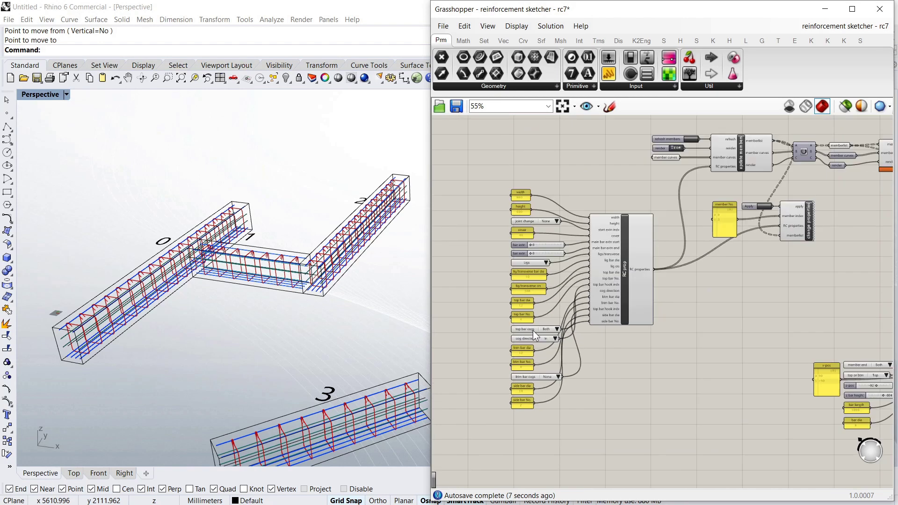
scroll(728, 228, "up", 6)
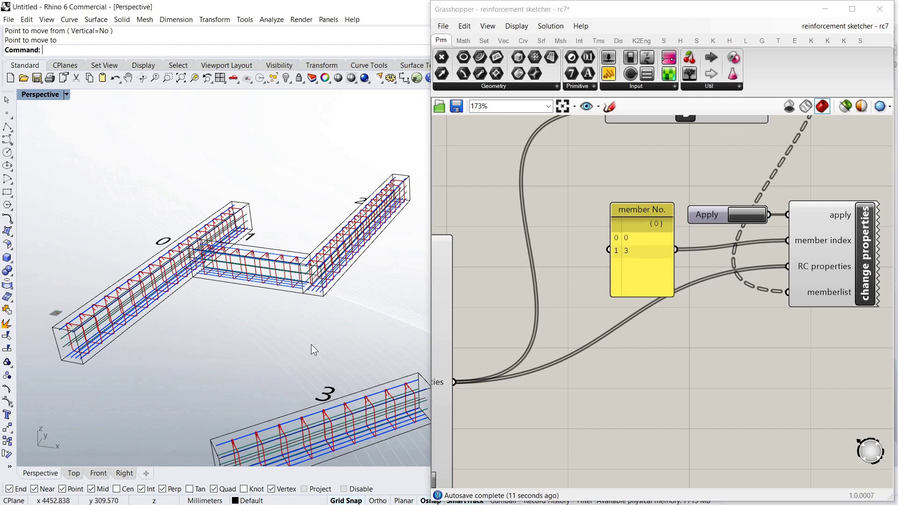
scroll(677, 256, "down", 1)
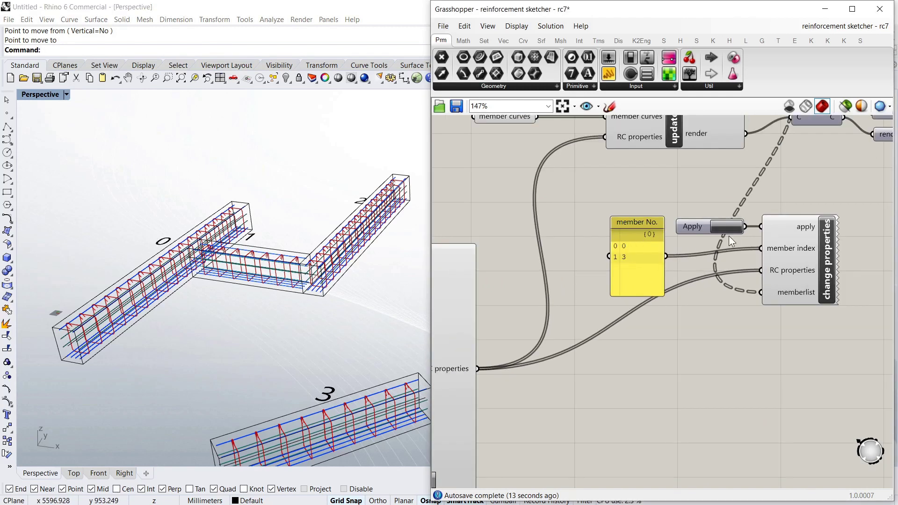
scroll(698, 371, "down", 4)
scroll(624, 211, "up", 3)
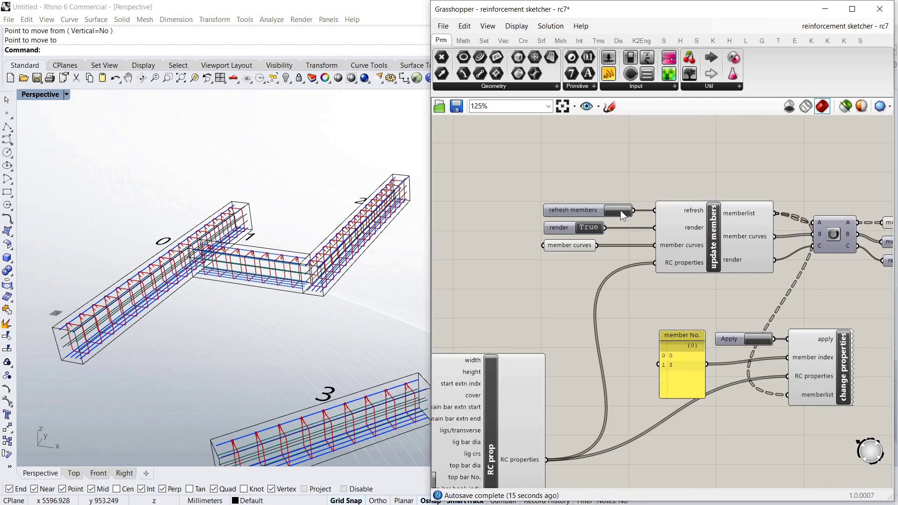
left_click(620, 211)
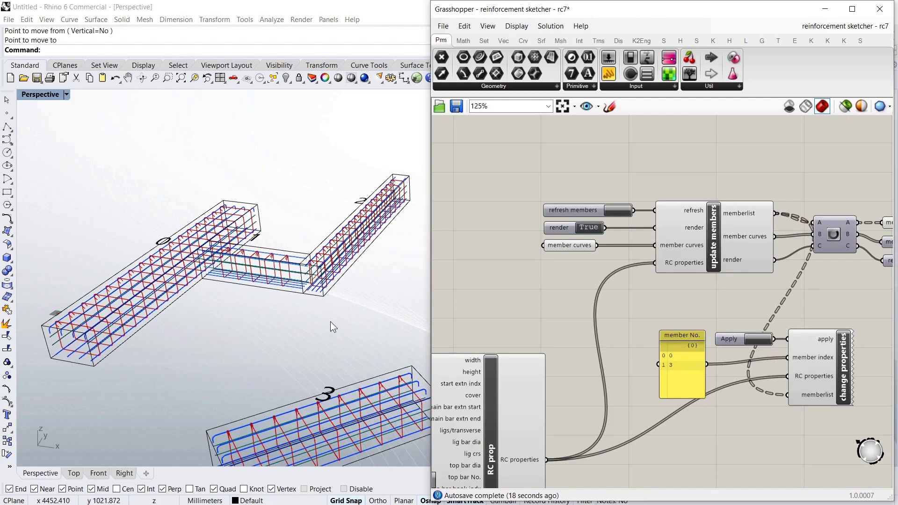
Step: Examine member 3's updated reinforcement cage, including the top bars and their cogs at the member end
scroll(289, 310, "down", 4)
scroll(268, 319, "up", 2)
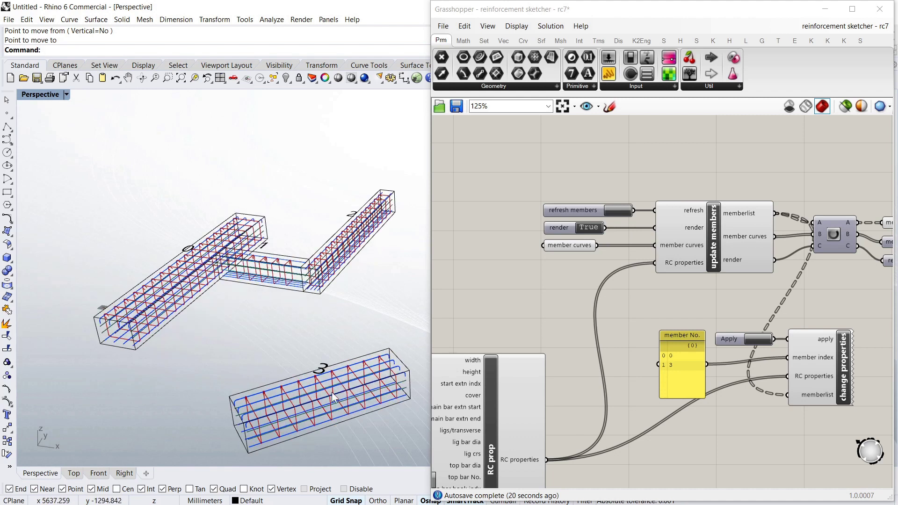
scroll(337, 407, "up", 3)
right_click_drag(338, 409, 237, 374)
scroll(234, 374, "down", 5)
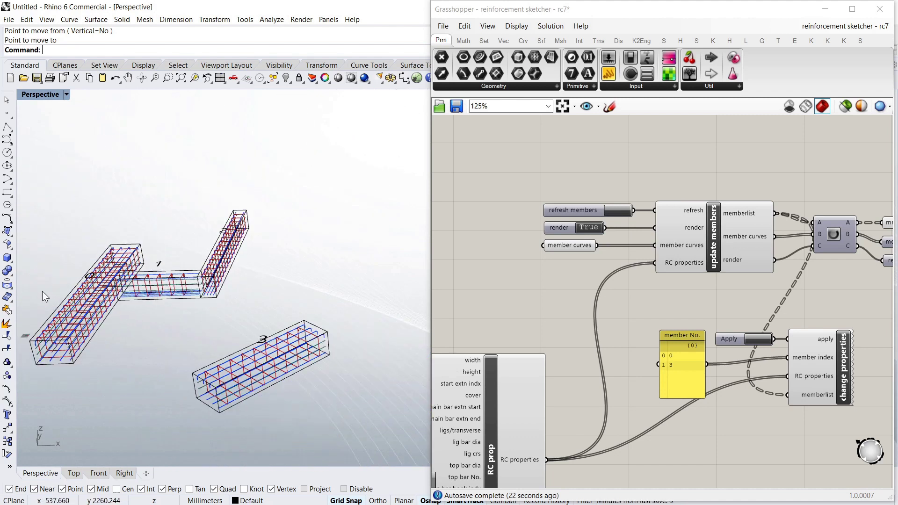
scroll(202, 422, "up", 6)
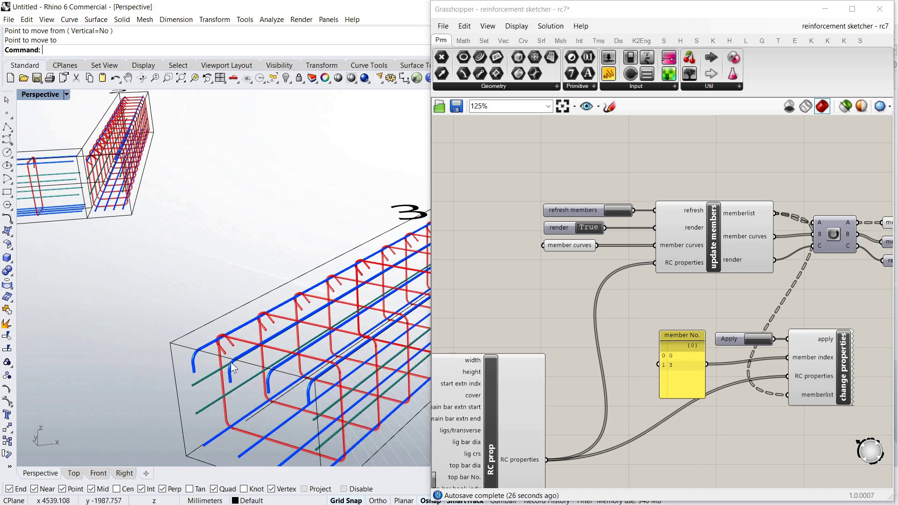
scroll(236, 356, "down", 4)
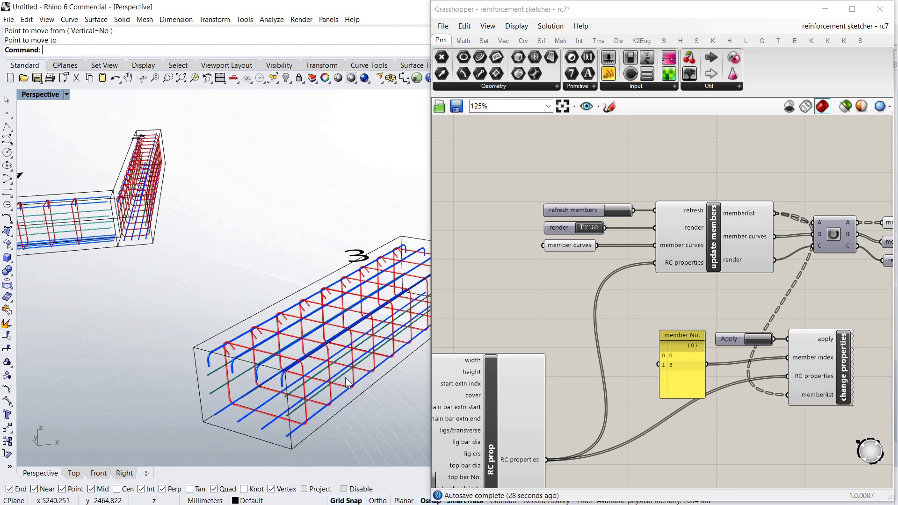
scroll(348, 384, "down", 2)
scroll(389, 332, "up", 5)
Step: Examine member 0's updated cage and how member 1's bars run into it at the joint
scroll(398, 329, "down", 7)
scroll(214, 313, "up", 7)
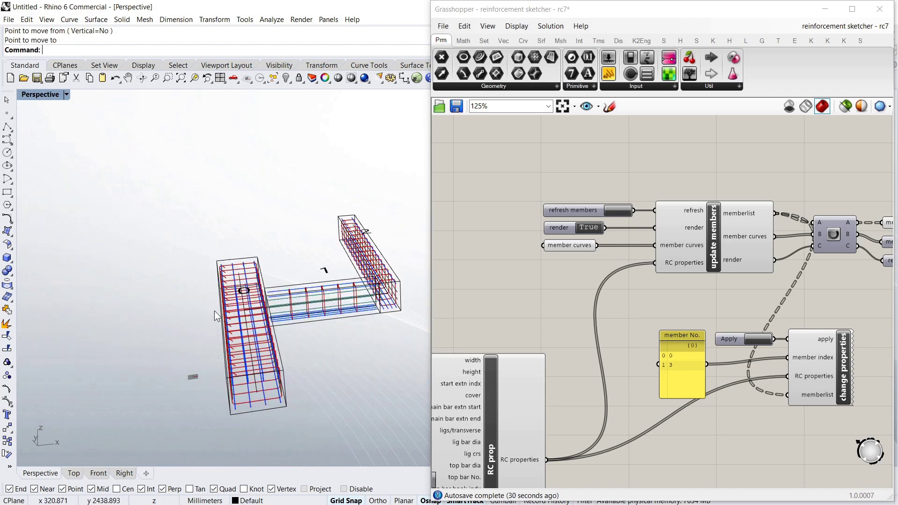
right_click_drag(328, 310, 335, 312)
scroll(336, 313, "up", 6)
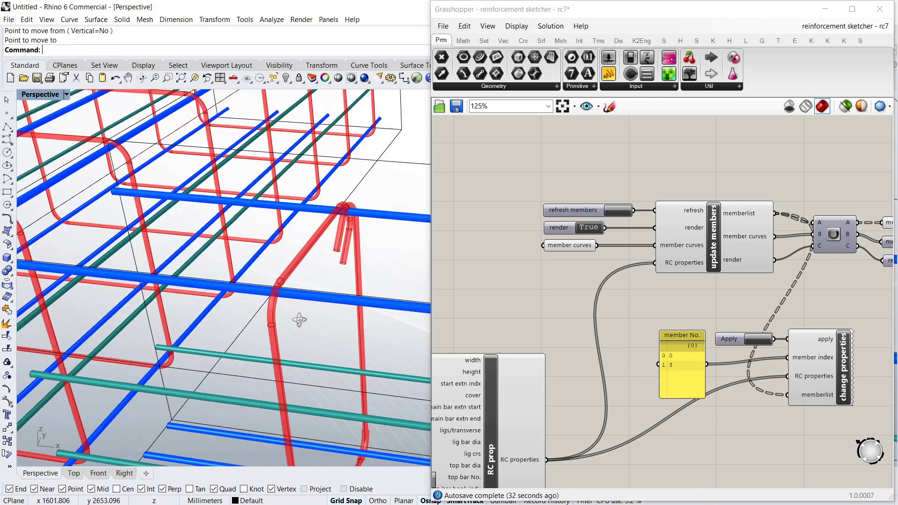
scroll(300, 319, "down", 6)
scroll(243, 310, "up", 8)
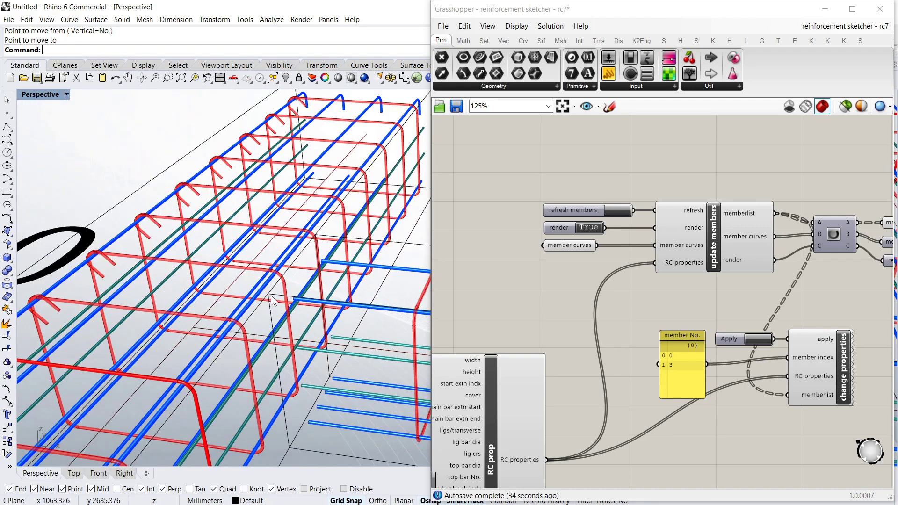
scroll(273, 295, "down", 8)
scroll(352, 279, "up", 6)
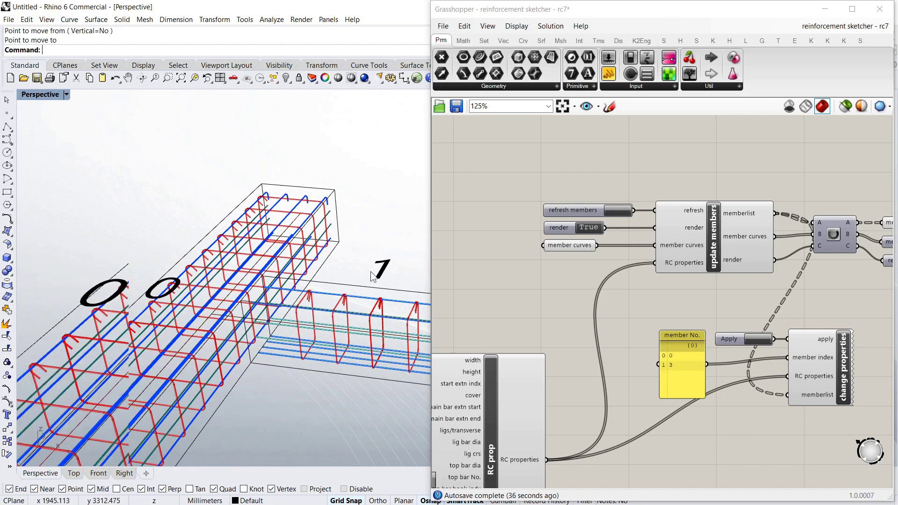
Step: Examine the updated cages of members 0 to 3 together in an overview of the model
scroll(200, 338, "down", 4)
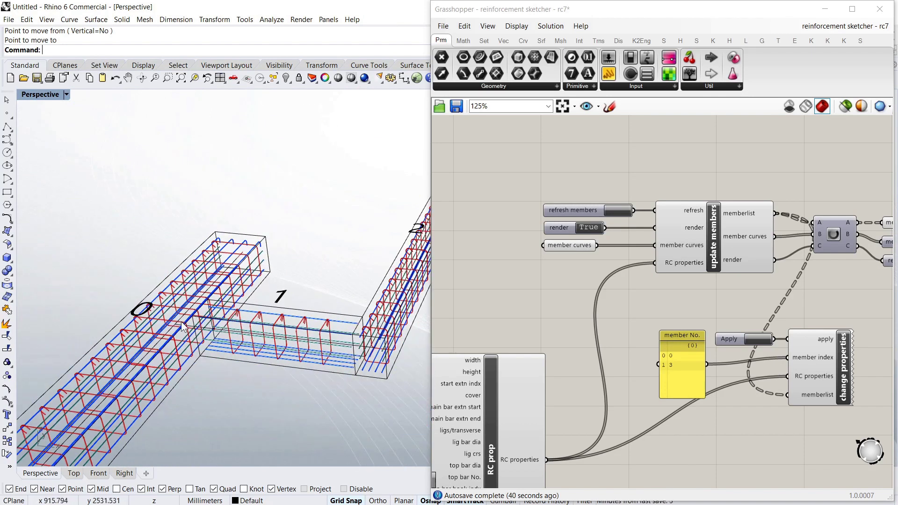
scroll(215, 281, "down", 4)
scroll(215, 280, "up", 2)
right_click_drag(301, 362, 164, 234)
scroll(164, 234, "down", 3)
scroll(164, 234, "up", 1)
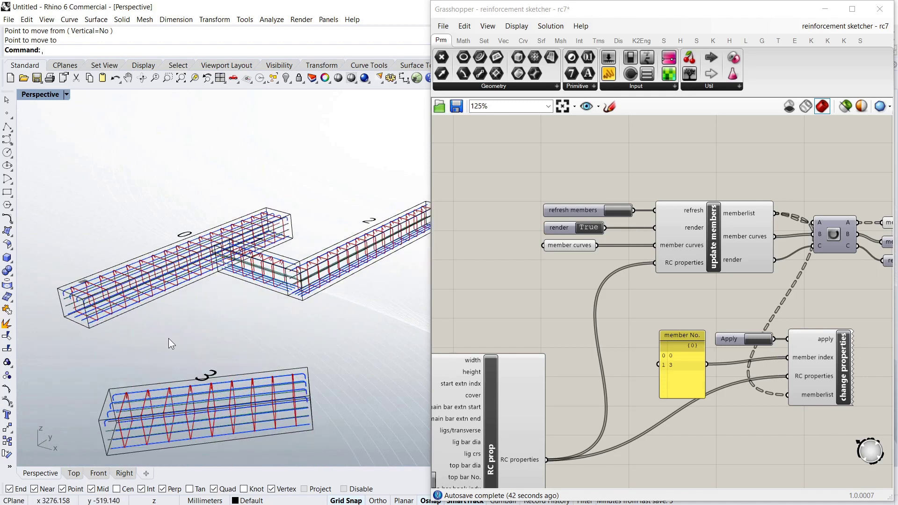
right_click_drag(169, 338, 186, 296)
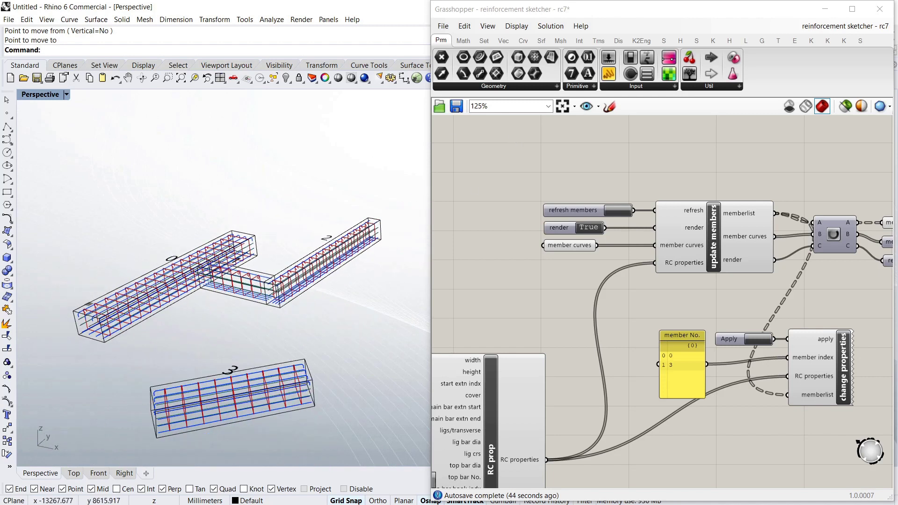
scroll(504, 206, "down", 1)
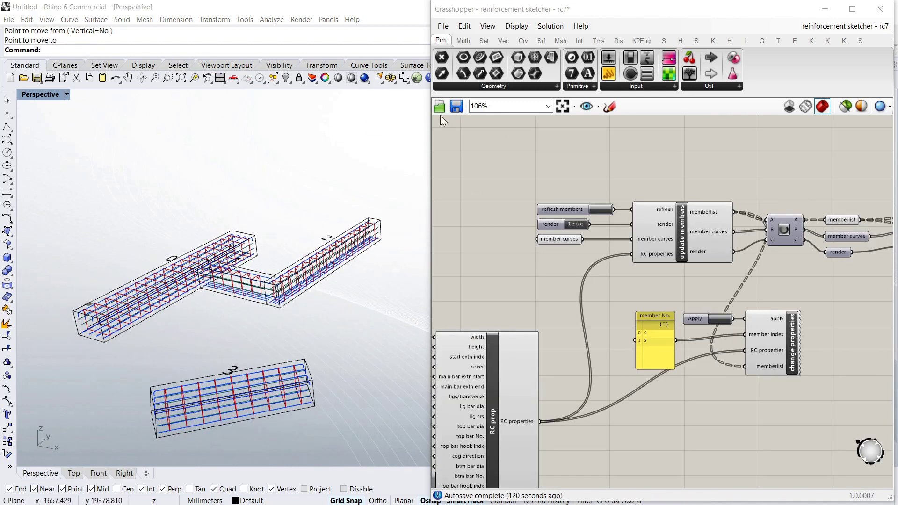
right_click_drag(365, 202, 365, 245)
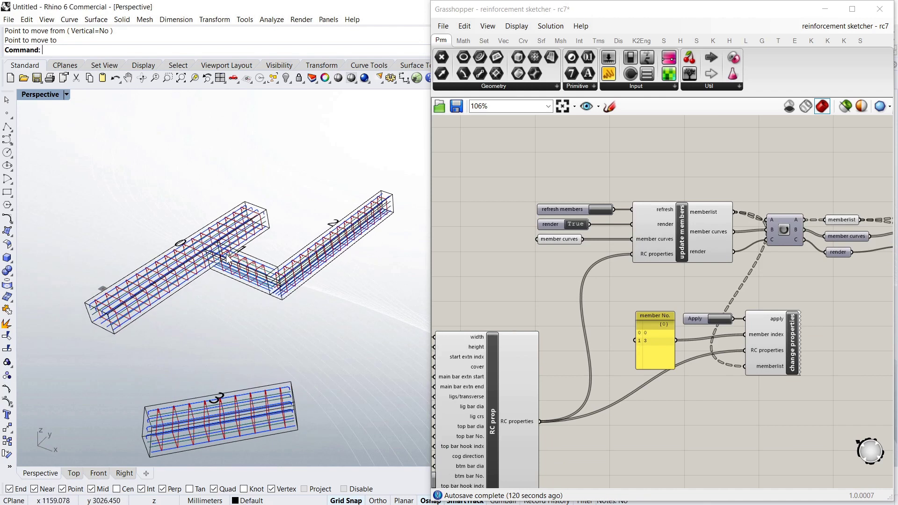
Step: Examine the loose bar component, its inputs and the bar types it offers
scroll(495, 271, "down", 5)
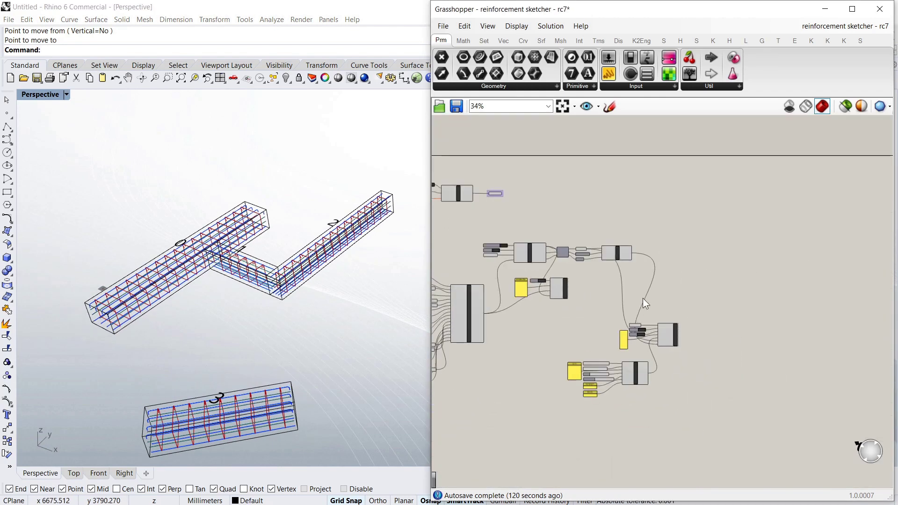
scroll(580, 268, "up", 5)
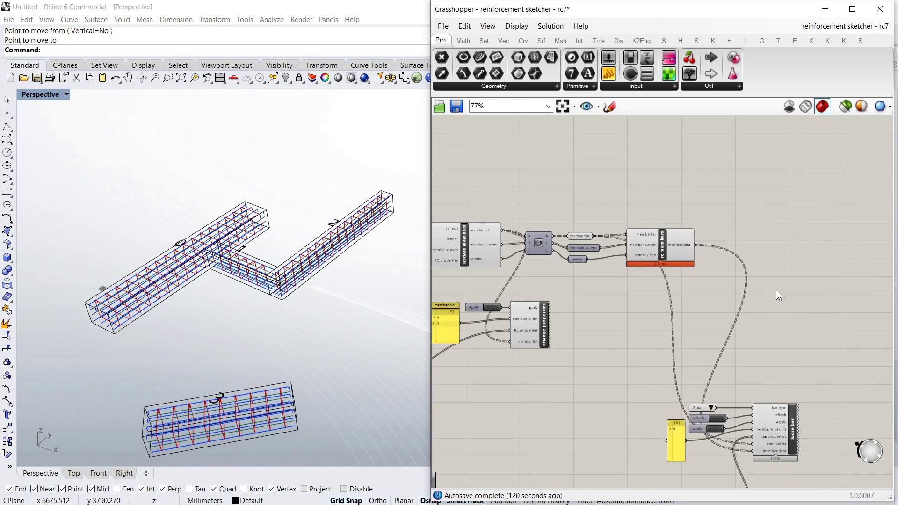
scroll(373, 255, "down", 4)
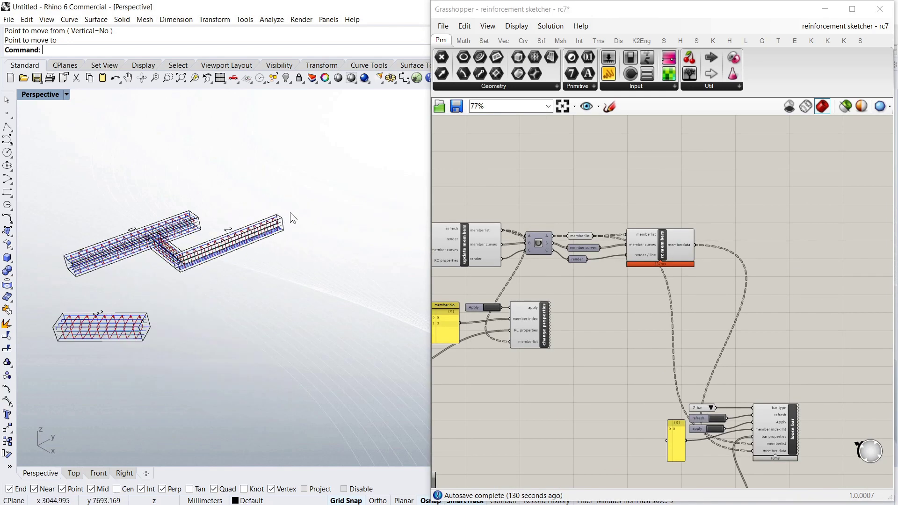
scroll(299, 224, "up", 6)
right_click_drag(308, 243, 293, 245)
scroll(295, 248, "down", 8)
scroll(281, 252, "up", 6)
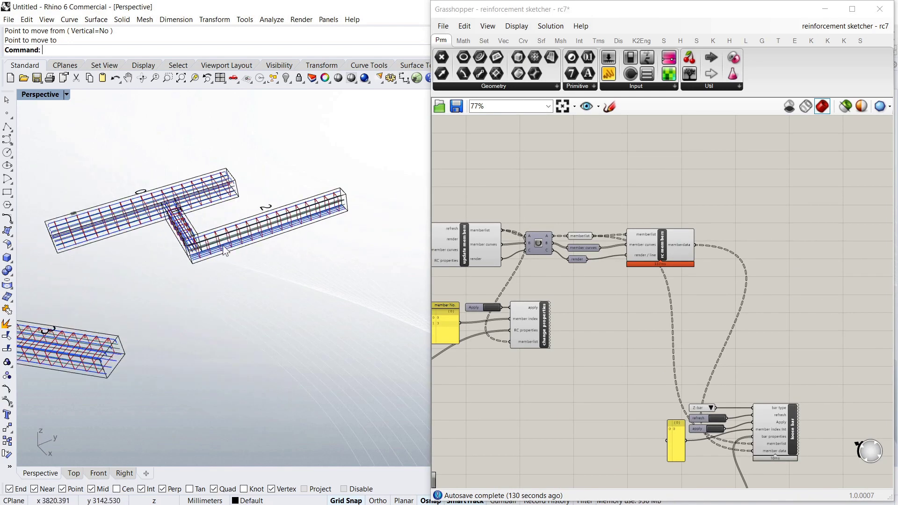
left_click(716, 336)
scroll(793, 464, "up", 5)
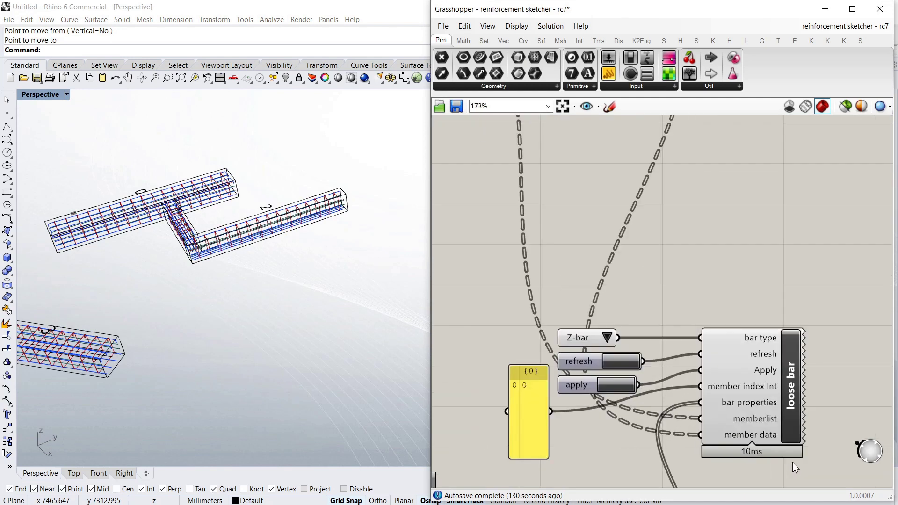
scroll(792, 462, "down", 5)
scroll(676, 409, "up", 4)
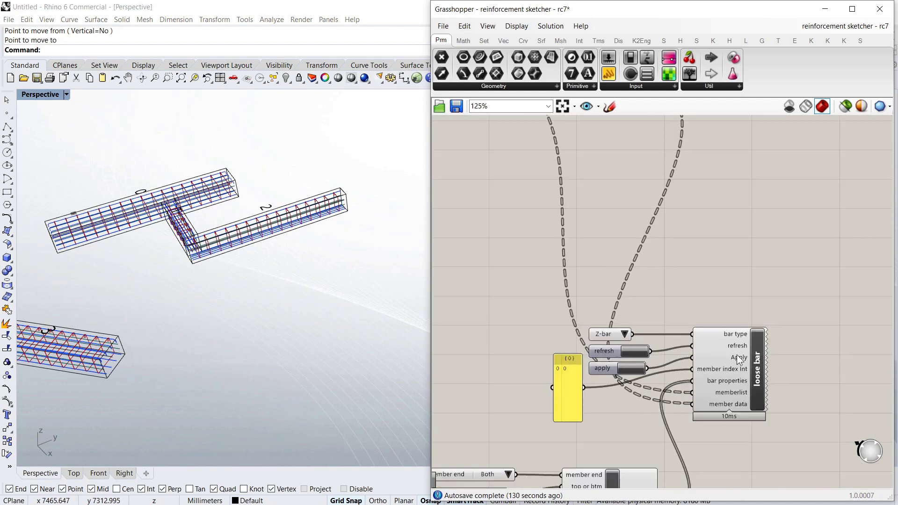
scroll(661, 359, "down", 1)
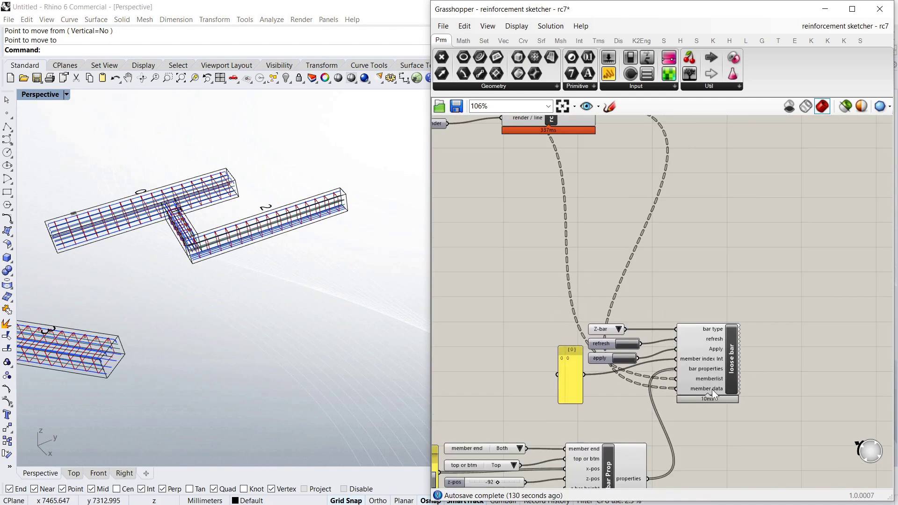
scroll(720, 369, "up", 4)
scroll(613, 322, "down", 4)
scroll(614, 310, "up", 2)
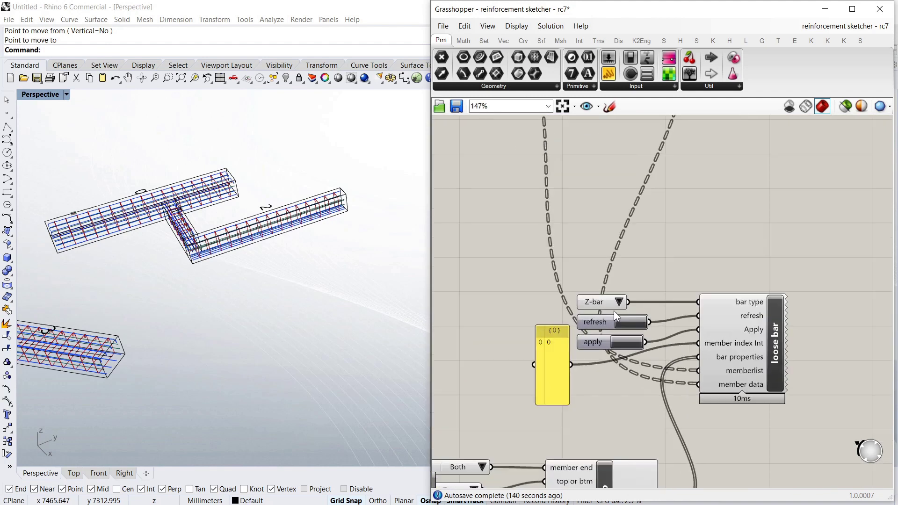
left_click(619, 302)
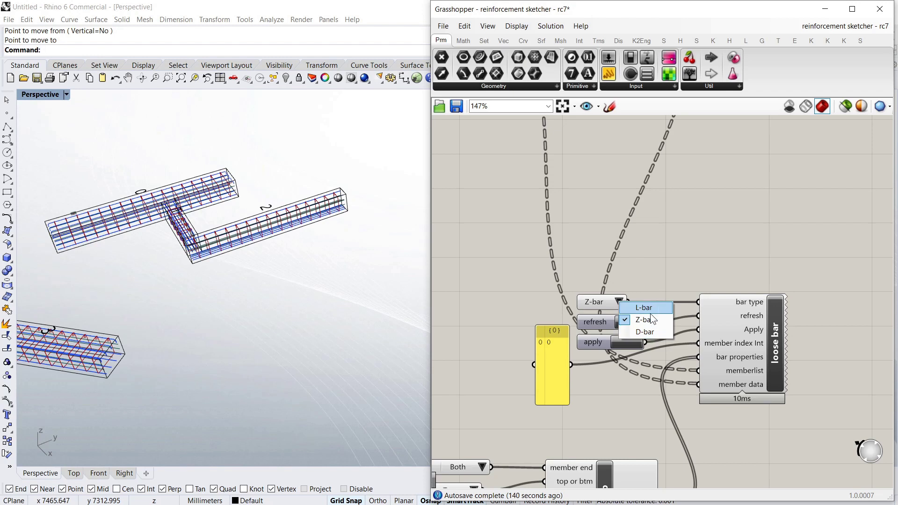
left_click(667, 260)
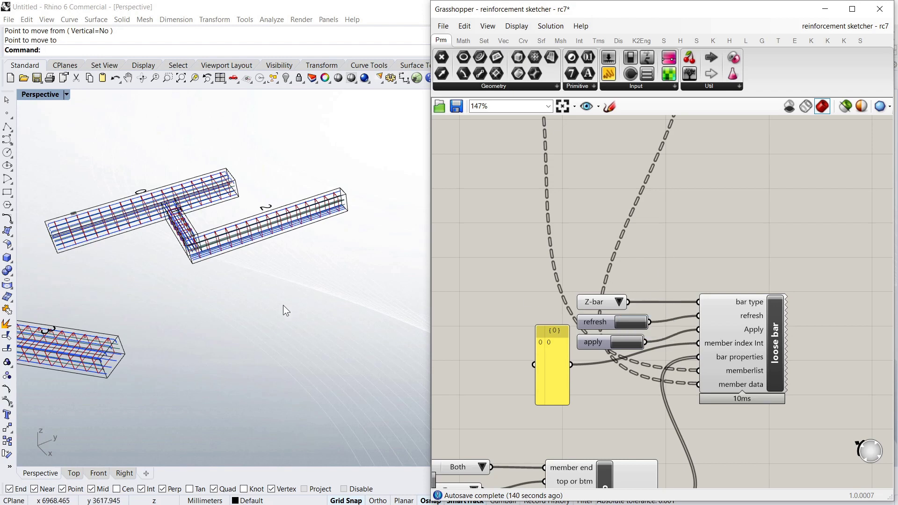
Step: Set the loose bar type to D-bar and the member index to 1, for the joint with member 0
right_click_drag(285, 309, 339, 301)
scroll(340, 302, "down", 5)
scroll(182, 297, "up", 10)
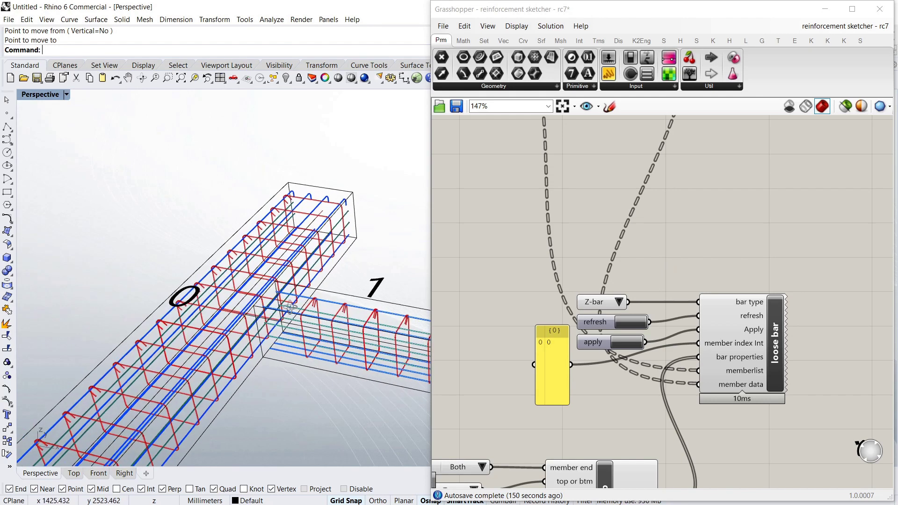
scroll(283, 318, "up", 6)
right_click_drag(279, 336, 299, 311)
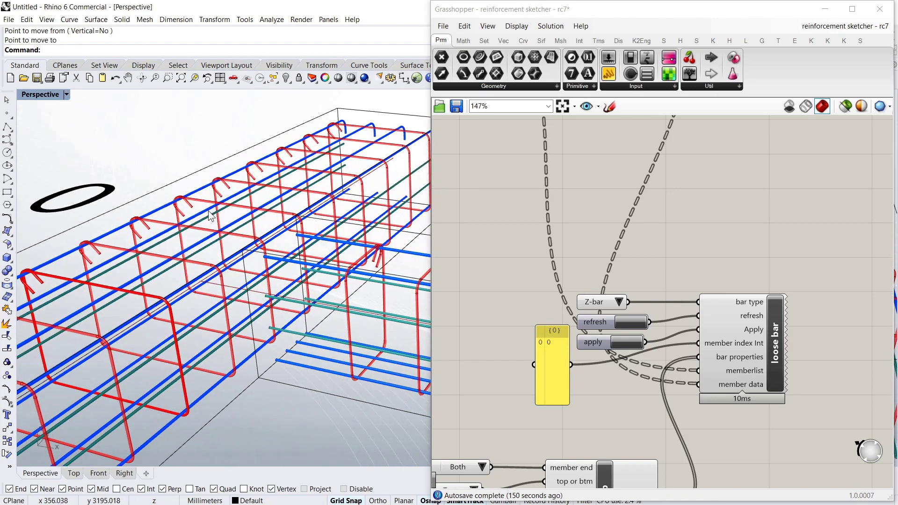
left_click(618, 301)
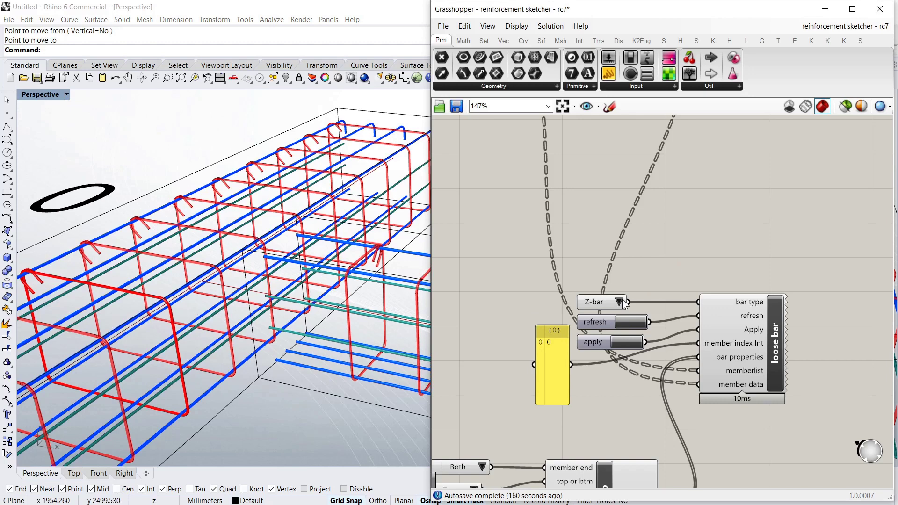
left_click(655, 329)
right_click_drag(355, 327, 304, 329)
scroll(303, 329, "down", 7)
scroll(303, 333, "up", 5)
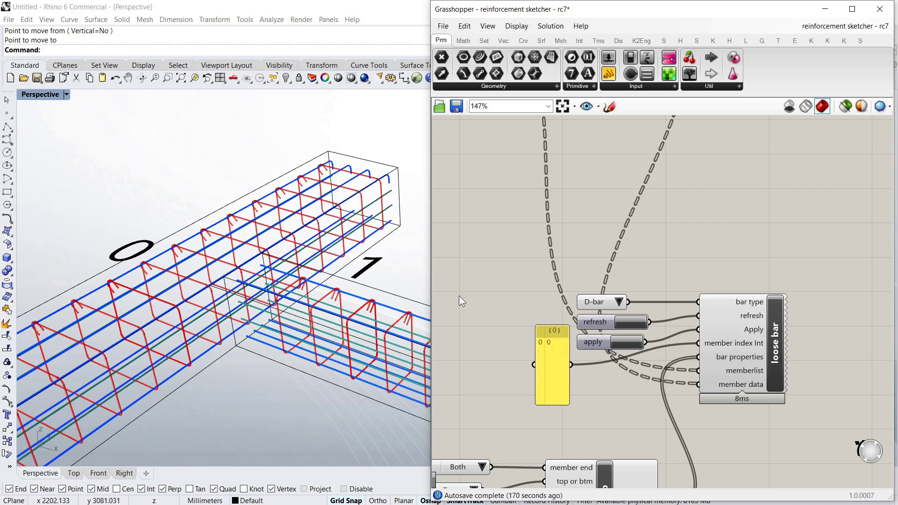
double_click(557, 352)
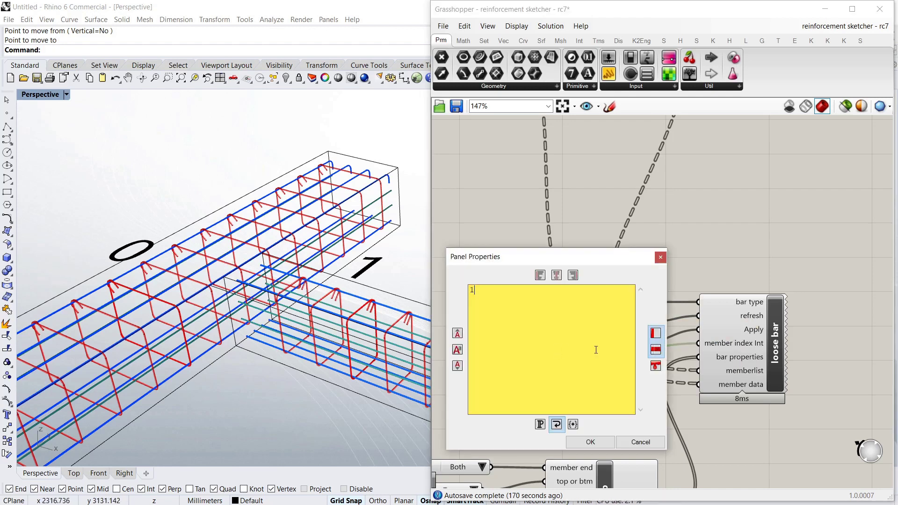
left_click(590, 442)
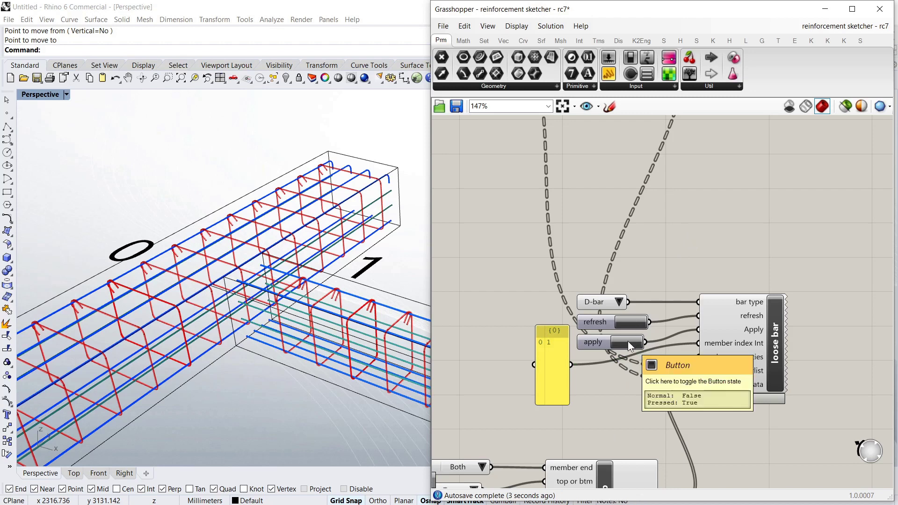
Step: Set the member end in the loose bar properties to Start
scroll(688, 265, "down", 2)
scroll(649, 461, "up", 3)
scroll(709, 327, "down", 4)
scroll(626, 401, "up", 3)
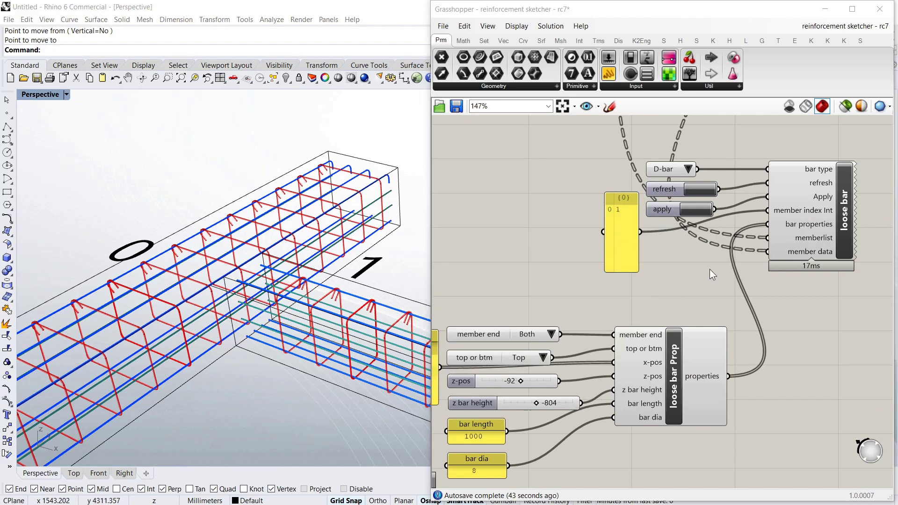
scroll(579, 275, "down", 3)
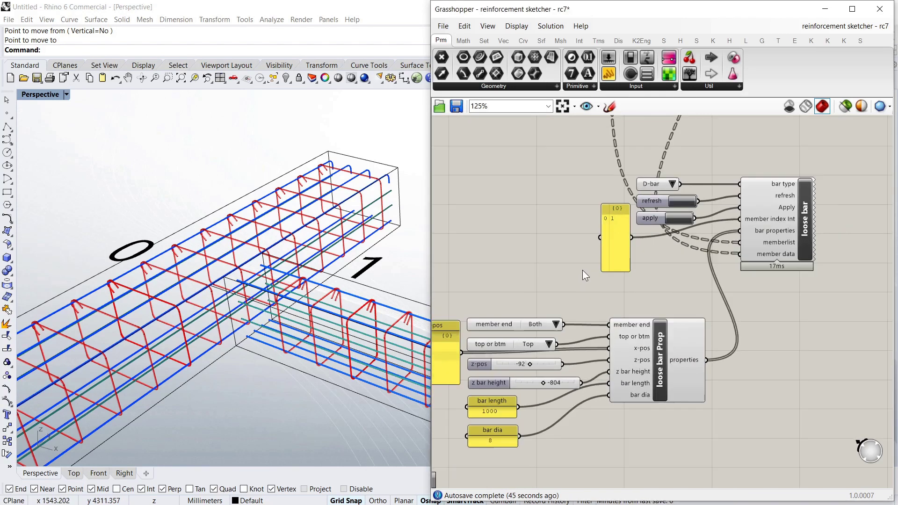
scroll(490, 315, "up", 2)
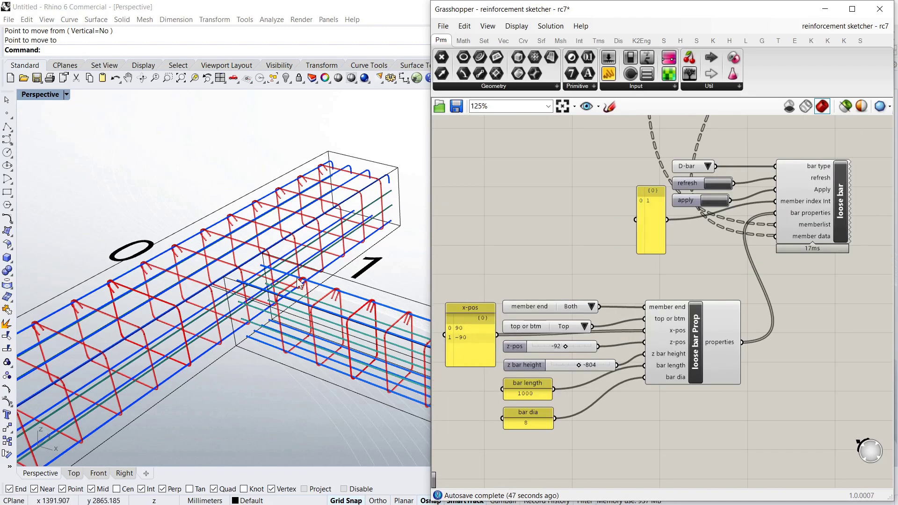
right_click_drag(298, 279, 312, 281)
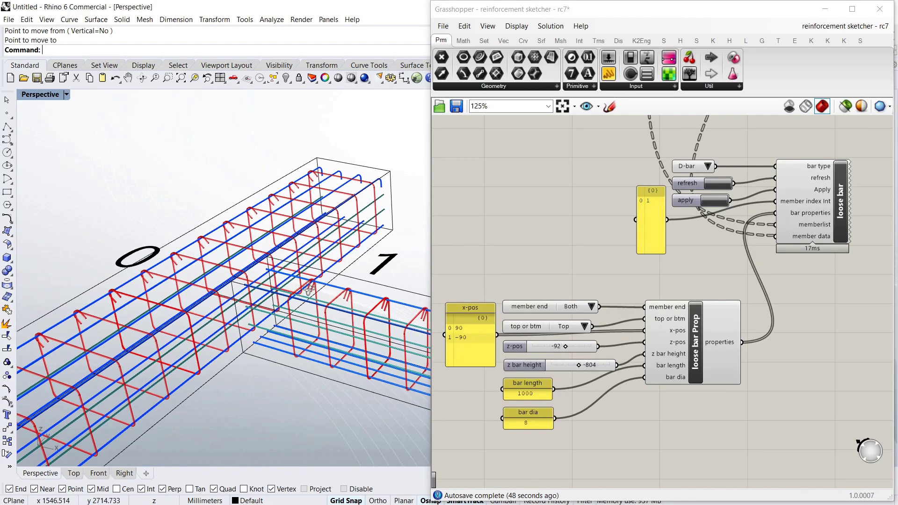
left_click(590, 307)
left_click(610, 324)
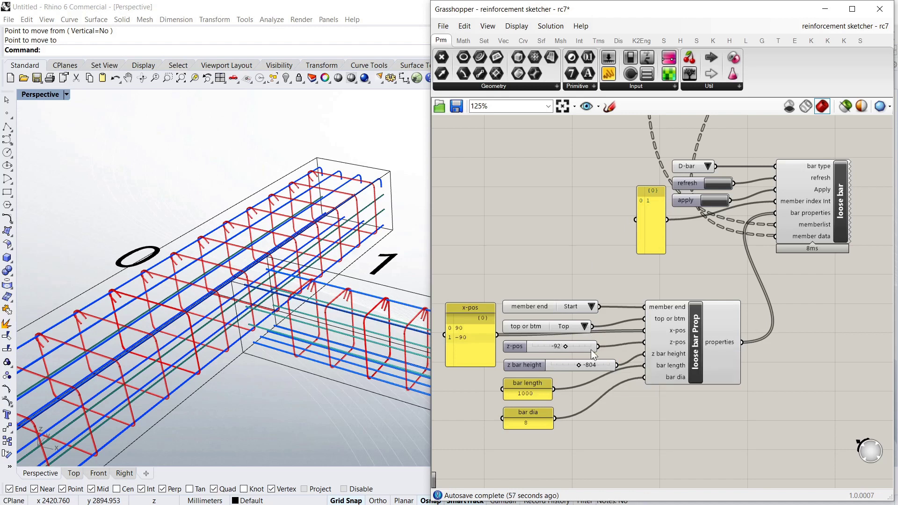
Step: Set the loose bar z-pos to -200 and apply the D-bars to member 1
left_click(552, 344)
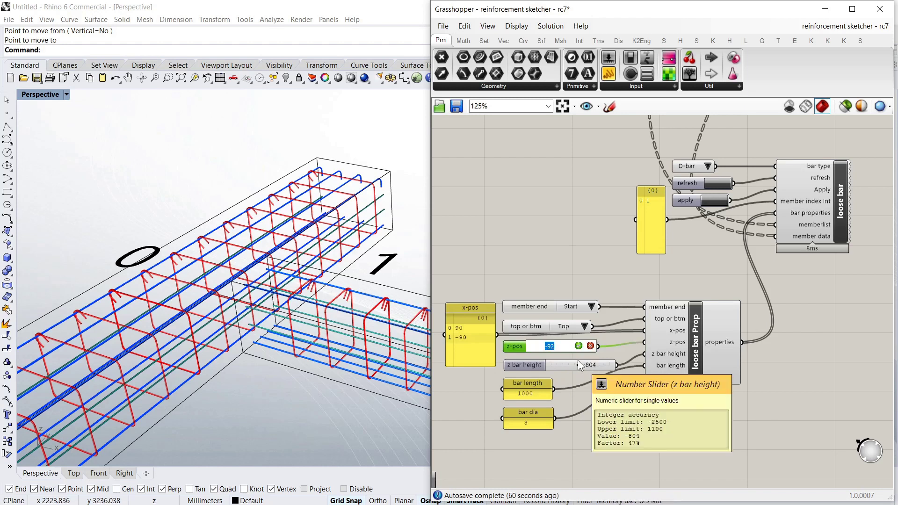
type("200")
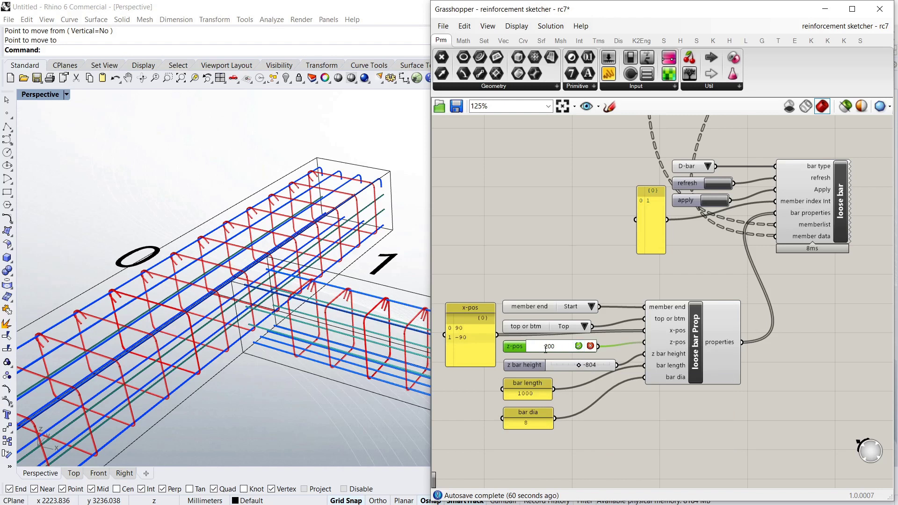
left_click(579, 346)
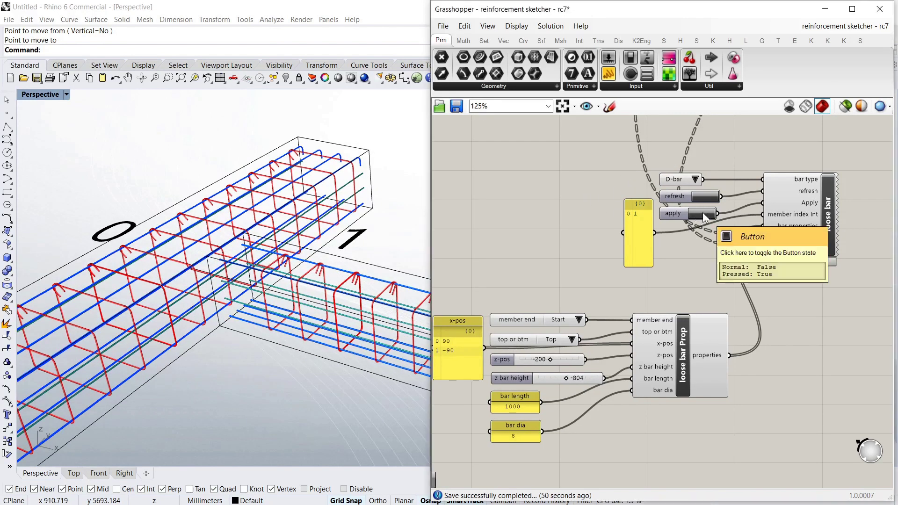
left_click(703, 213)
Step: Examine the new D-bars at the joint between members 0 and 1 from several angles
right_click_drag(314, 295, 267, 279)
scroll(238, 272, "up", 5)
scroll(286, 260, "down", 7)
scroll(266, 280, "up", 5)
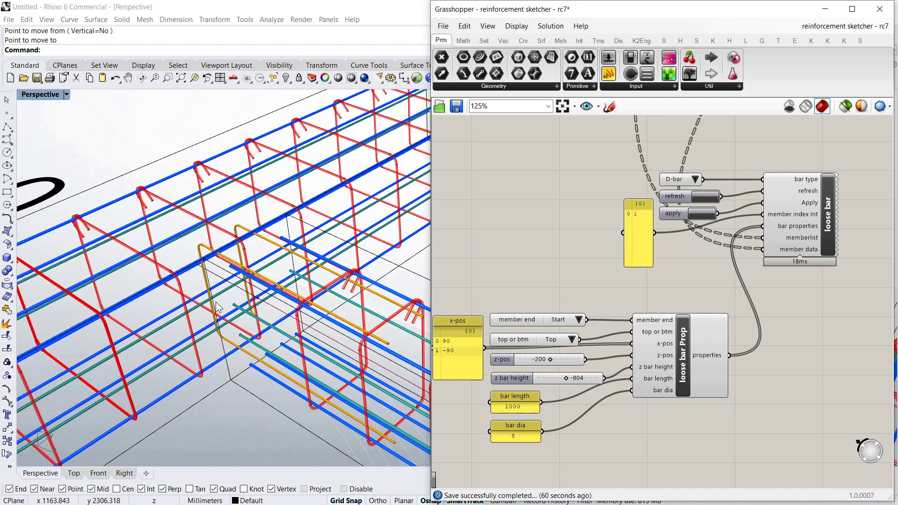
right_click_drag(215, 303, 238, 301)
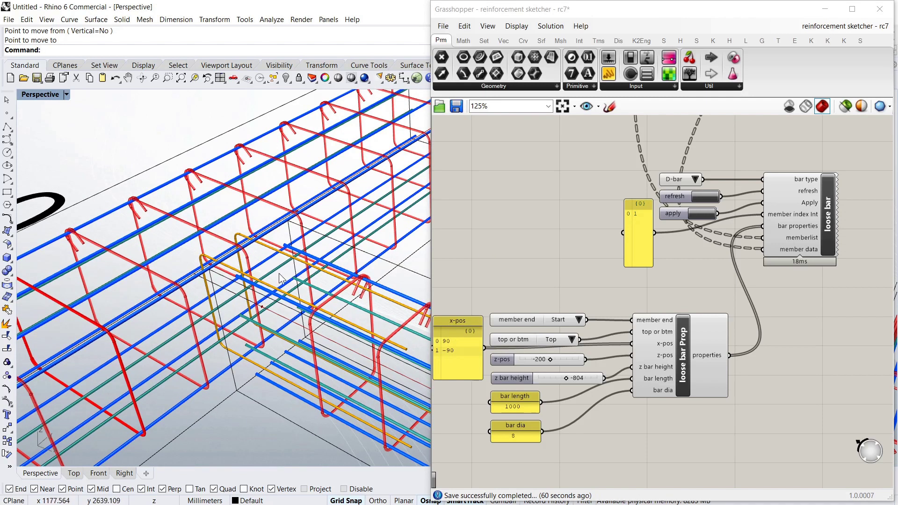
right_click_drag(289, 279, 262, 322)
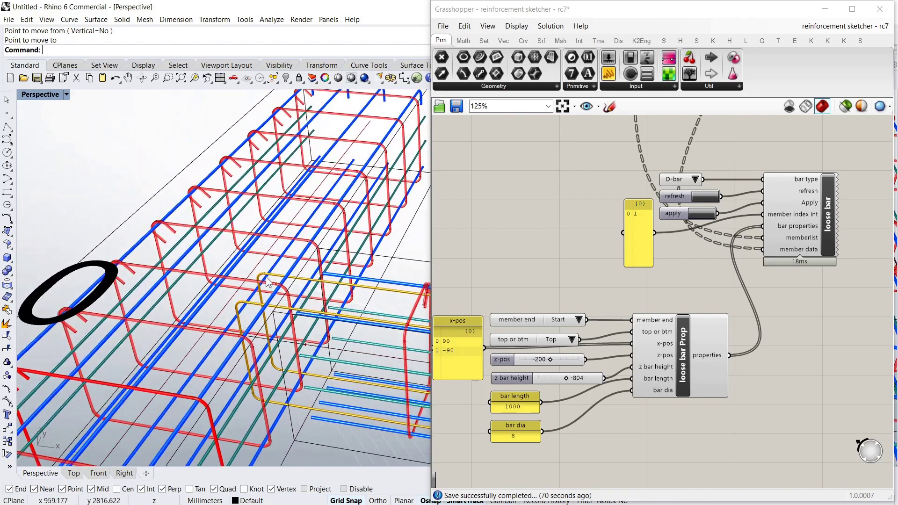
right_click_drag(356, 332, 388, 351)
Step: Set the loose bar z-pos to -600, apply it to member 1's D-bars and check their position within member 0
double_click(542, 358)
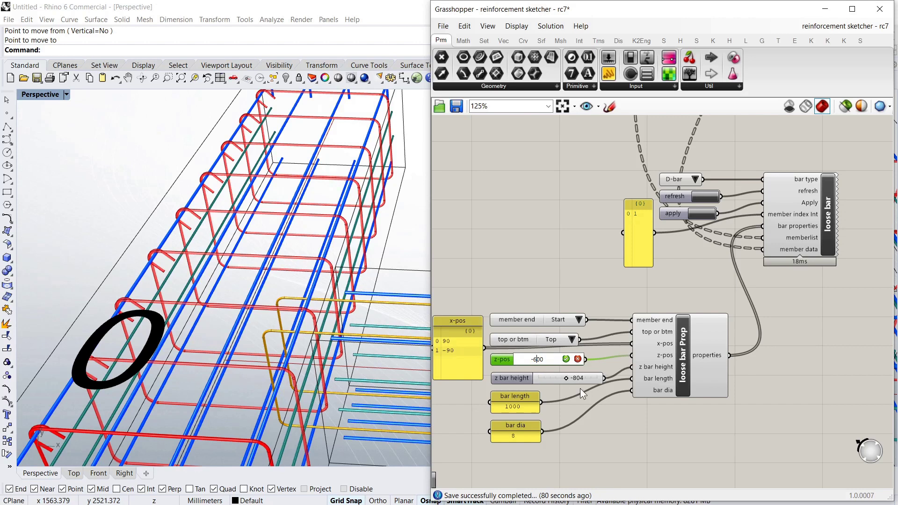
left_click(567, 359)
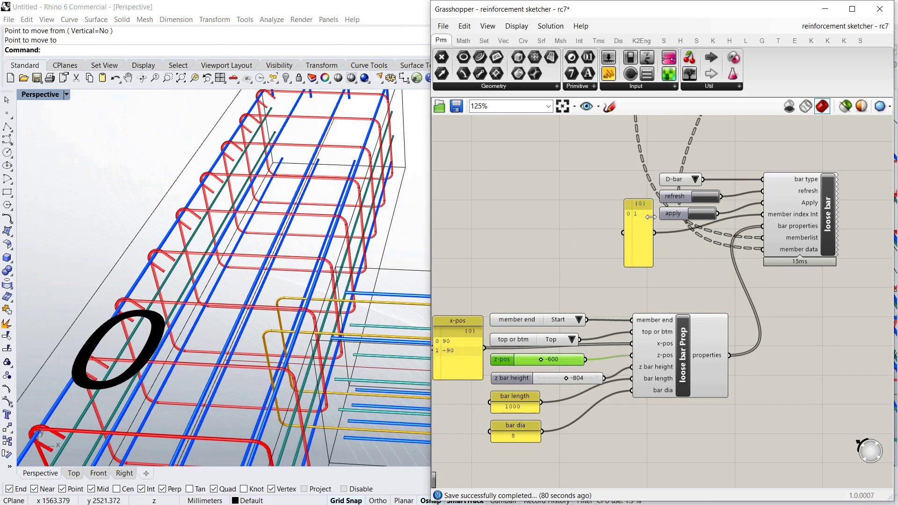
left_click(700, 213)
right_click_drag(248, 355, 289, 339)
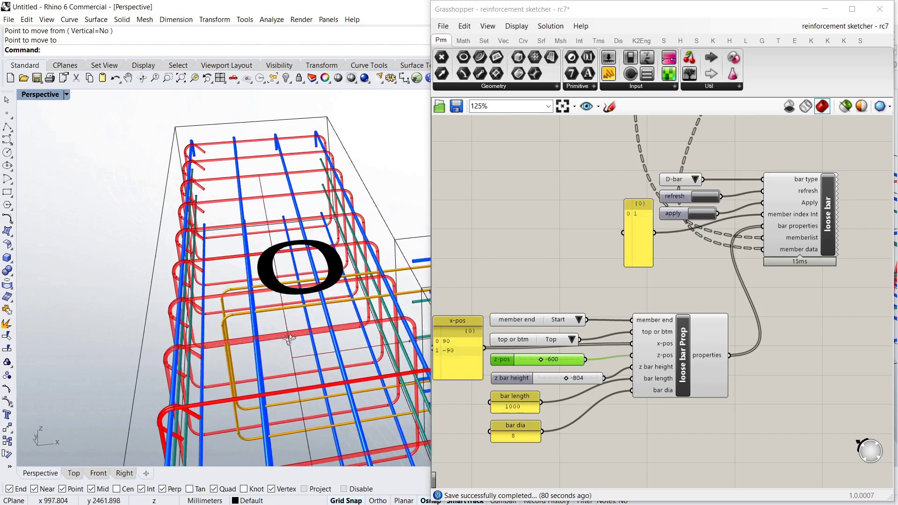
Step: Set the loose bar z-pos to -700, apply it to member 1's D-bars and check their position within member 0
double_click(554, 360)
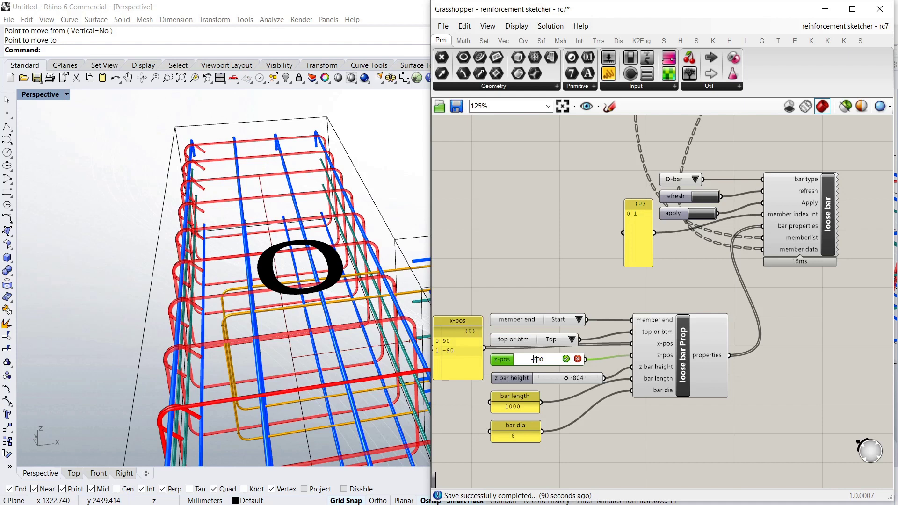
left_click(567, 359)
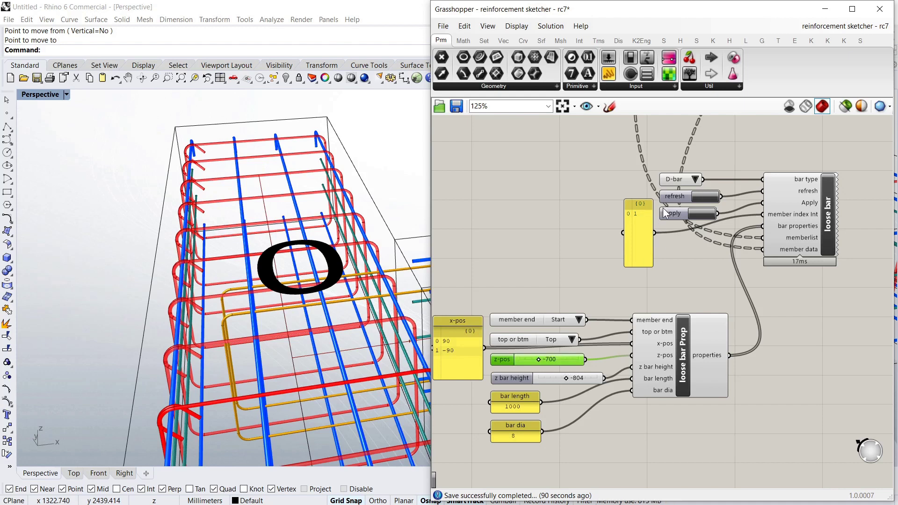
left_click(703, 211)
right_click_drag(291, 356, 320, 346)
scroll(254, 315, "up", 2)
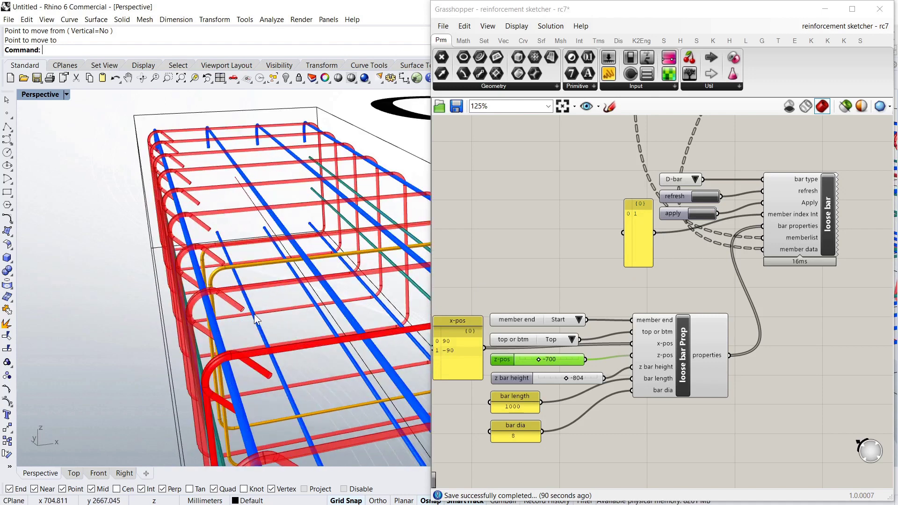
right_click_drag(256, 319, 304, 346)
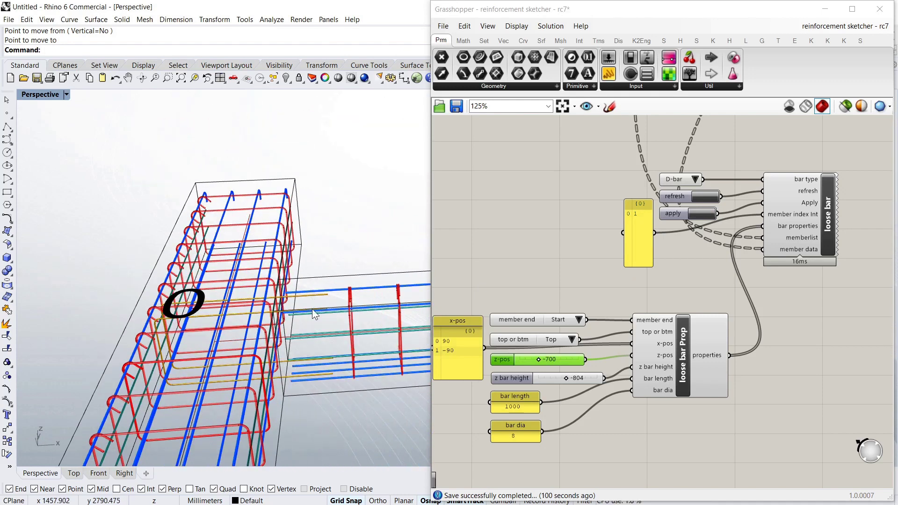
Step: Set the loose bar length to 1500 and apply it to member 1's D-bars
double_click(522, 406)
left_click(444, 340)
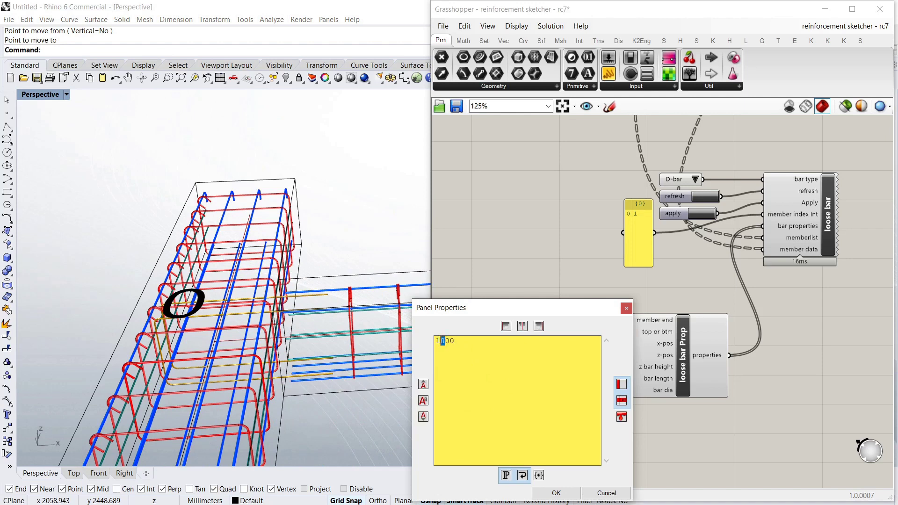
left_click(555, 492)
left_click(702, 212)
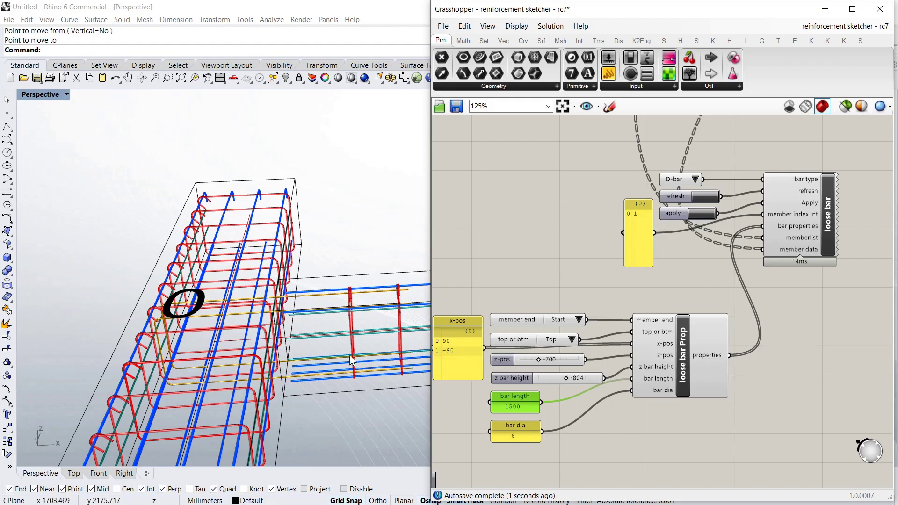
Step: Examine how far the lengthened D-bars reach from member 0 into member 1, from several angles
right_click_drag(349, 355, 304, 369)
scroll(280, 253, "up", 4)
right_click_drag(282, 256, 353, 329)
scroll(199, 299, "down", 5)
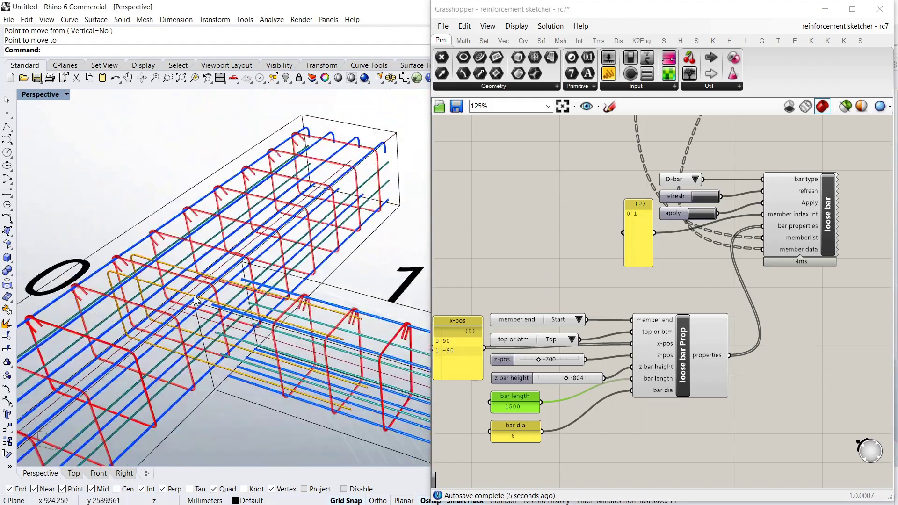
scroll(192, 302, "up", 5)
right_click_drag(190, 309, 216, 305)
scroll(216, 306, "down", 8)
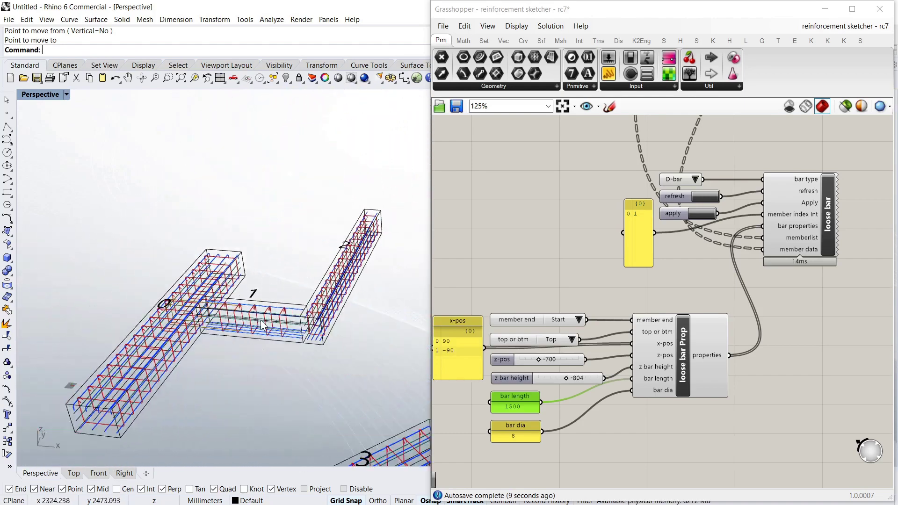
scroll(276, 320, "up", 8)
right_click_drag(333, 324, 350, 326)
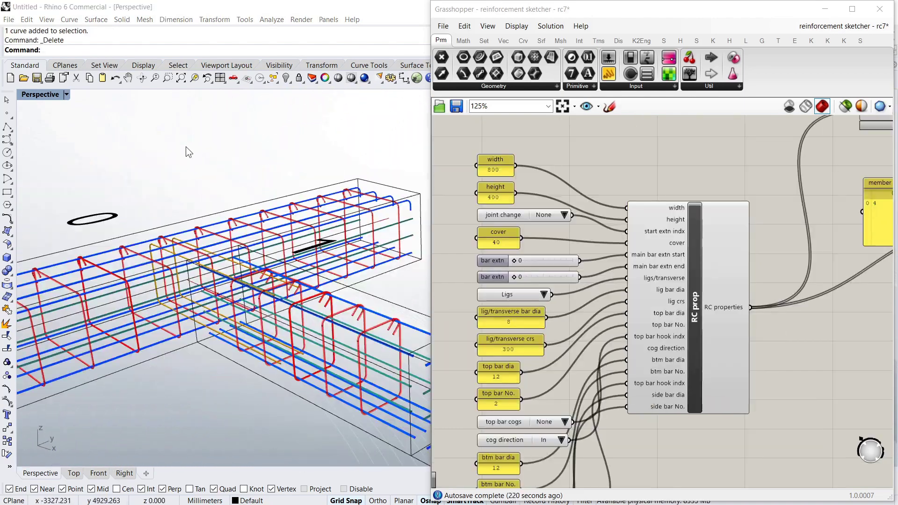
Step: Draw two separate lines, each joining one of the two pairs of points beyond the free end of member 2
scroll(186, 147, "down", 1)
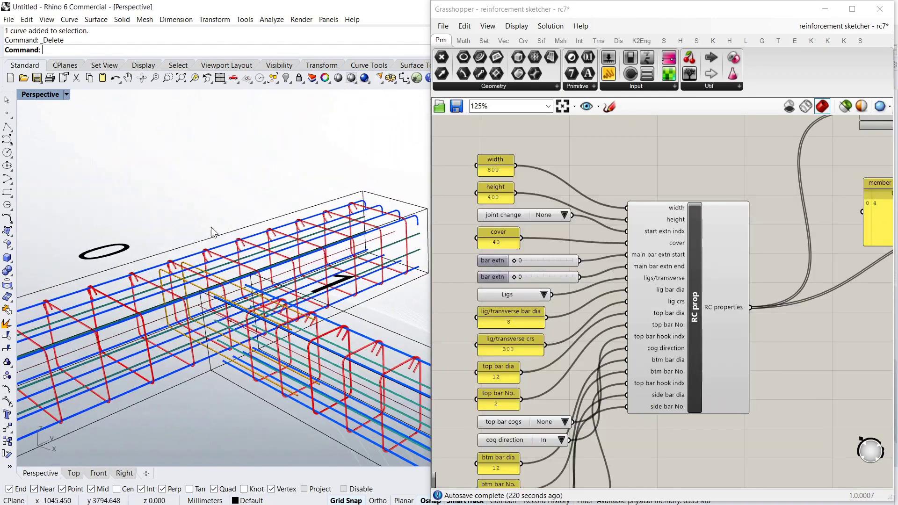
scroll(190, 273, "down", 1)
scroll(190, 273, "down", 6)
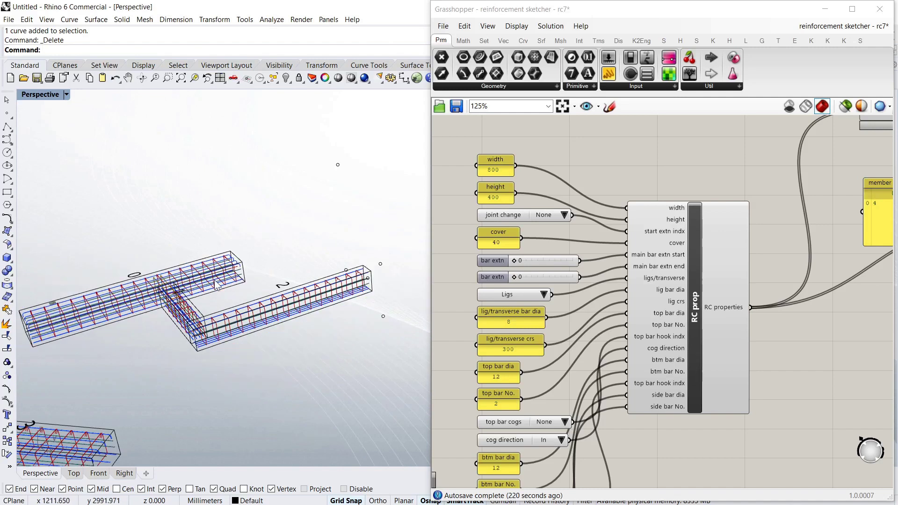
right_click_drag(190, 274, 321, 200)
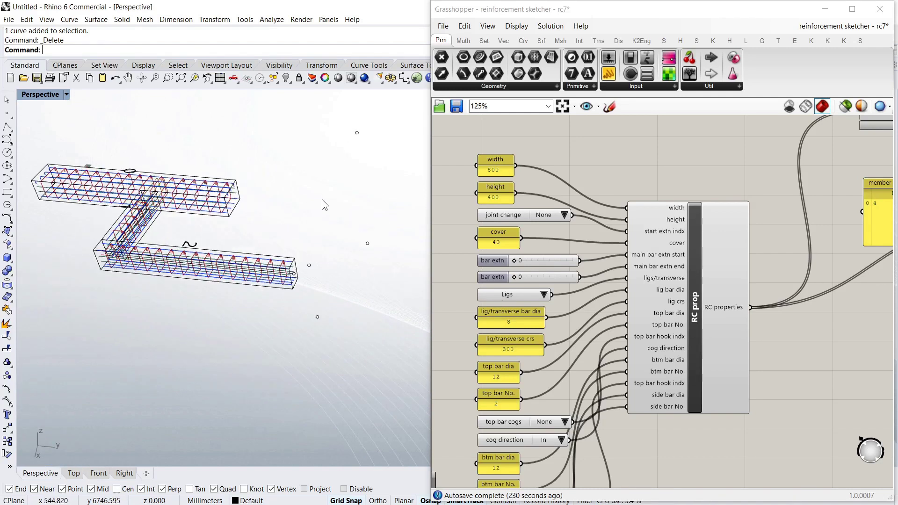
type("line")
key("Return")
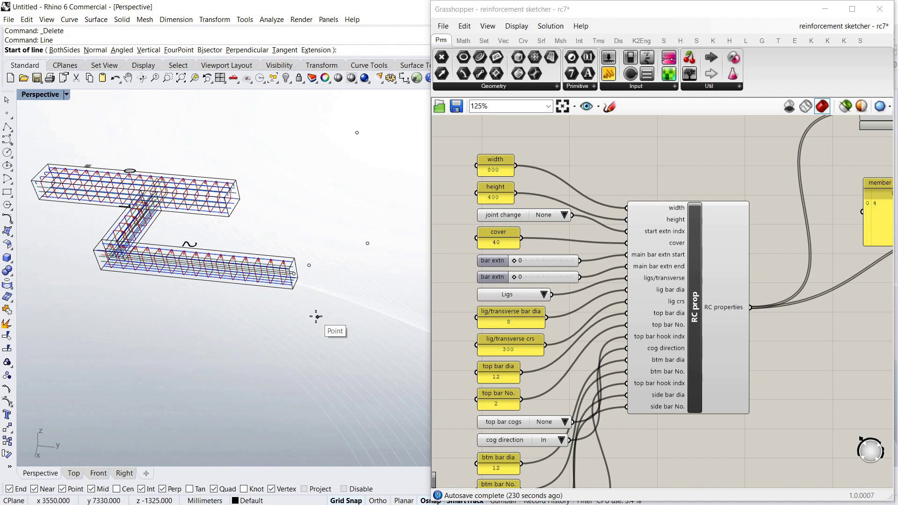
left_click(317, 316)
left_click(309, 265)
key("Return")
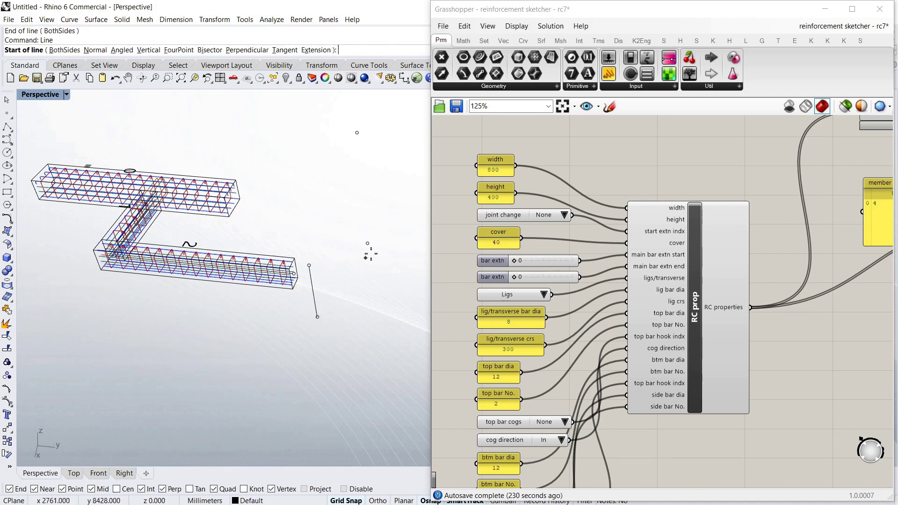
left_click(367, 243)
left_click(356, 132)
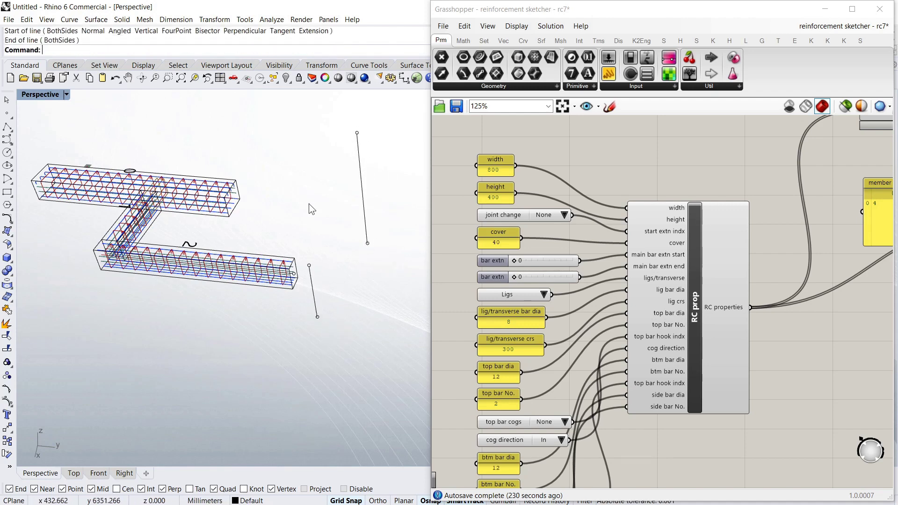
Step: Assign all the member curves, including the two new lines, to the member curves parameter as multiple curves and regenerate the members
scroll(374, 339, "down", 4)
left_click_drag(382, 365, 27, 194)
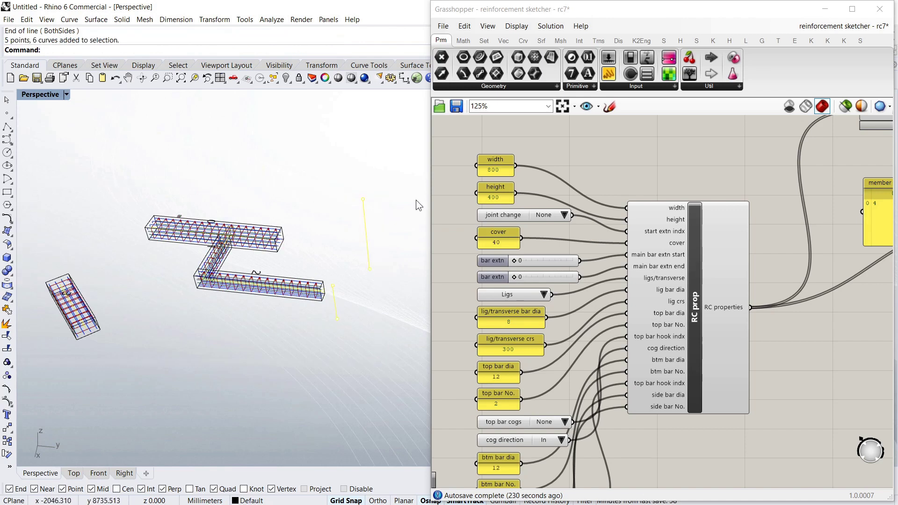
scroll(514, 201, "down", 3)
scroll(615, 240, "up", 4)
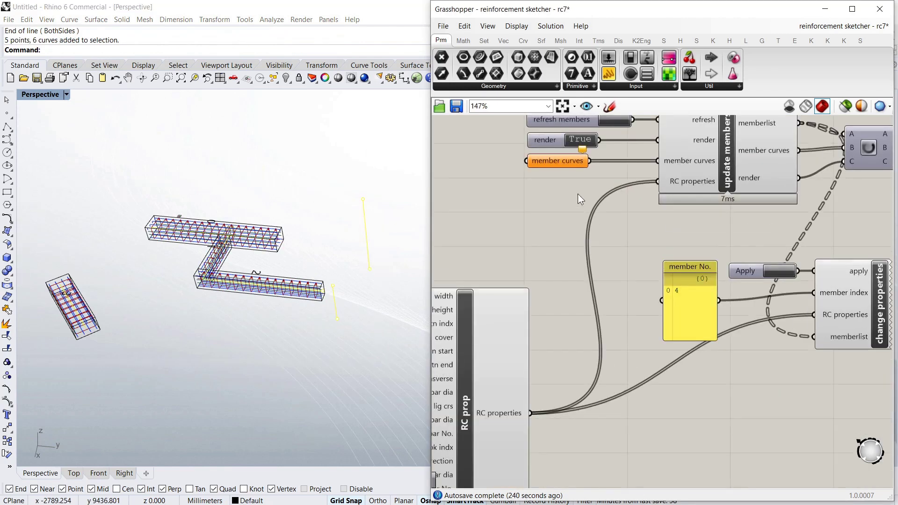
right_click(573, 163)
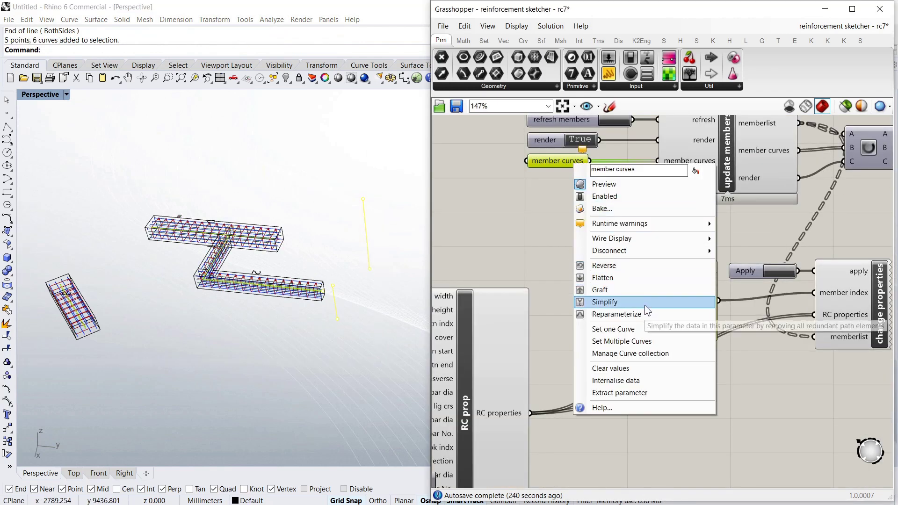
left_click(620, 341)
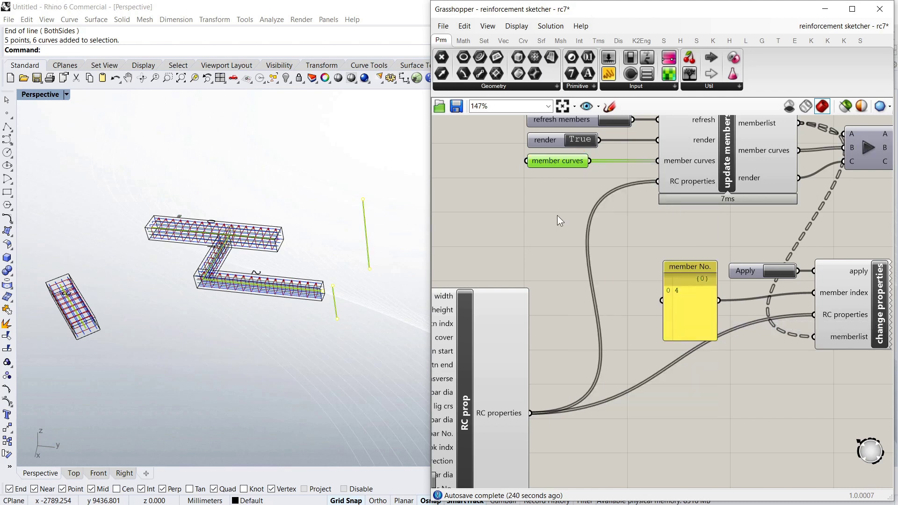
left_click(557, 215)
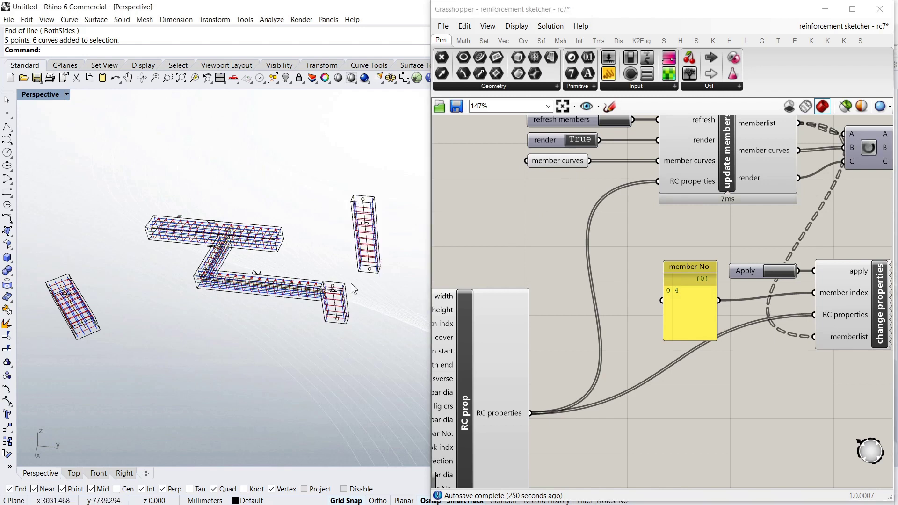
Step: Examine the main bars and ligs of the newly generated members 4 and 5
scroll(593, 223, "down", 3)
right_click_drag(436, 329, 549, 308)
scroll(548, 307, "up", 3)
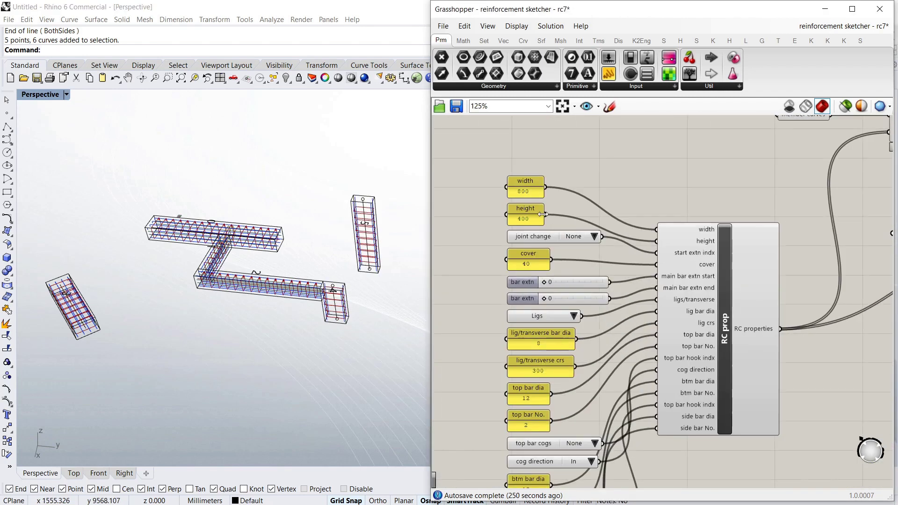
scroll(326, 217, "up", 3)
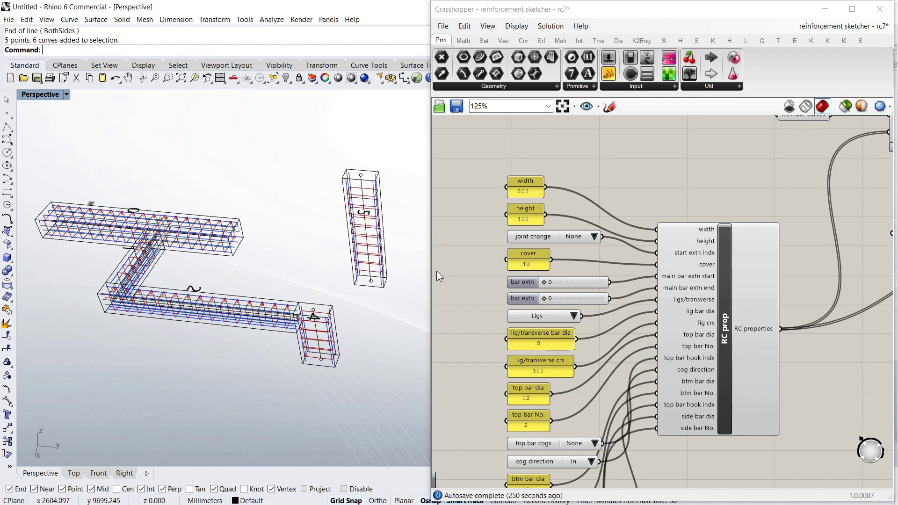
scroll(330, 279, "up", 5)
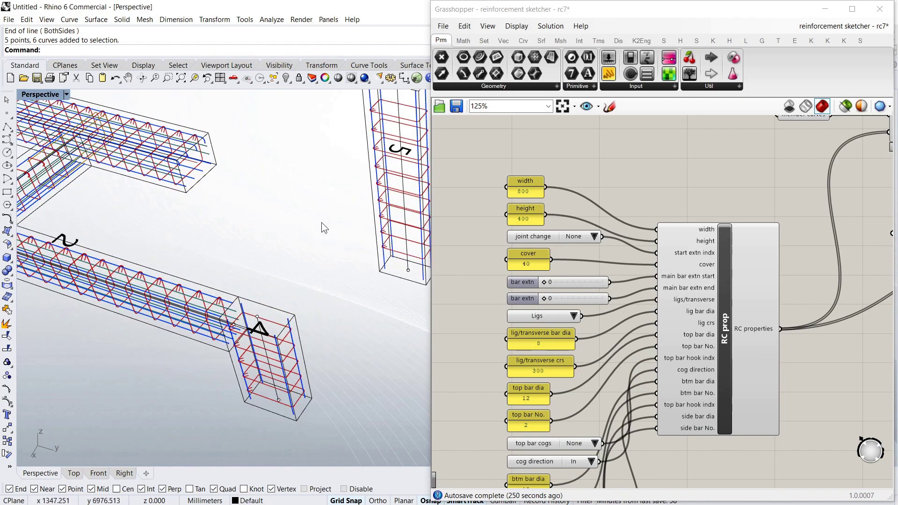
scroll(369, 187, "up", 5)
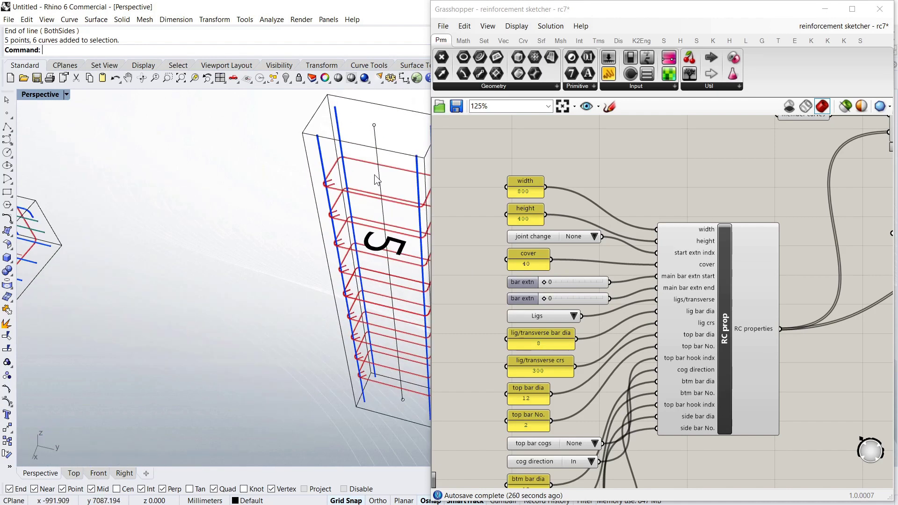
scroll(372, 201, "down", 5)
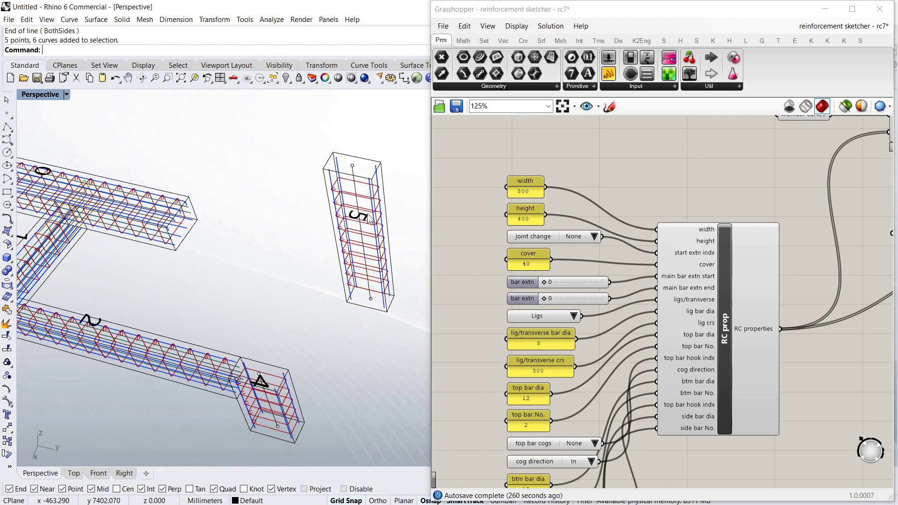
scroll(370, 218, "up", 3)
scroll(365, 201, "up", 3)
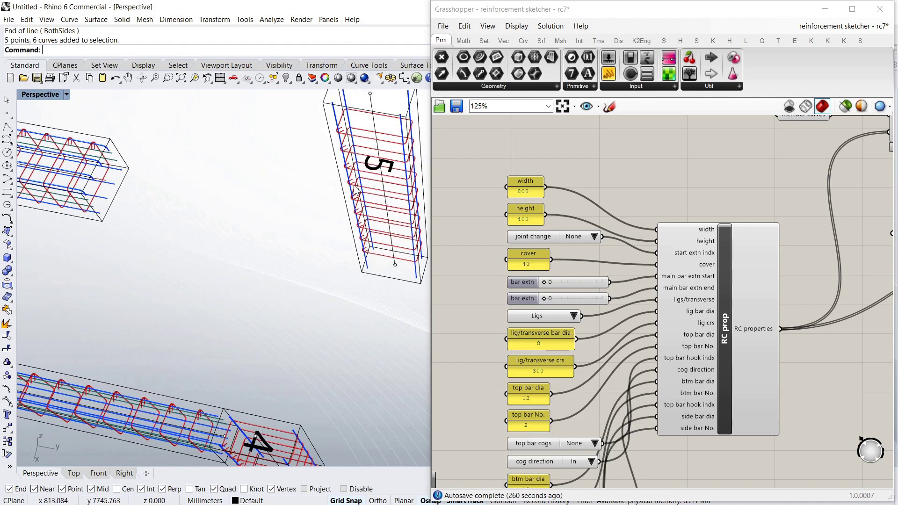
scroll(350, 288, "up", 2)
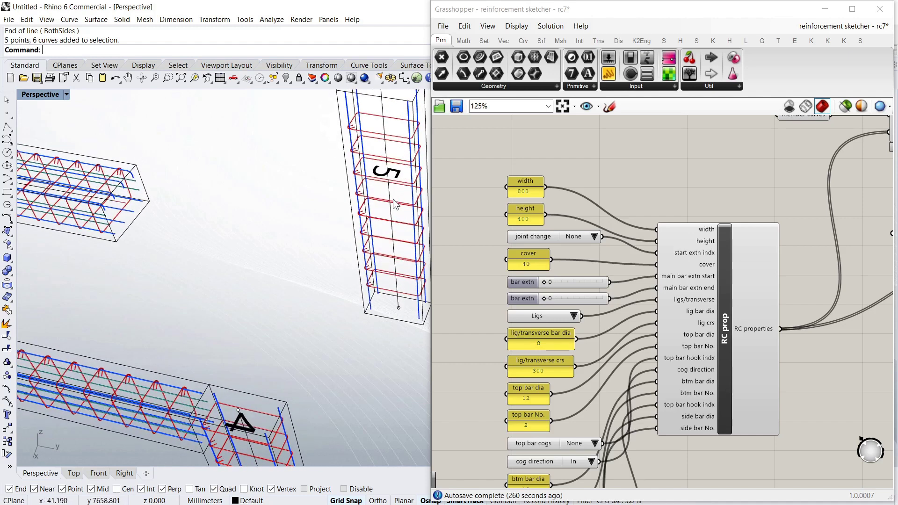
scroll(395, 204, "down", 4)
Step: Examine member 4's reinforcement and its joint with the end of member 2 from several angles
scroll(311, 309, "up", 5)
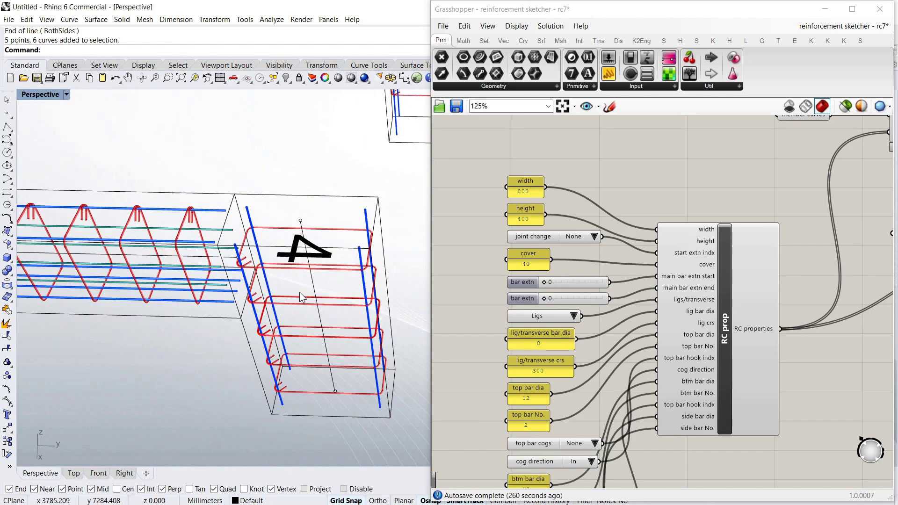
right_click_drag(299, 292, 299, 281)
scroll(251, 341, "down", 3)
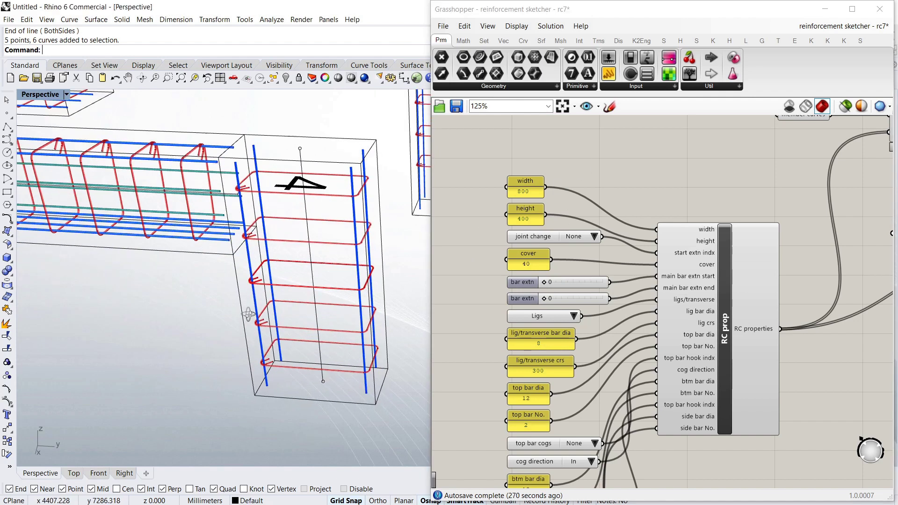
scroll(236, 232, "up", 3)
scroll(156, 248, "down", 2)
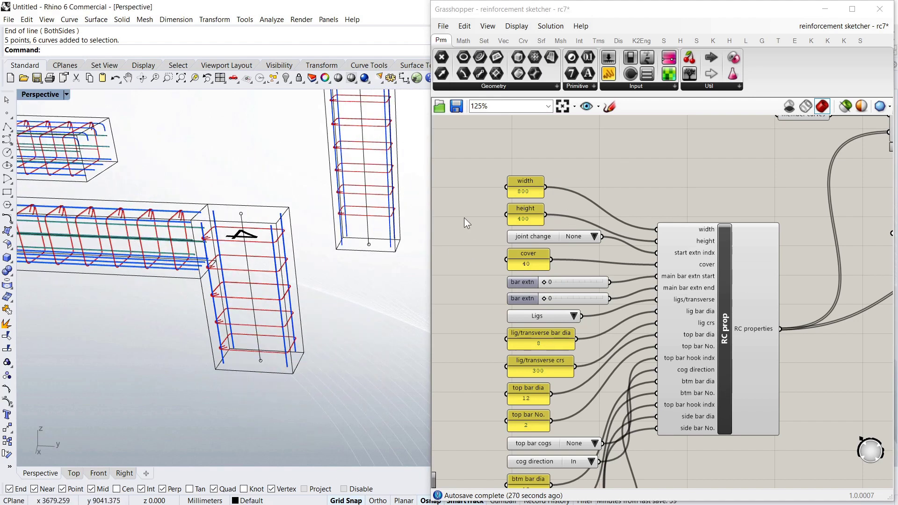
right_click_drag(224, 203, 232, 183)
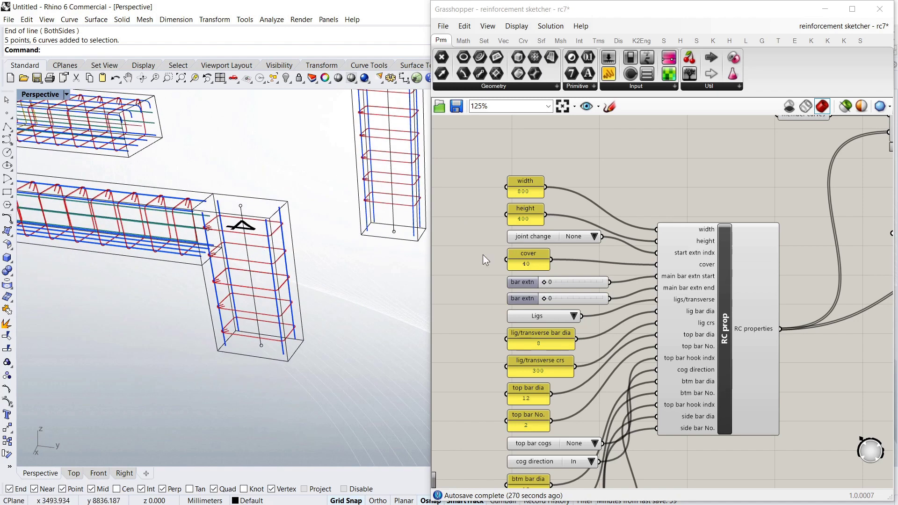
scroll(497, 253, "down", 3)
scroll(512, 336, "up", 3)
right_click_drag(312, 270, 292, 229)
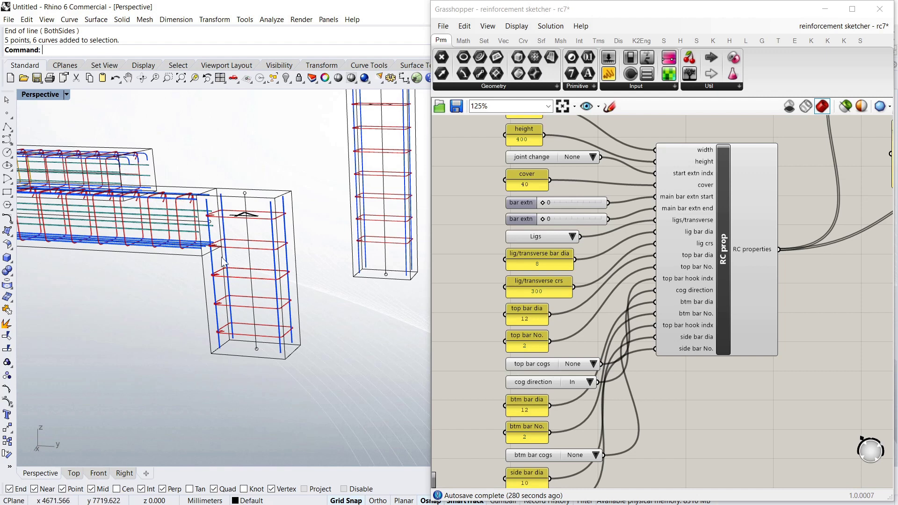
Step: Set both the bottom bar number and the top bar number to 0 in the reinforcement properties
left_click(474, 304)
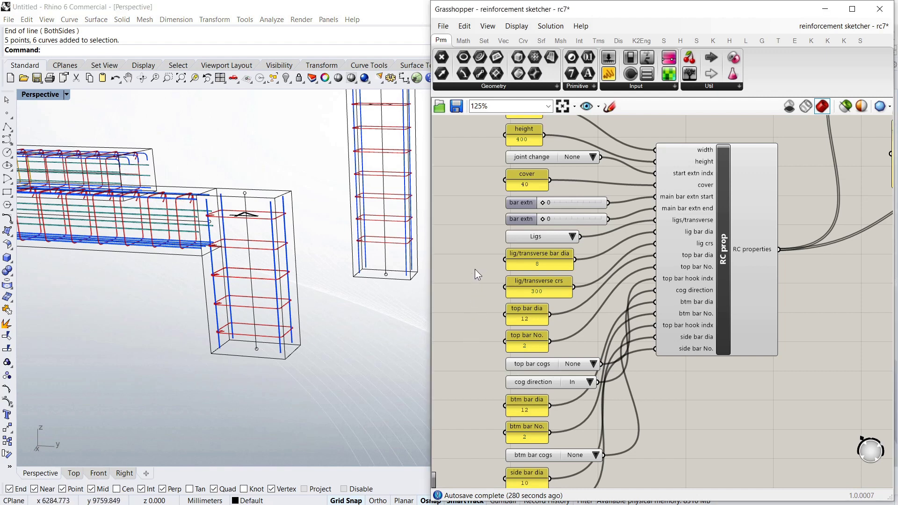
scroll(475, 268, "down", 4)
scroll(530, 342, "up", 4)
scroll(543, 330, "down", 2)
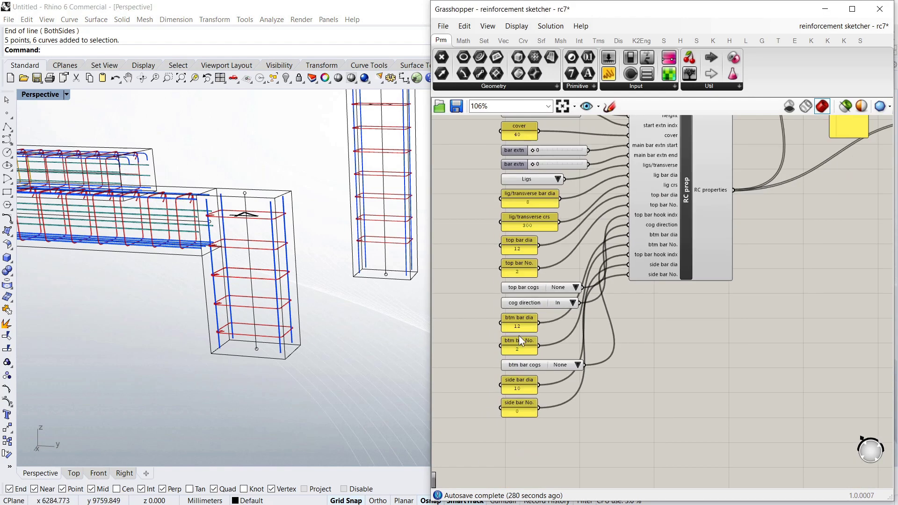
scroll(520, 335, "up", 3)
double_click(523, 357)
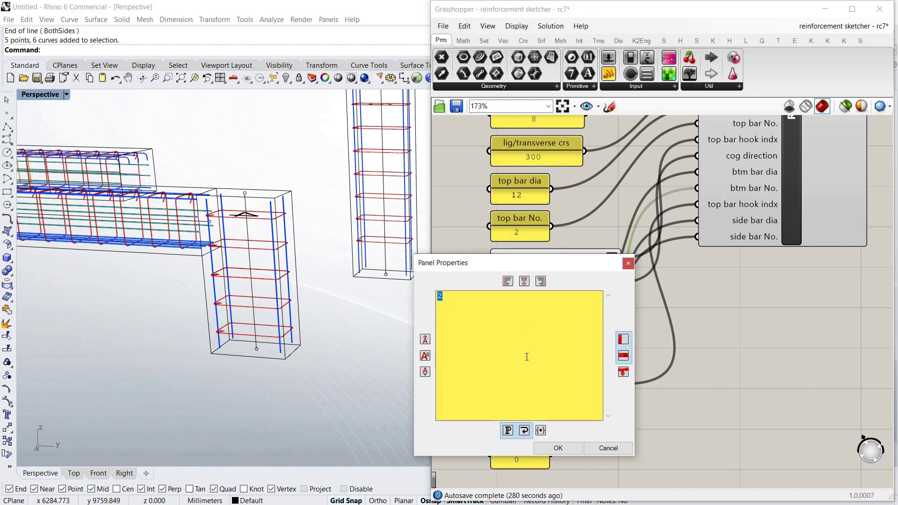
left_click(566, 448)
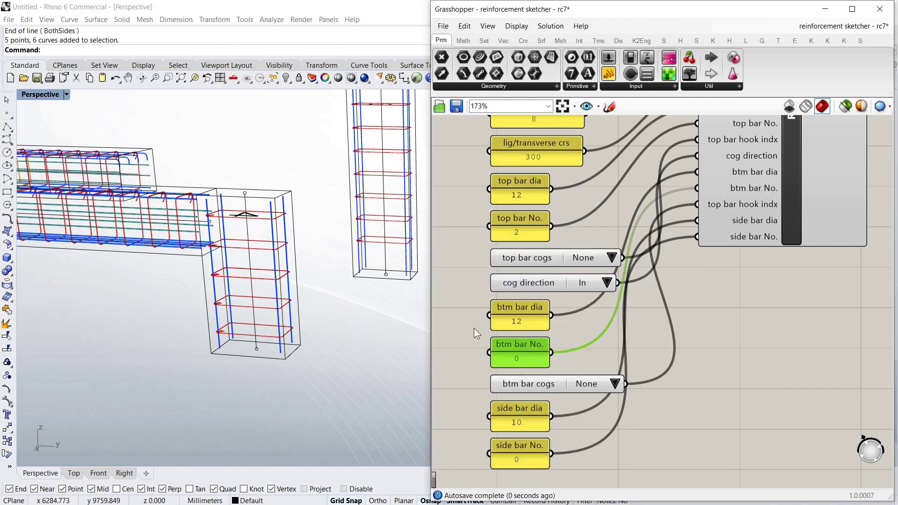
left_click(475, 348)
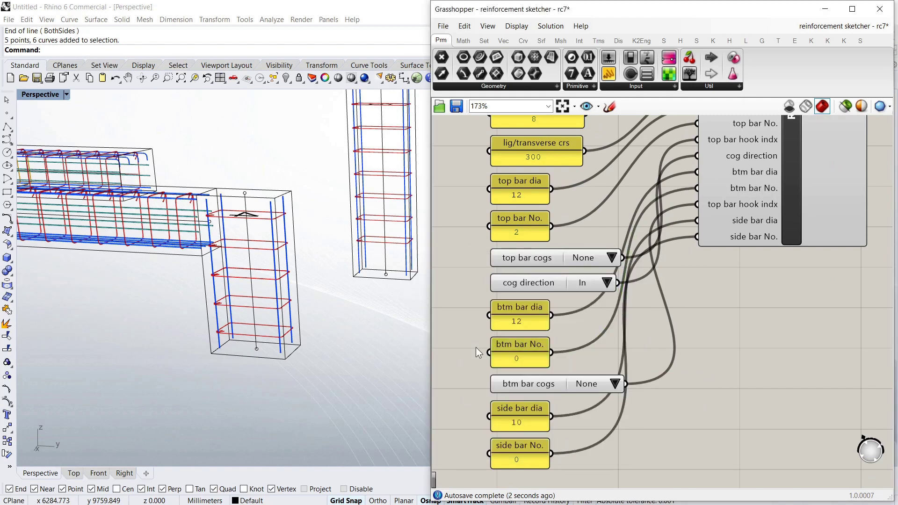
double_click(520, 232)
type("0")
left_click(554, 323)
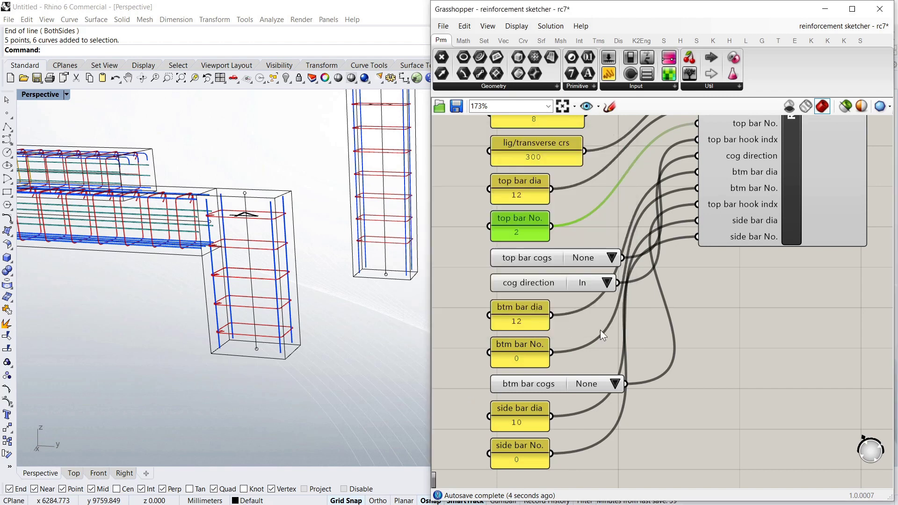
Step: Apply the changed reinforcement properties to member 4 and refresh the members
scroll(523, 389, "down", 3)
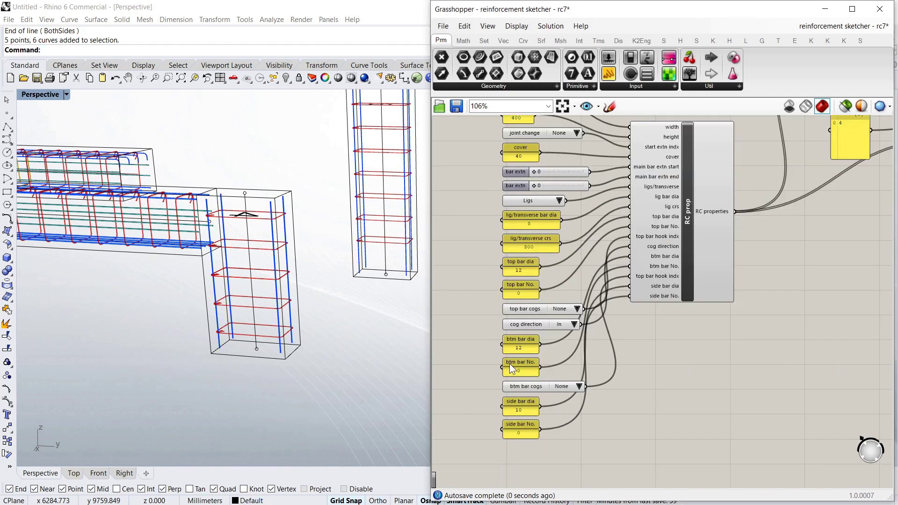
scroll(512, 360, "down", 3)
scroll(616, 300, "up", 5)
scroll(706, 342, "down", 4)
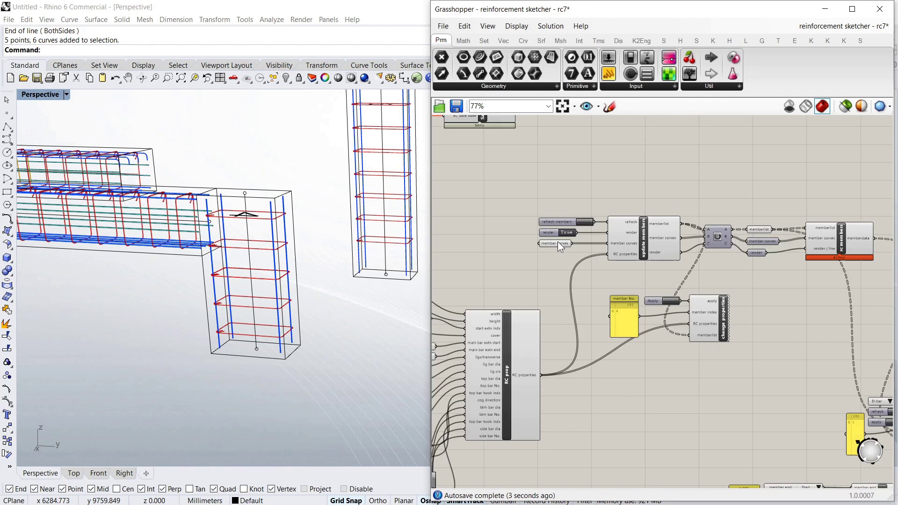
scroll(542, 230, "up", 4)
left_click(625, 214)
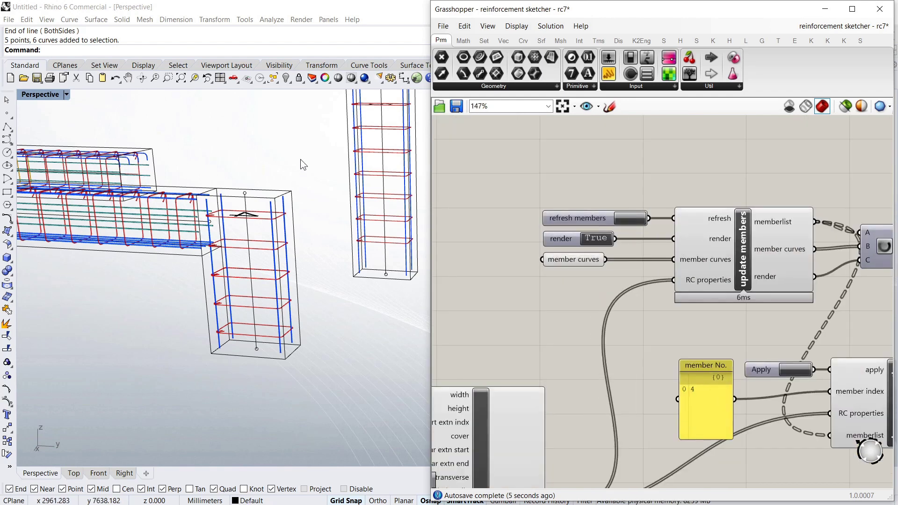
left_click(269, 225)
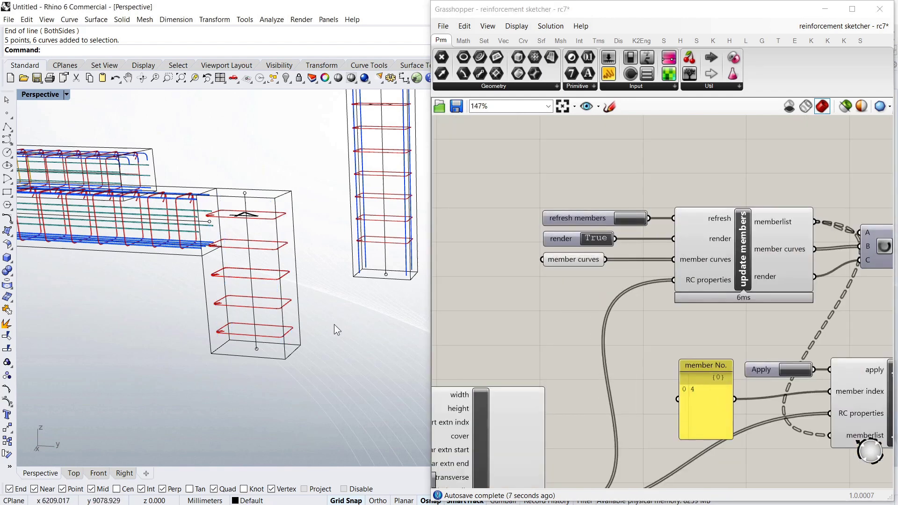
right_click_drag(529, 201, 511, 209)
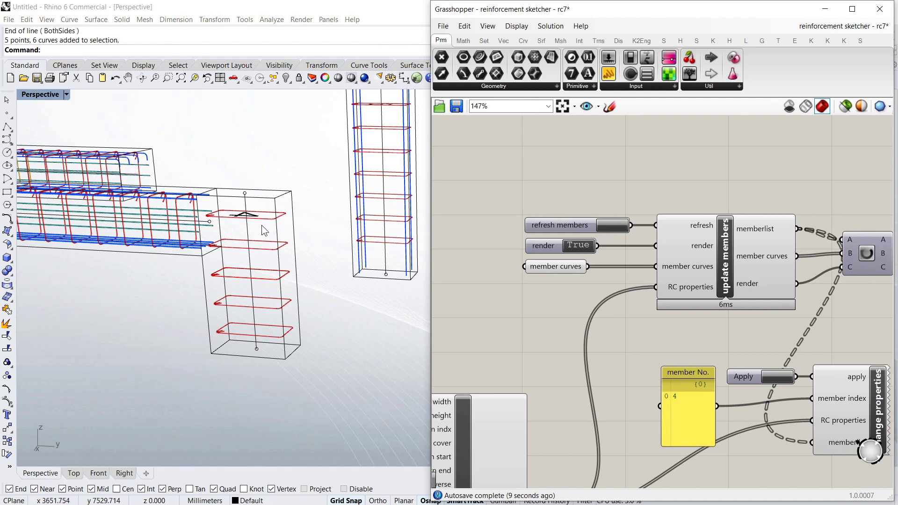
right_click_drag(317, 319, 300, 231)
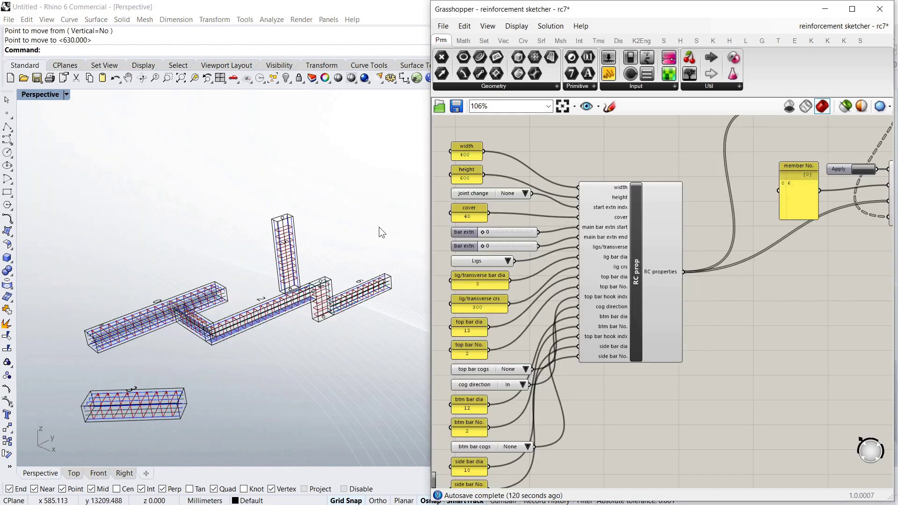
Step: Set the section width to 2000 and the height to 200 in the reinforcement properties
right_click_drag(379, 227, 190, 214)
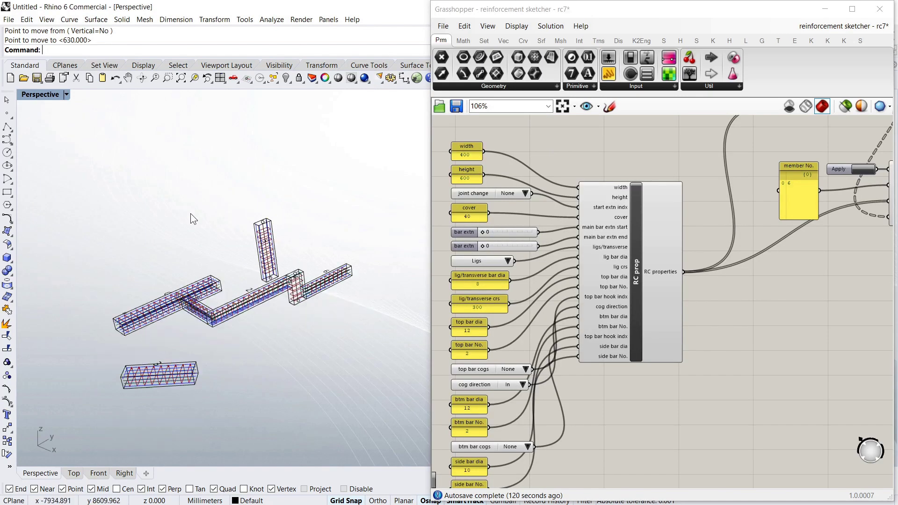
right_click_drag(265, 328, 255, 309, "shift")
scroll(256, 309, "up", 3)
left_click(540, 169)
left_click(470, 156)
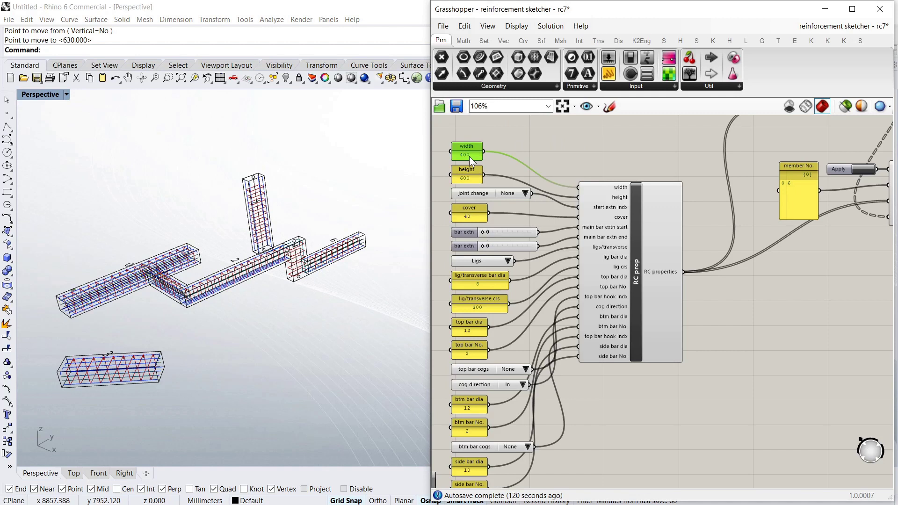
double_click(469, 156)
type("2000")
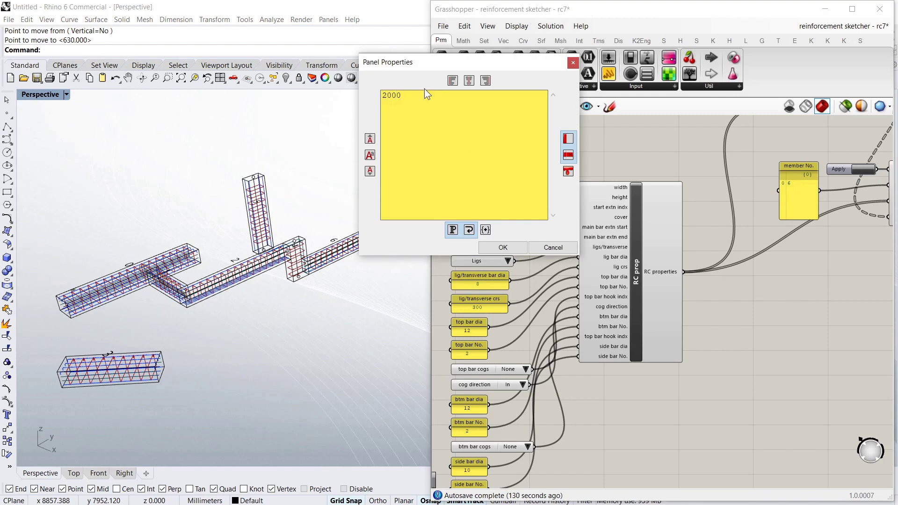
left_click(503, 248)
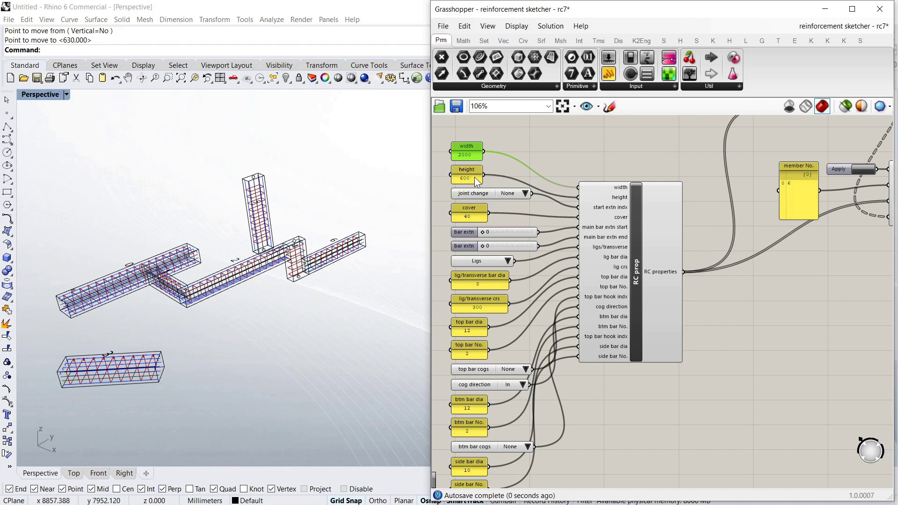
double_click(467, 178)
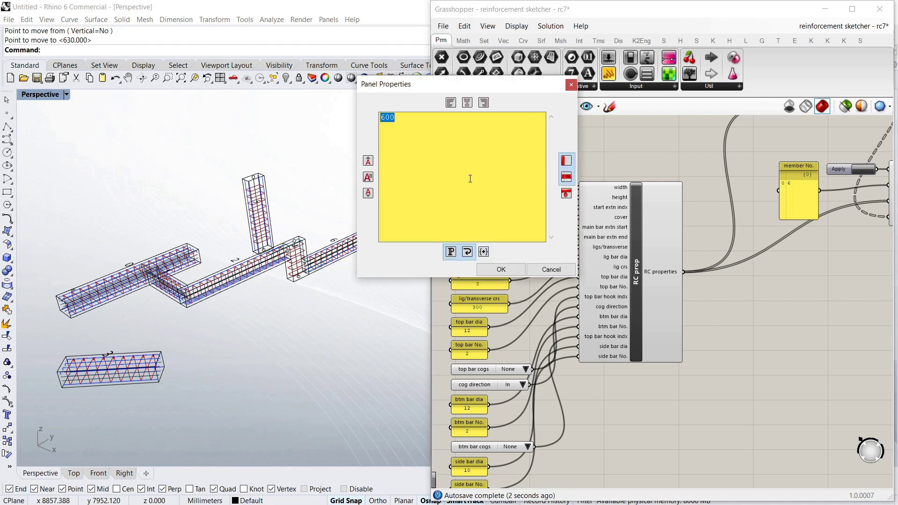
type("200")
left_click(501, 269)
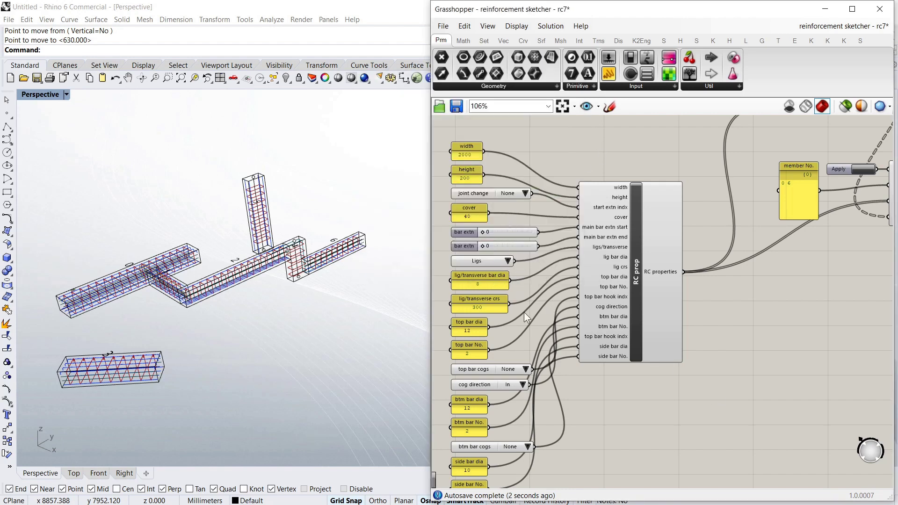
Step: Switch the shear reinforcement from ligs to Transverse bar and set the lig/transverse spacing to 200
left_click(508, 261)
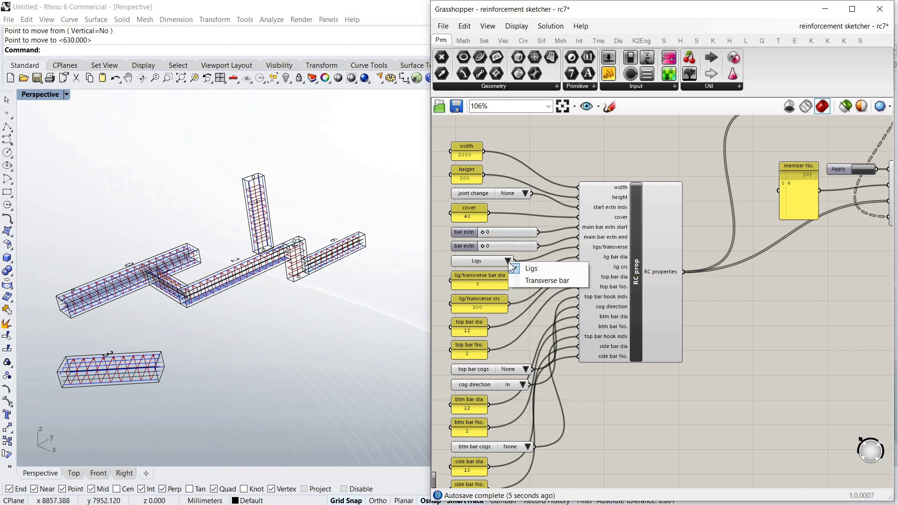
left_click(554, 280)
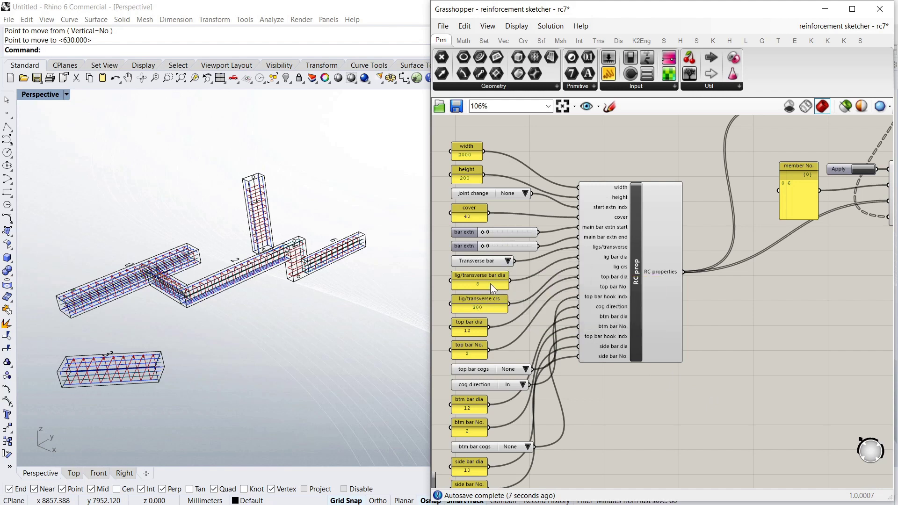
double_click(494, 307)
type("200")
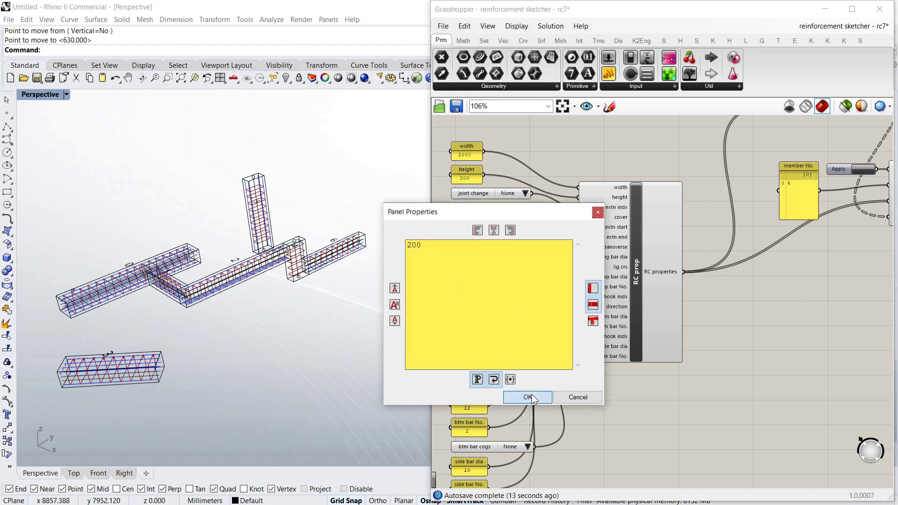
left_click(528, 397)
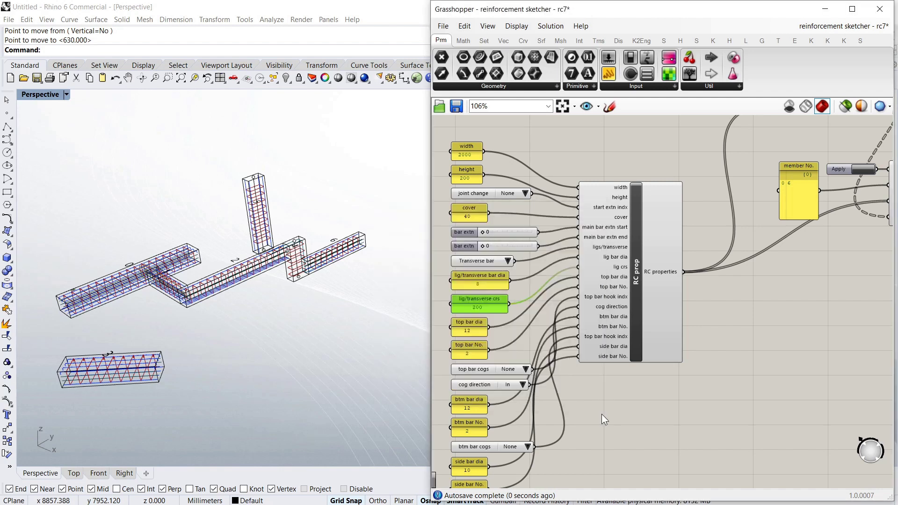
Step: Set the top bar number to 10
double_click(468, 352)
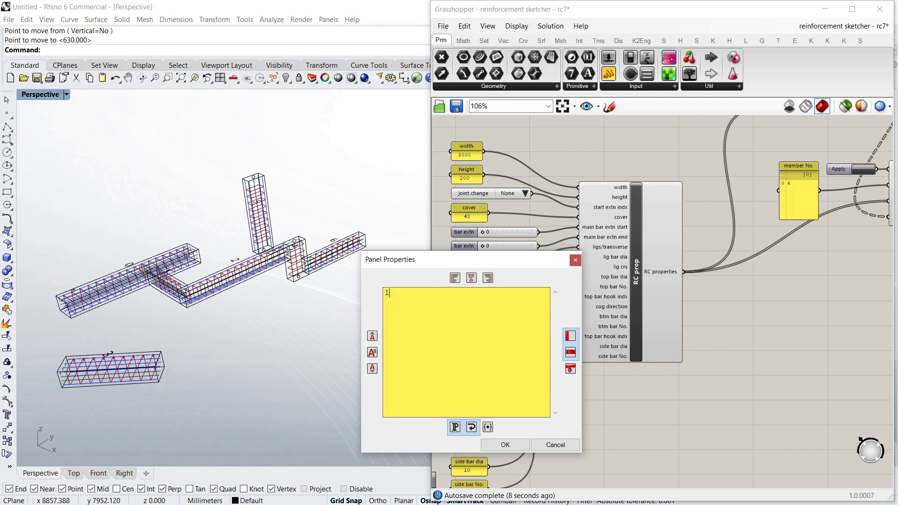
left_click(498, 444)
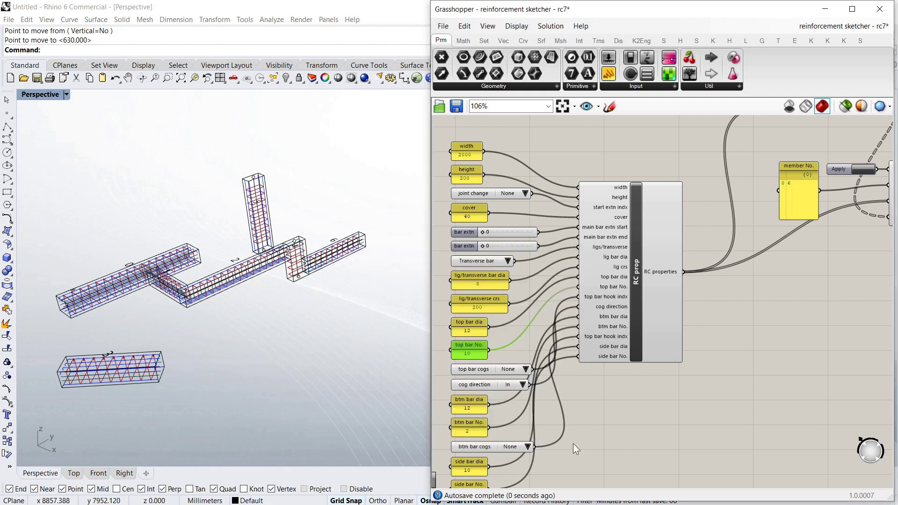
left_click(513, 324)
scroll(512, 325, "down", 3)
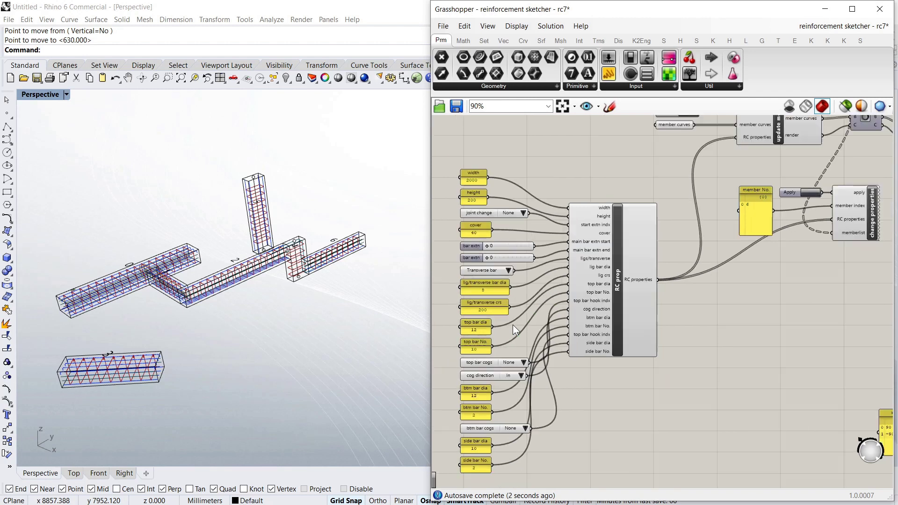
Step: Set the bottom bar number to 10 and the side bar number to 0
scroll(479, 390, "up", 4)
left_click(496, 408)
double_click(496, 408)
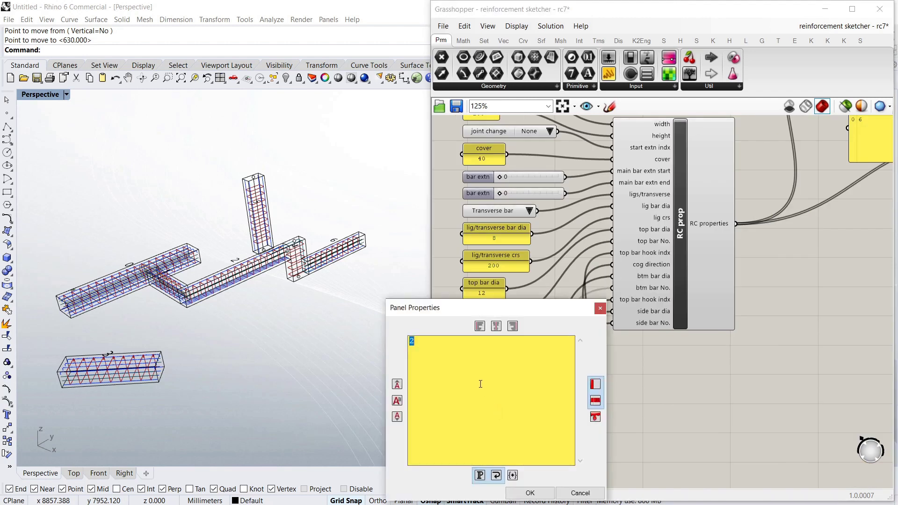
type("10")
left_click(530, 493)
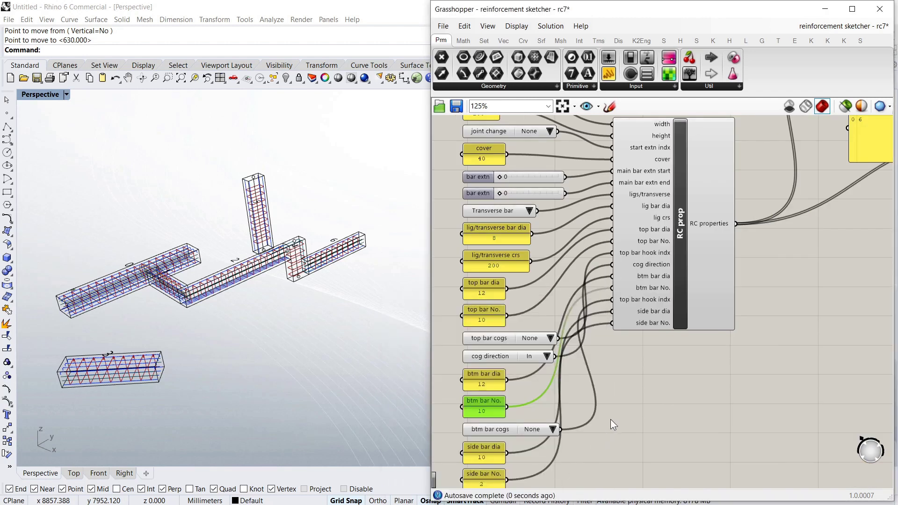
double_click(491, 484)
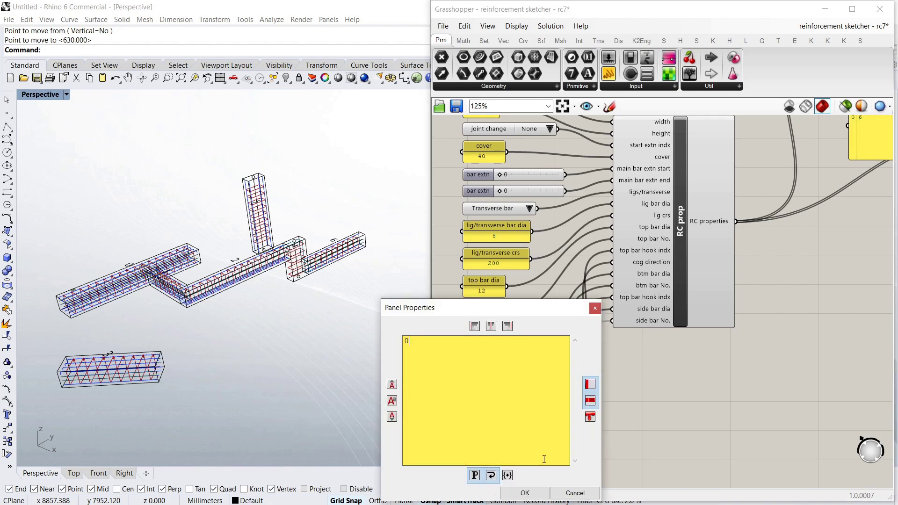
left_click(525, 493)
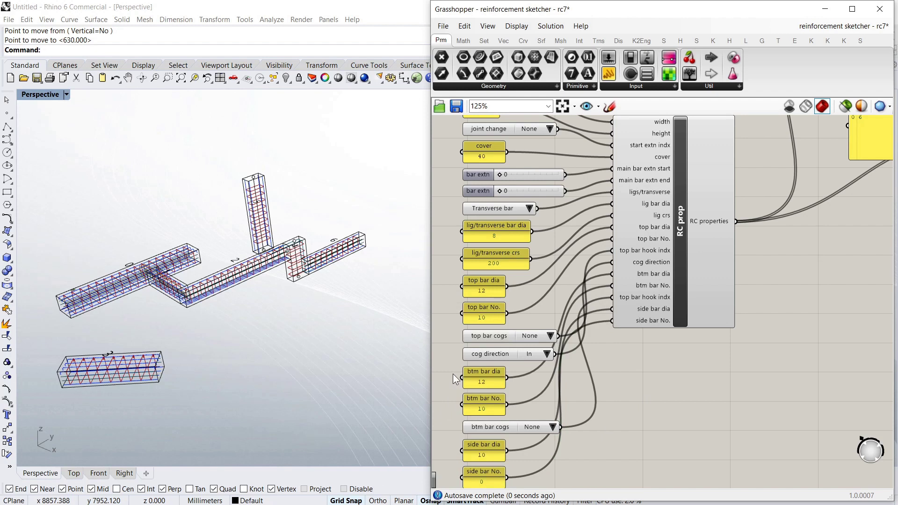
Step: Draw a separate straight line in the open area in front of the members, running parallel to member 2
type("li")
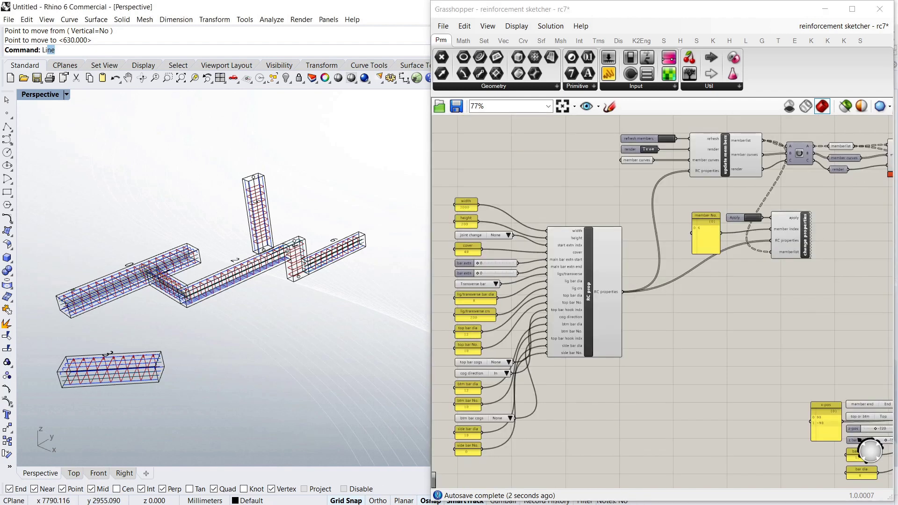
key("Return")
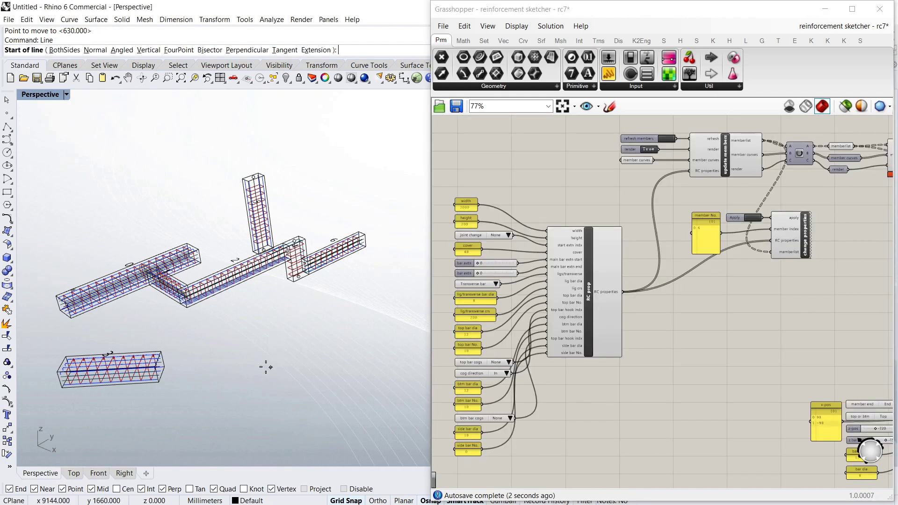
left_click(258, 346)
key("shift")
left_click(377, 286)
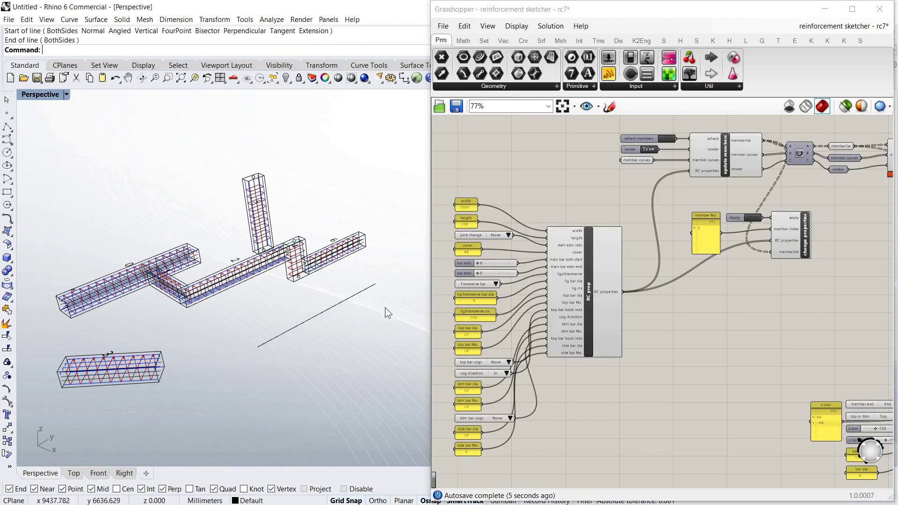
Step: Assign all the member curves, including the new separate line, to the member curves parameter as multiple curves
scroll(383, 349, "down", 2)
left_click_drag(250, 275, 251, 276)
left_click(653, 331)
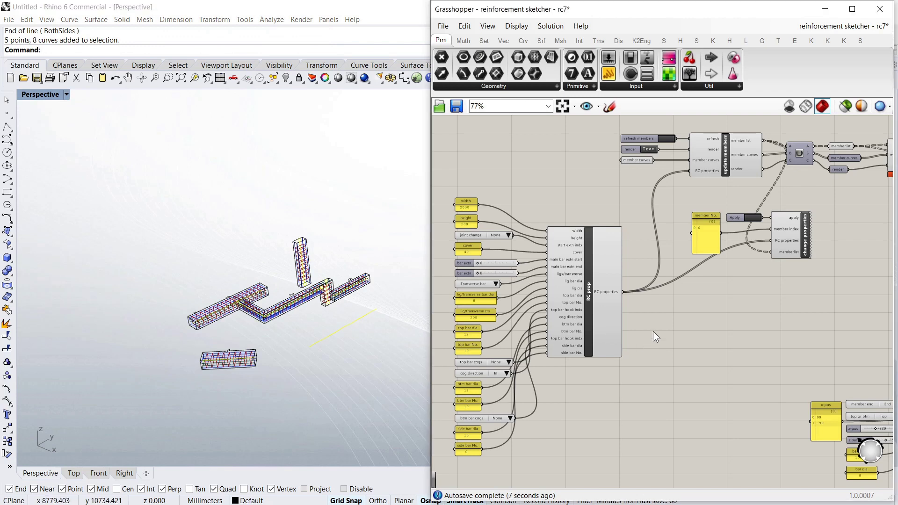
scroll(668, 146, "up", 3)
right_click(625, 195)
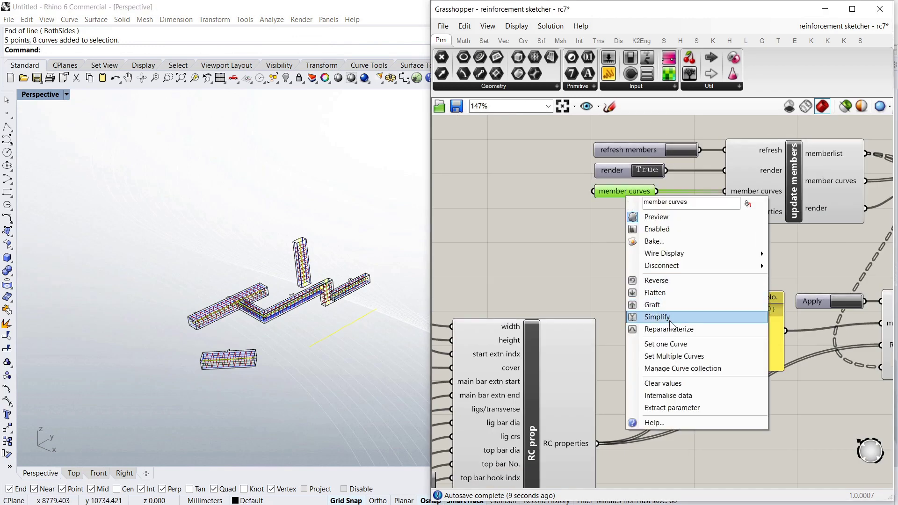
left_click(676, 355)
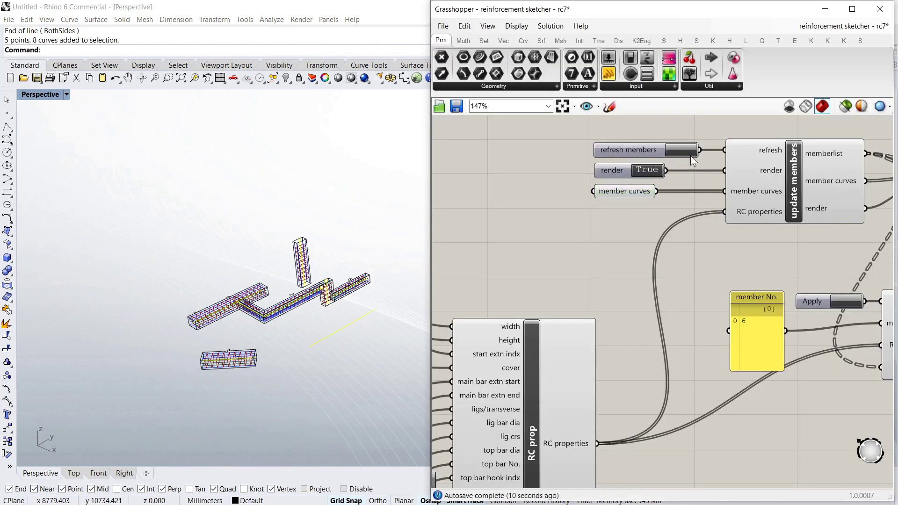
Step: Refresh the members to generate the slab from the new line and inspect its reinforcement up close
left_click(338, 208)
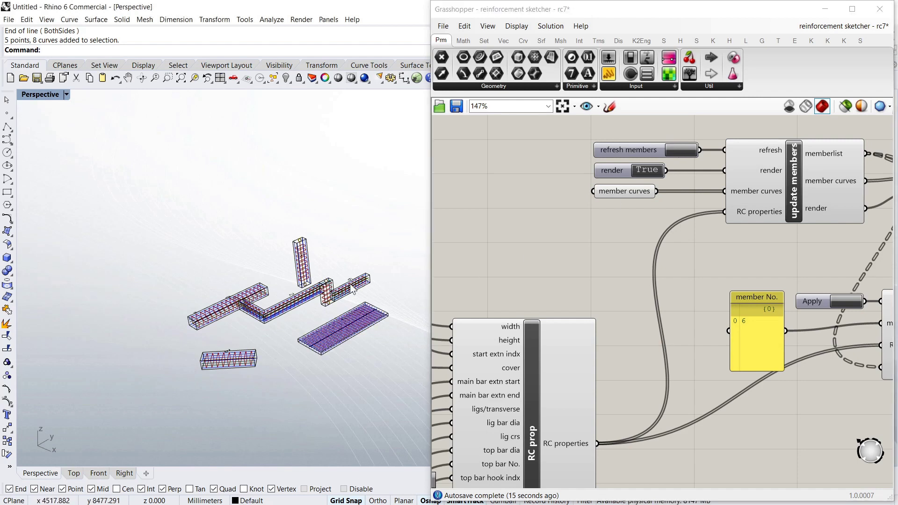
scroll(351, 370, "up", 8)
scroll(306, 324, "down", 10)
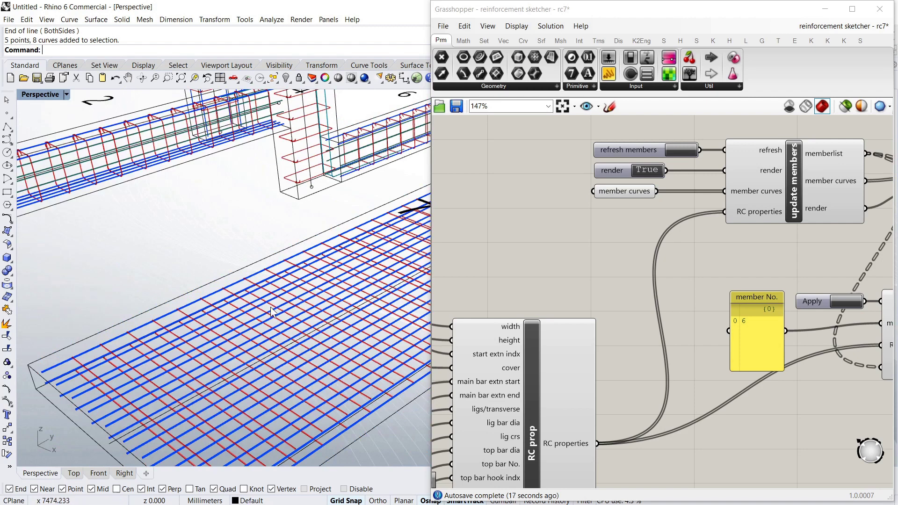
right_click_drag(270, 307, 227, 306)
scroll(236, 297, "down", 4)
Step: Move the slab's centre line closer to member 2 so that the slab is regenerated at the new position
left_click_drag(363, 360, 262, 282)
right_click(283, 300)
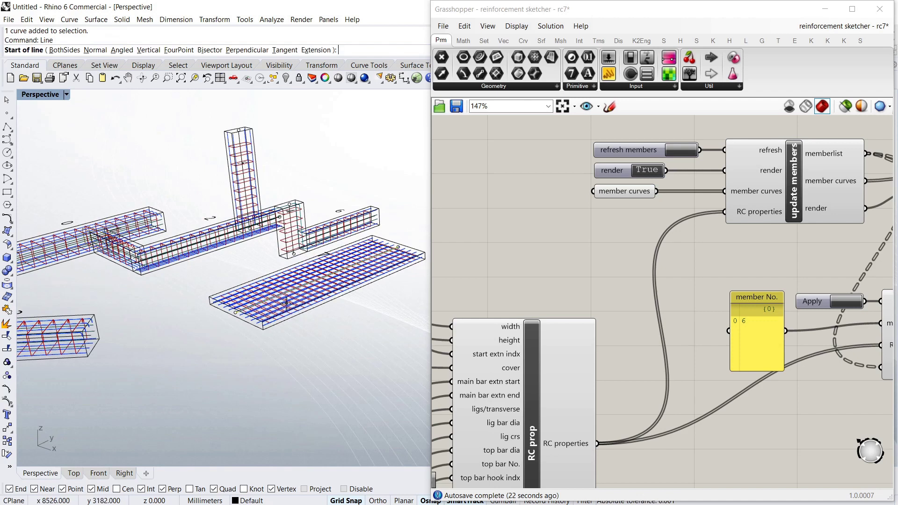
key("Escape")
left_click_drag(331, 335, 274, 285)
right_click_drag(173, 273, 192, 245)
right_click_drag(251, 282, 292, 301)
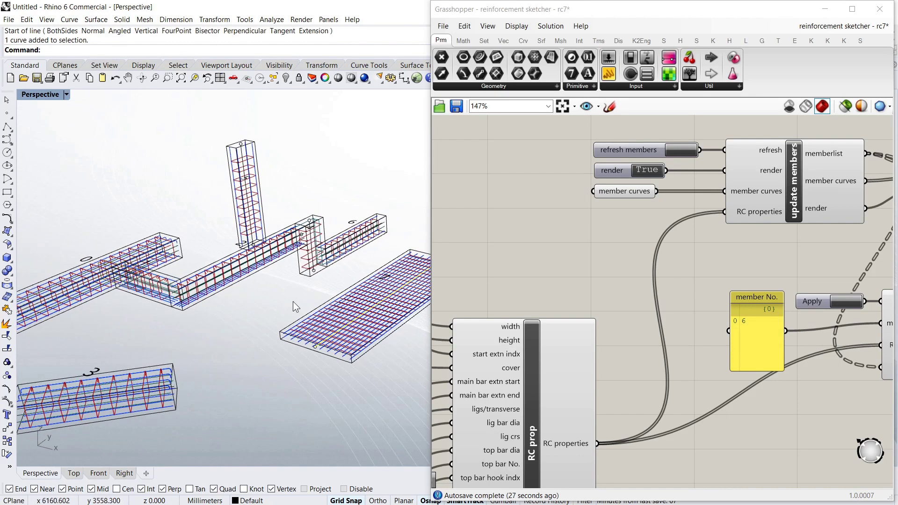
type("m")
key("Return")
left_click(340, 329)
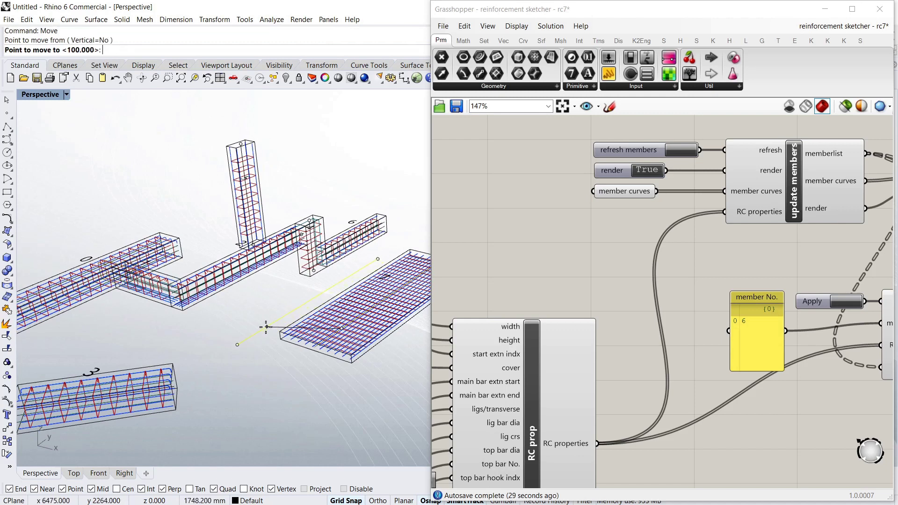
left_click(255, 332)
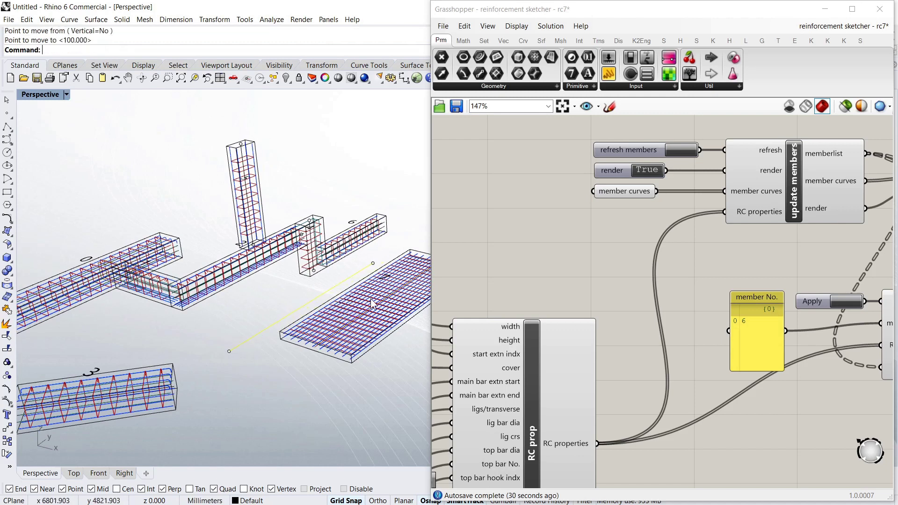
left_click(508, 254)
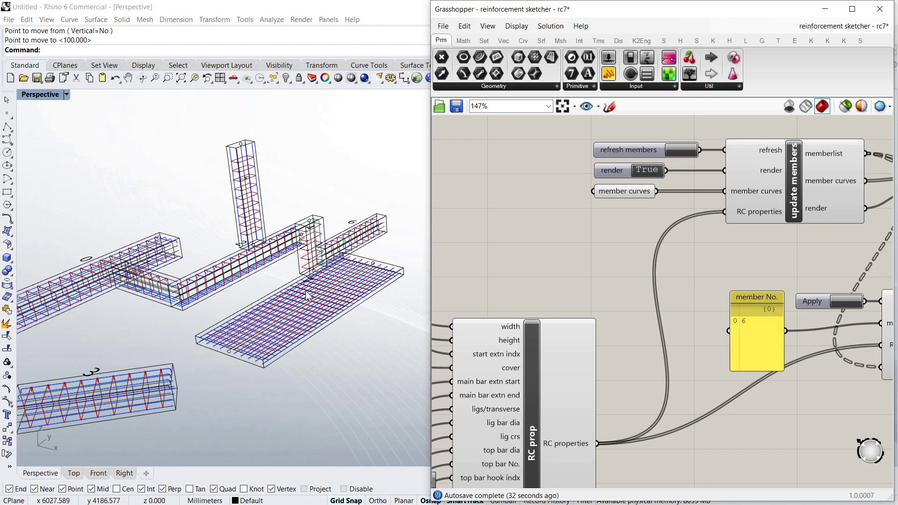
Step: Examine the moved slab and the surrounding reinforced members from several angles
right_click_drag(308, 294, 327, 284)
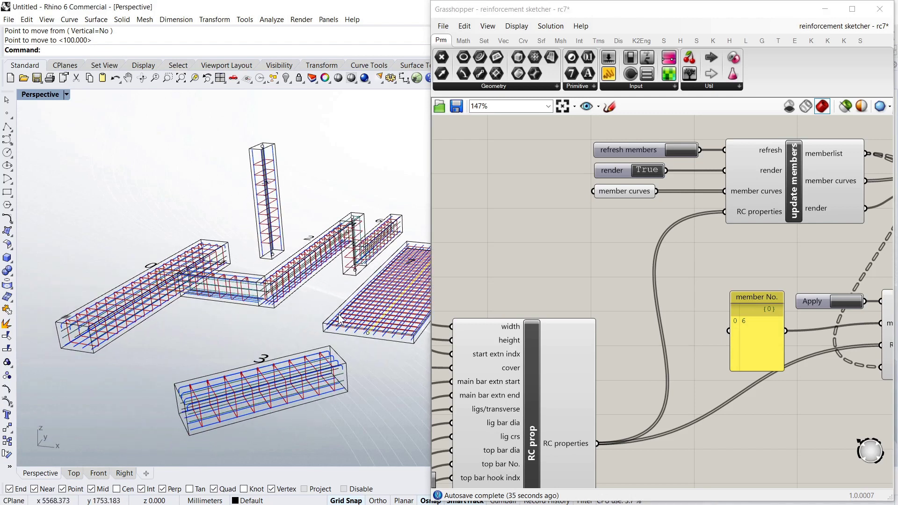
right_click_drag(345, 289, 249, 295)
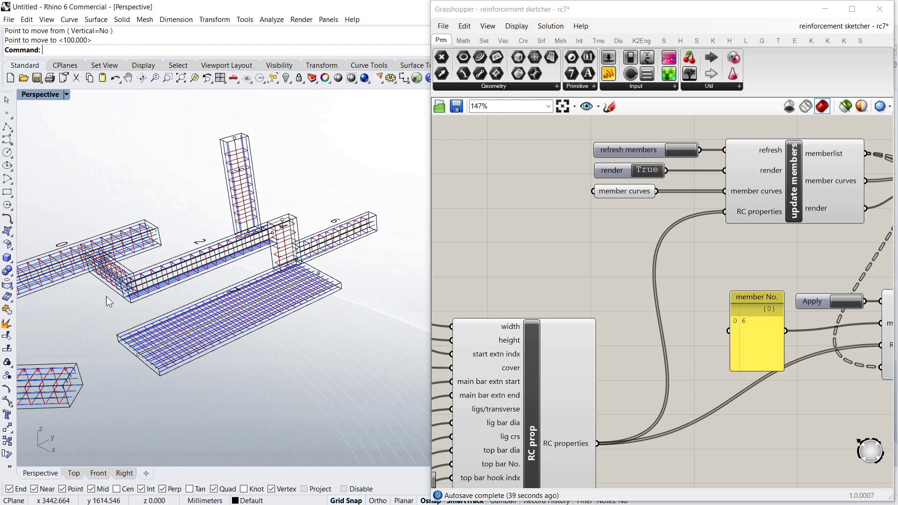
right_click_drag(69, 261, 131, 306)
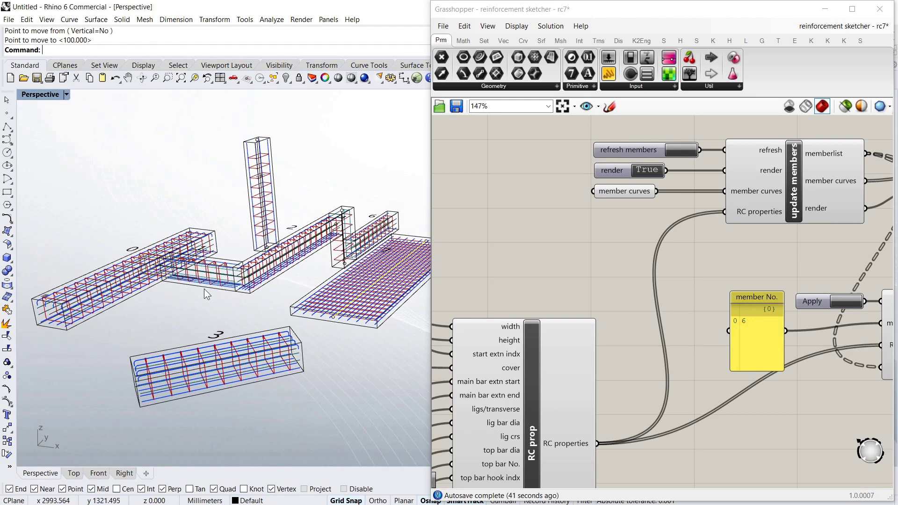
right_click_drag(205, 294, 211, 259)
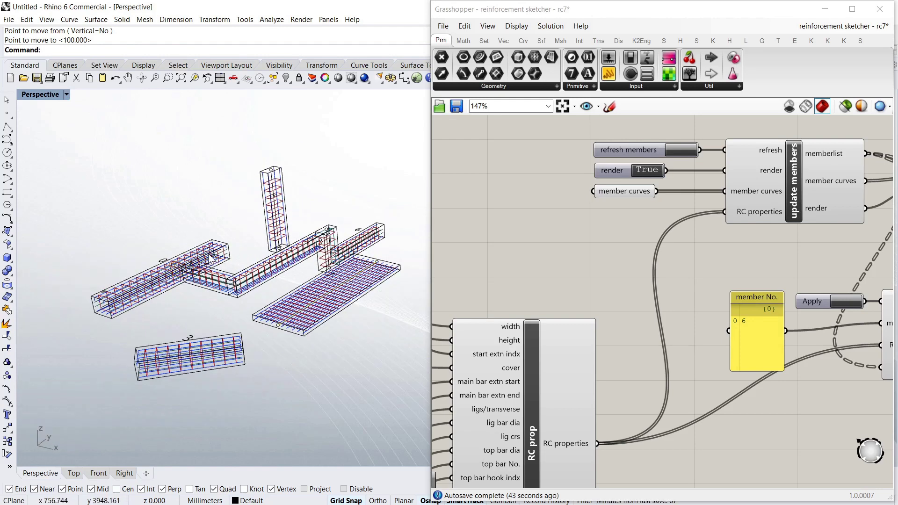
scroll(279, 307, "up", 3)
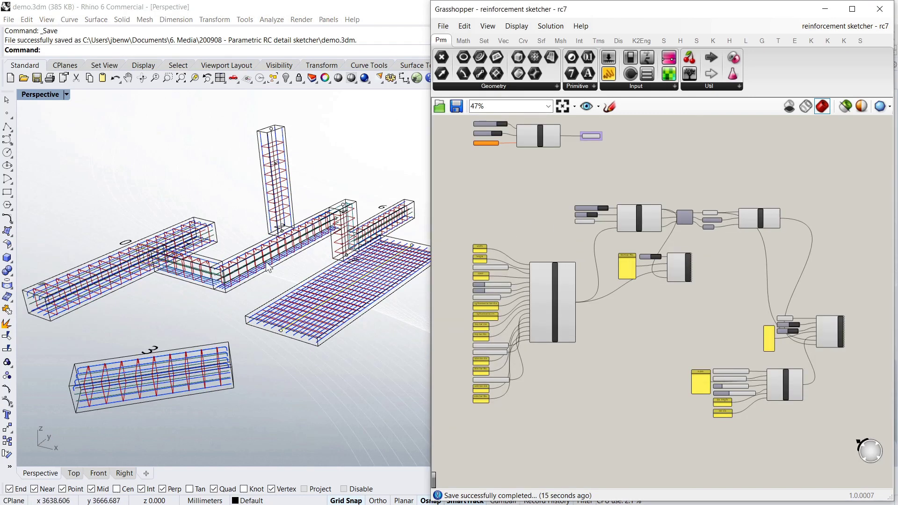
scroll(268, 266, "down", 5)
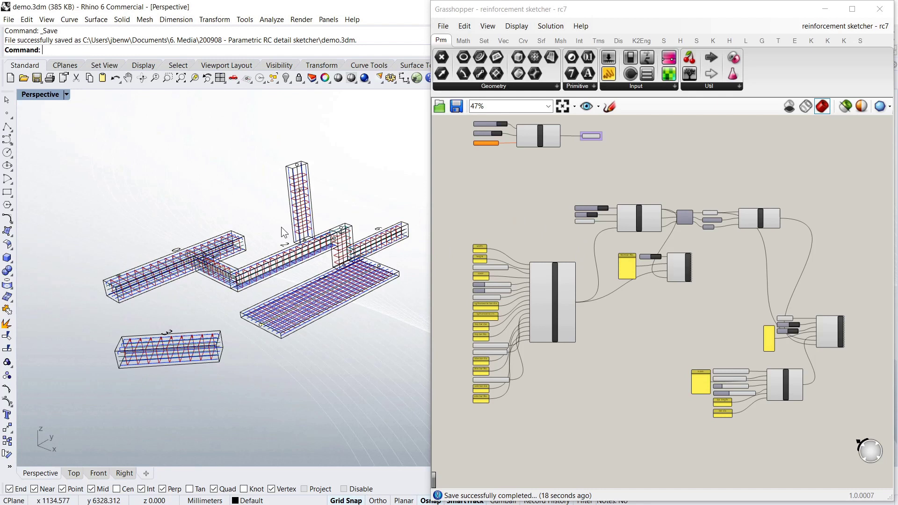
right_click_drag(282, 227, 253, 228)
Step: Capture the current reinforcement data by triggering get RC save state on the Save State All component
left_click(466, 175)
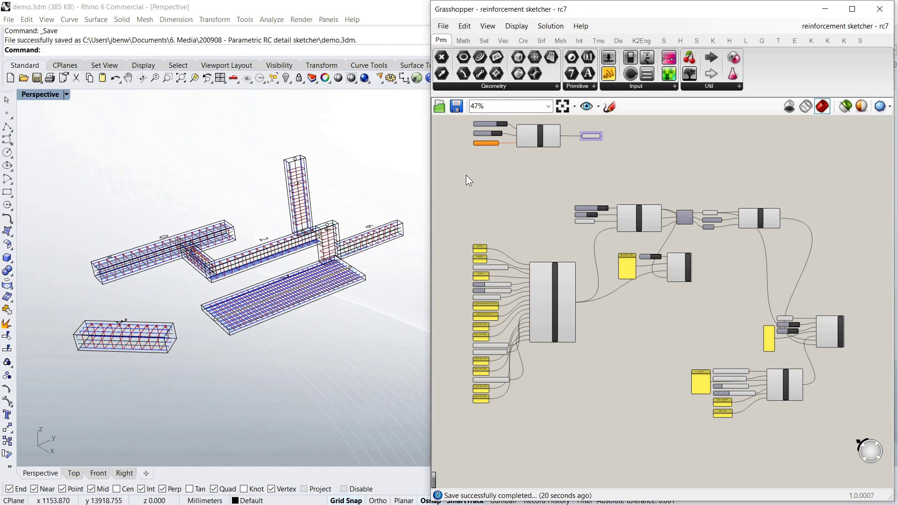
right_click_drag(492, 179, 488, 190)
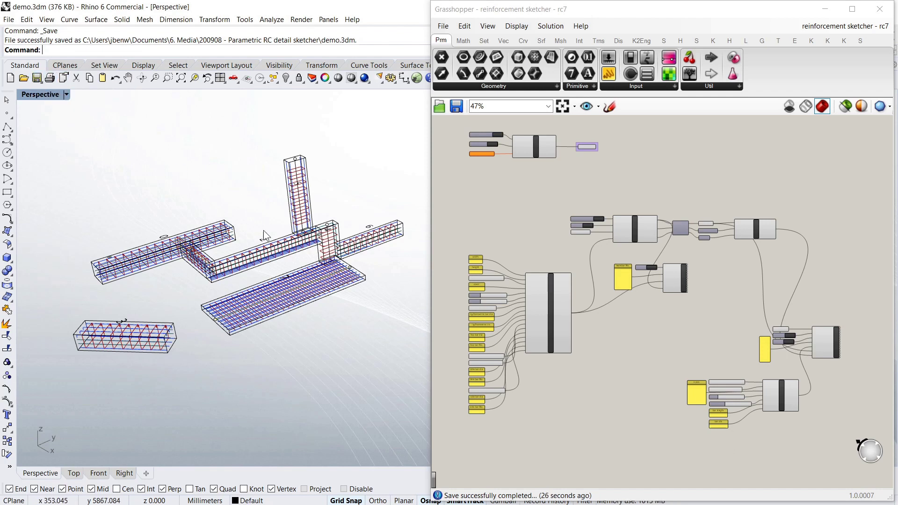
left_click(524, 229)
scroll(524, 229, "down", 2)
scroll(511, 206, "up", 5)
scroll(519, 204, "up", 3)
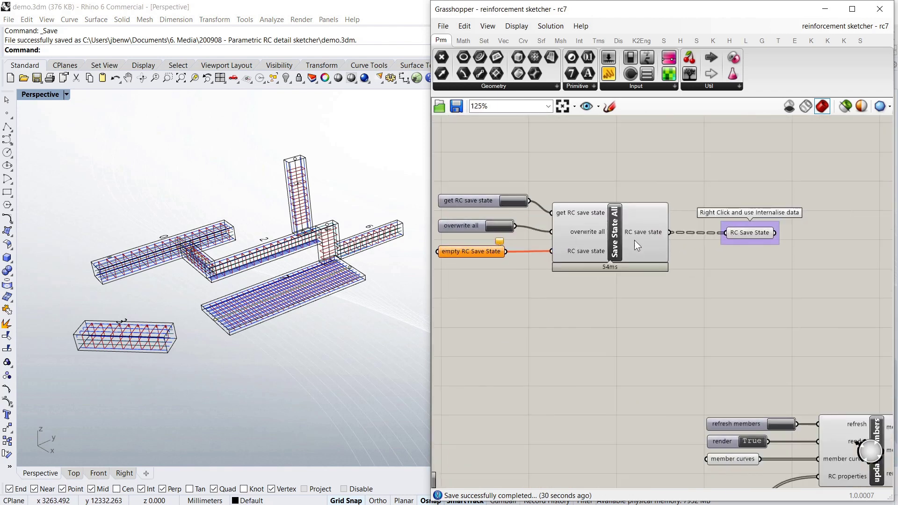
scroll(621, 217, "down", 2)
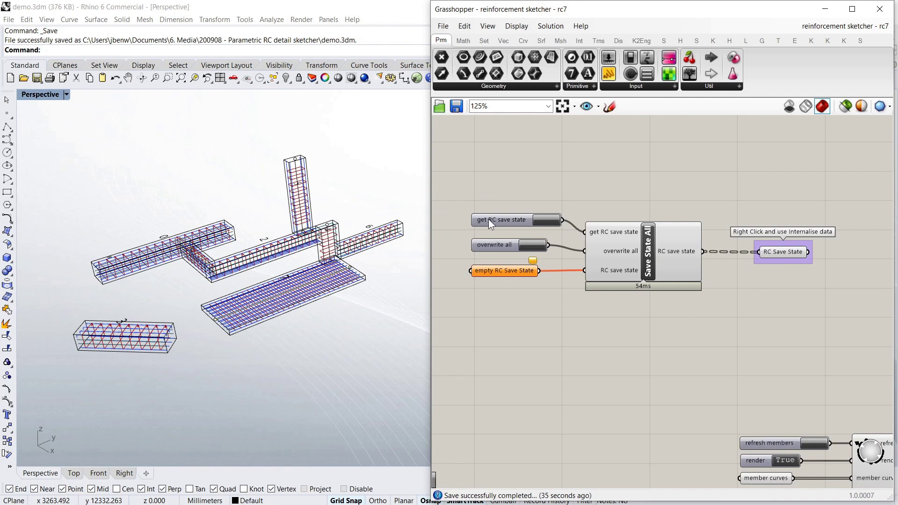
left_click(552, 220)
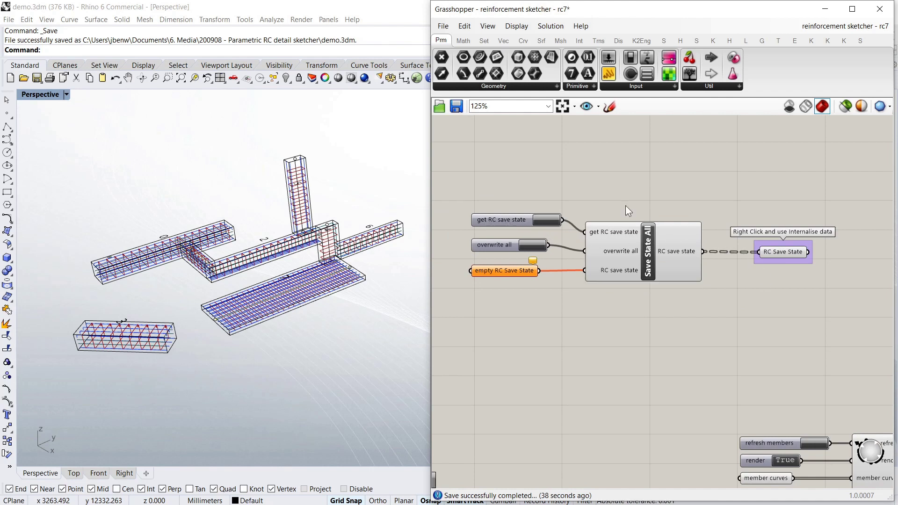
Step: Duplicate the RC Save State parameter and place the copy below the original
right_click(779, 252)
left_click(747, 263)
left_click(791, 254)
key("ctrl+c")
key("ctrl+v")
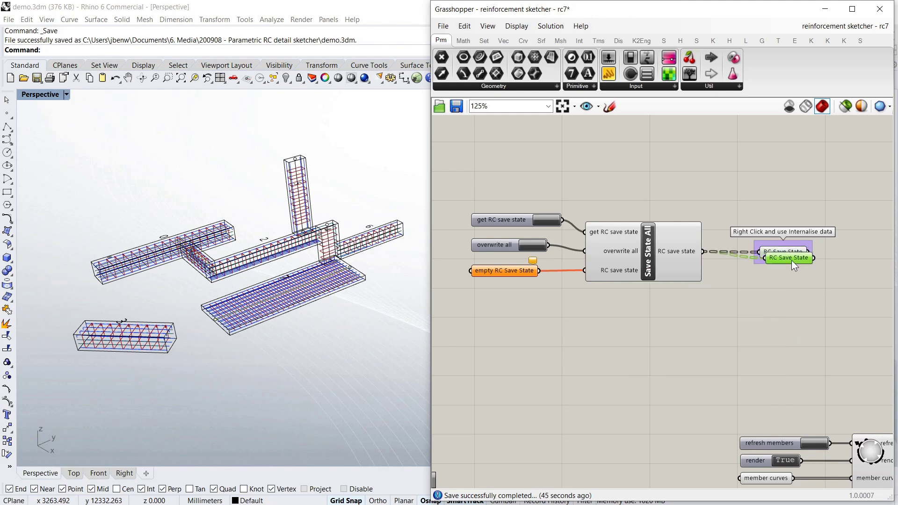
left_click_drag(797, 256, 791, 292)
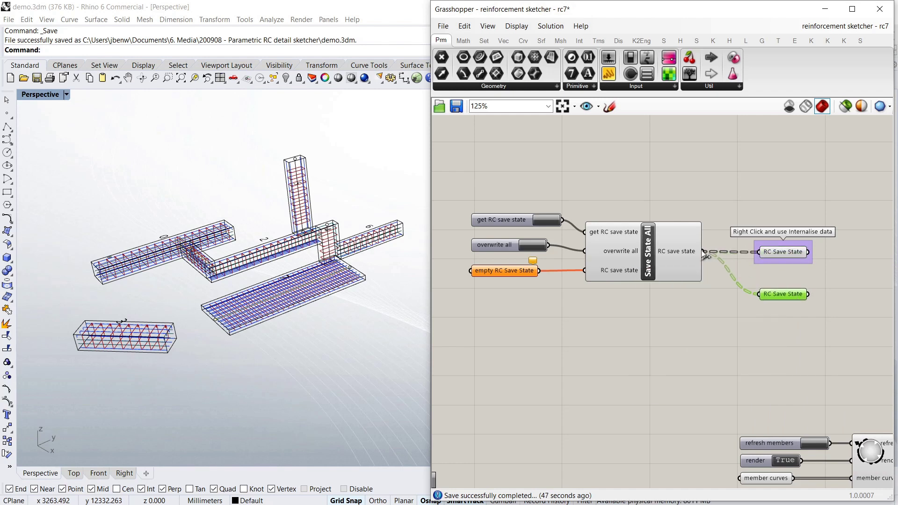
Step: Internalise the data in the copied RC Save State and place it beneath the empty RC Save State parameter
right_click(783, 294)
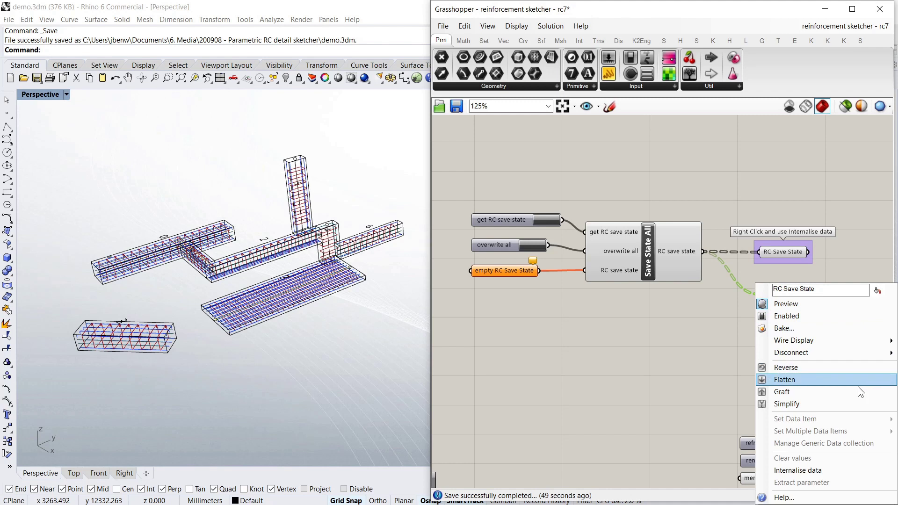
left_click(821, 471)
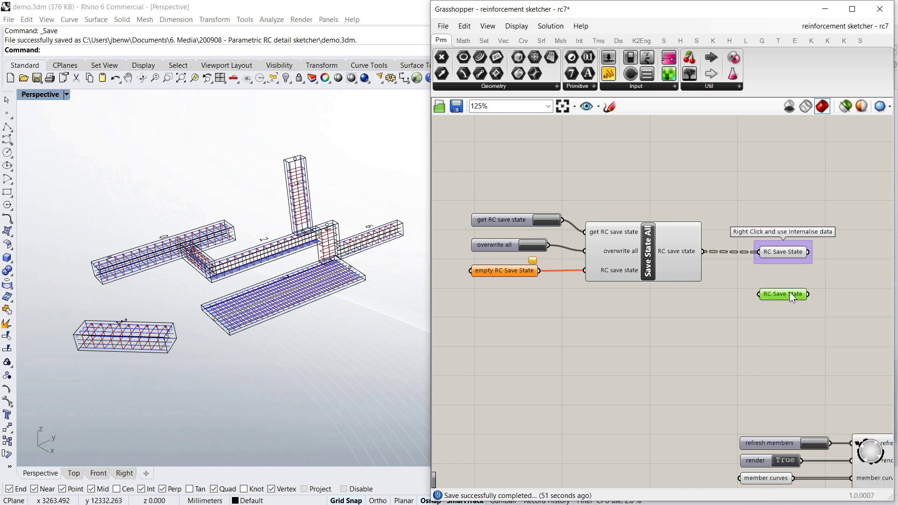
left_click_drag(790, 295, 521, 303)
left_click(601, 300)
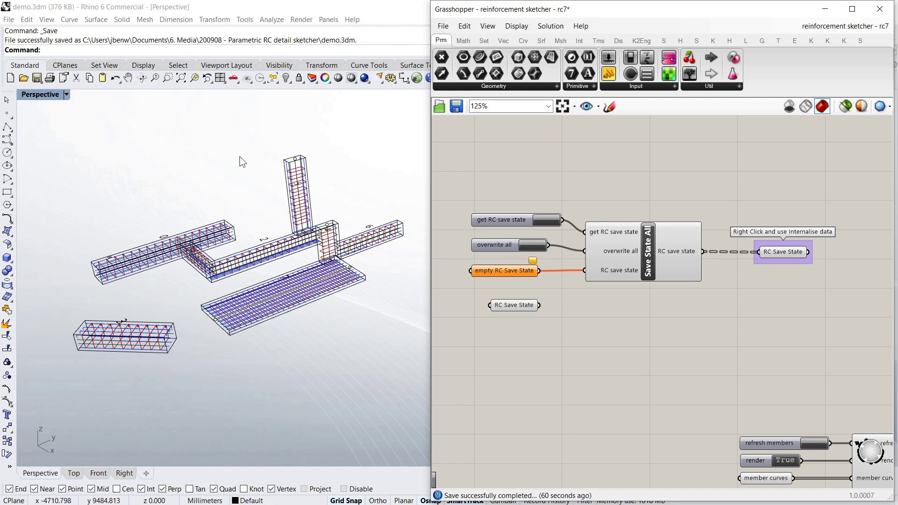
Step: Save the reinforcement sketcher definition and reopen it with the demo.3dm model
left_click(461, 108)
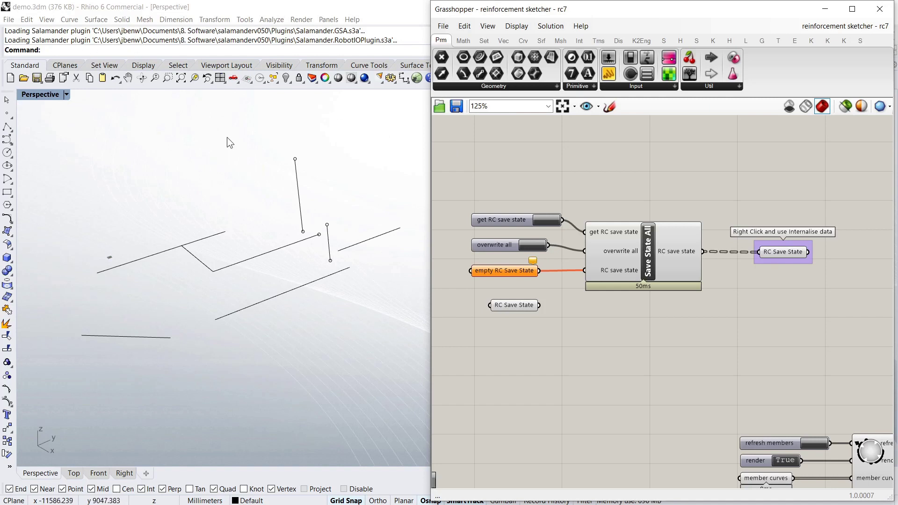
left_click(252, 187)
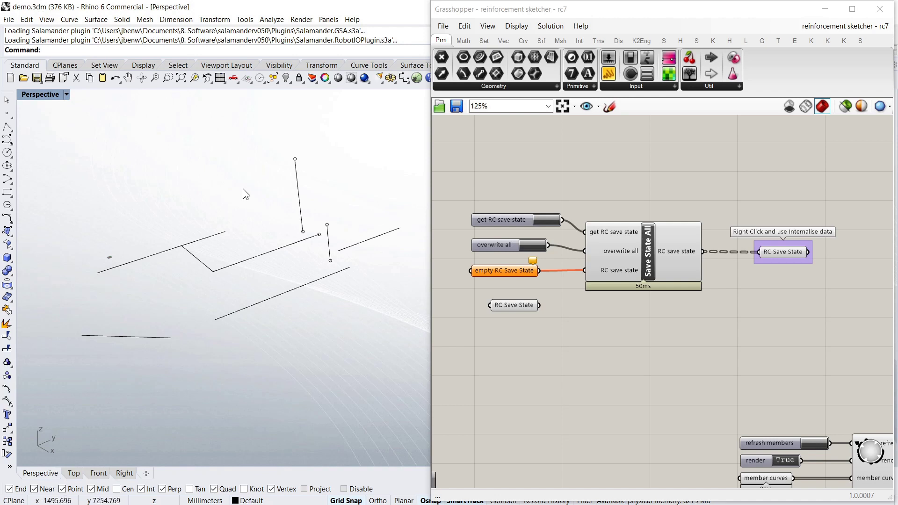
left_click(590, 209)
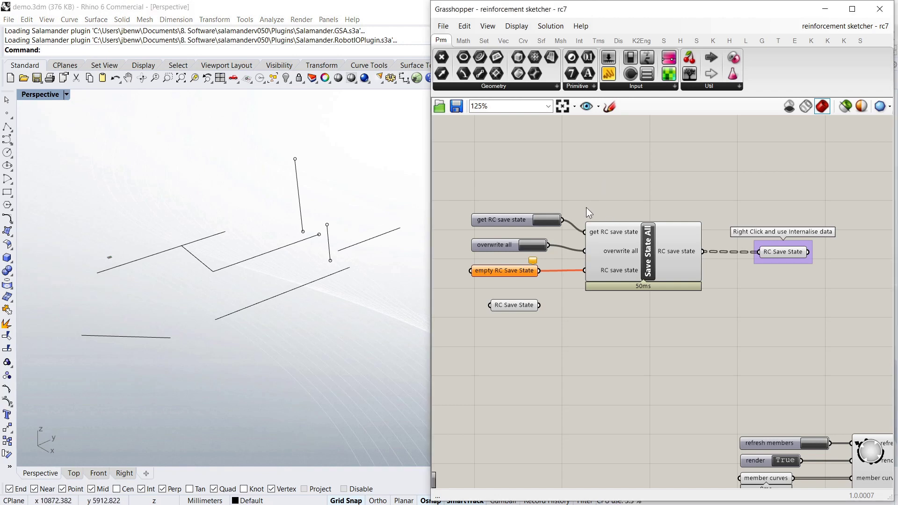
Step: Connect the internalised RC Save State to Save State All in place of the empty one and trigger overwrite all
left_click_drag(509, 307, 512, 299)
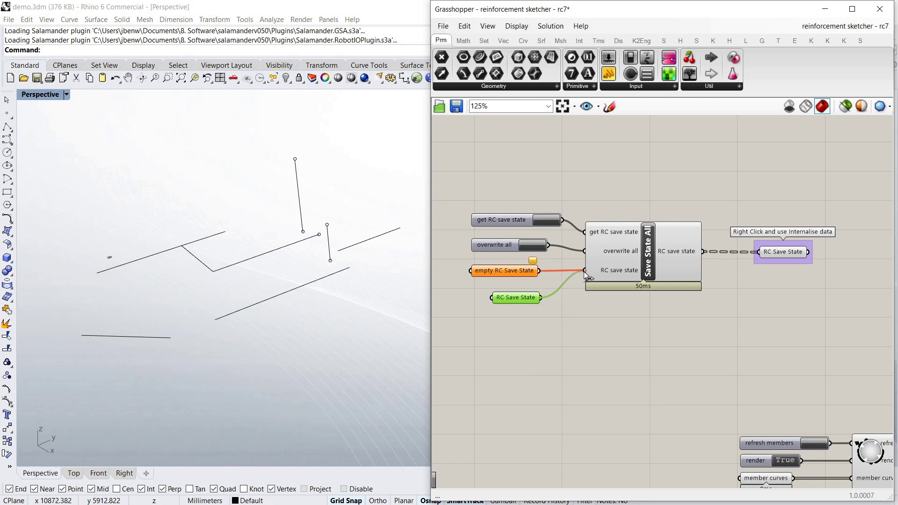
left_click_drag(585, 271, 585, 271)
left_click(533, 244)
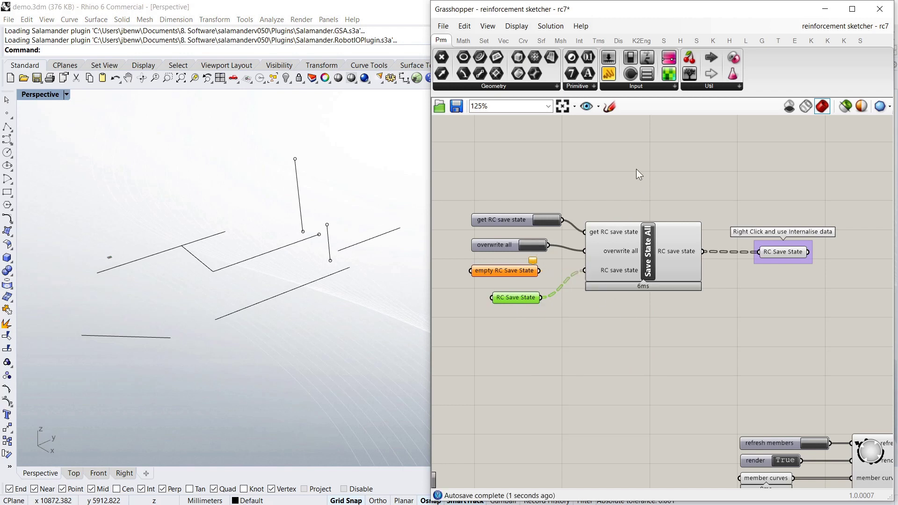
Step: Refresh the members from the restored save state and inspect the rebuilt reinforcement model
left_click(636, 169)
scroll(632, 276, "down", 5)
scroll(755, 408, "up", 3)
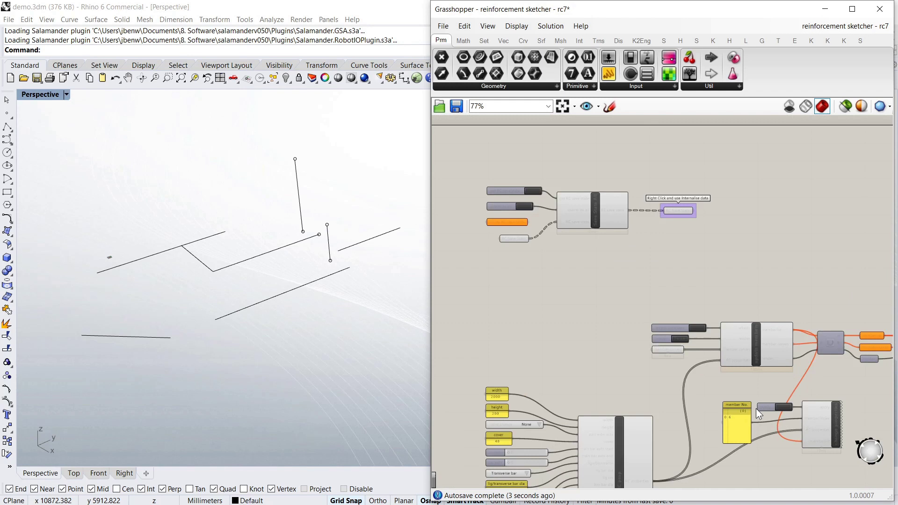
left_click(692, 312)
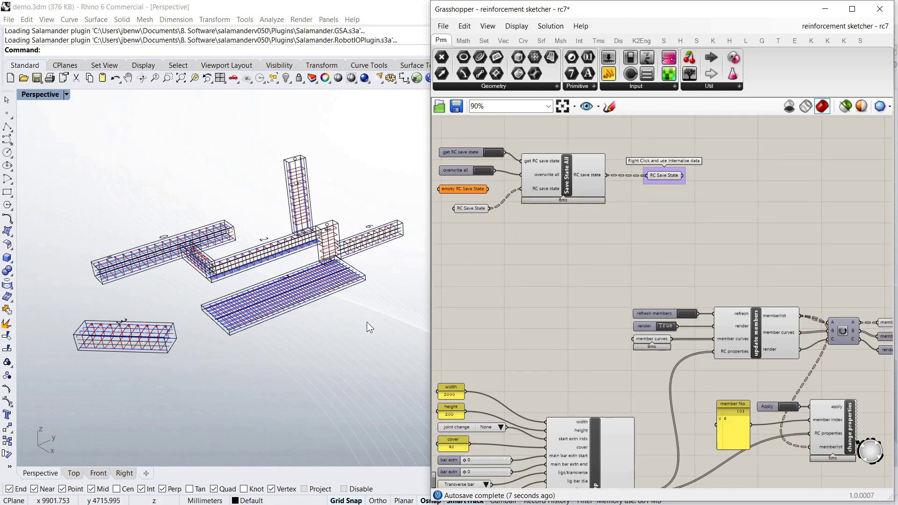
right_click_drag(355, 322, 255, 316)
scroll(306, 248, "up", 8)
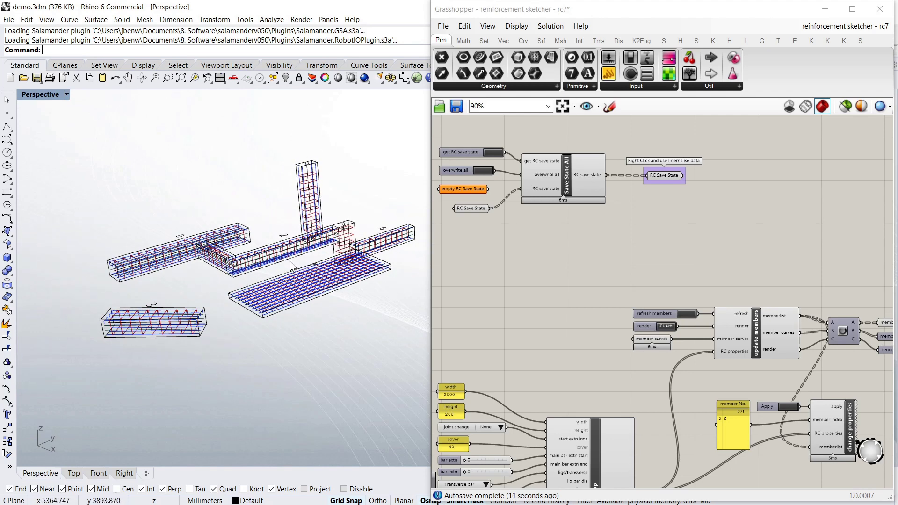
scroll(344, 266, "down", 6)
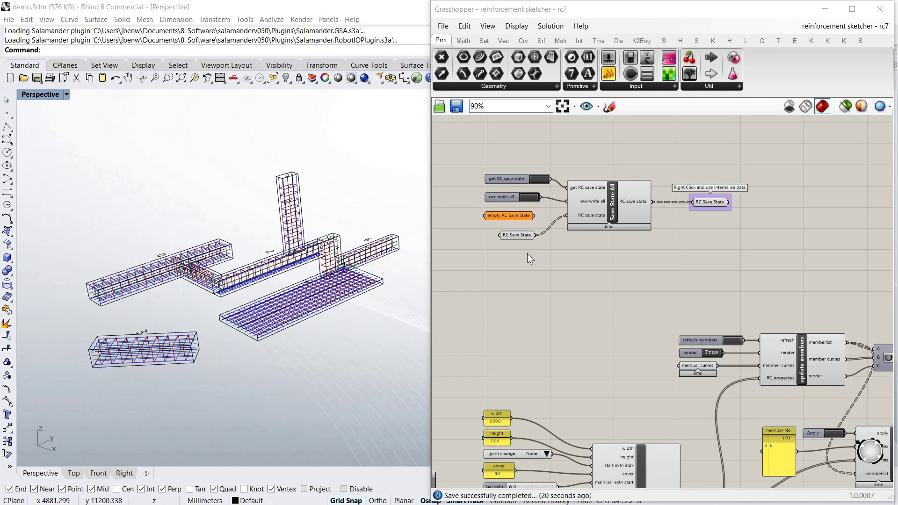
Step: Refresh the loose bar component and inspect the loose bars where member 1 meets member 0
left_click(531, 243)
scroll(532, 240, "down", 5)
scroll(733, 344, "up", 6)
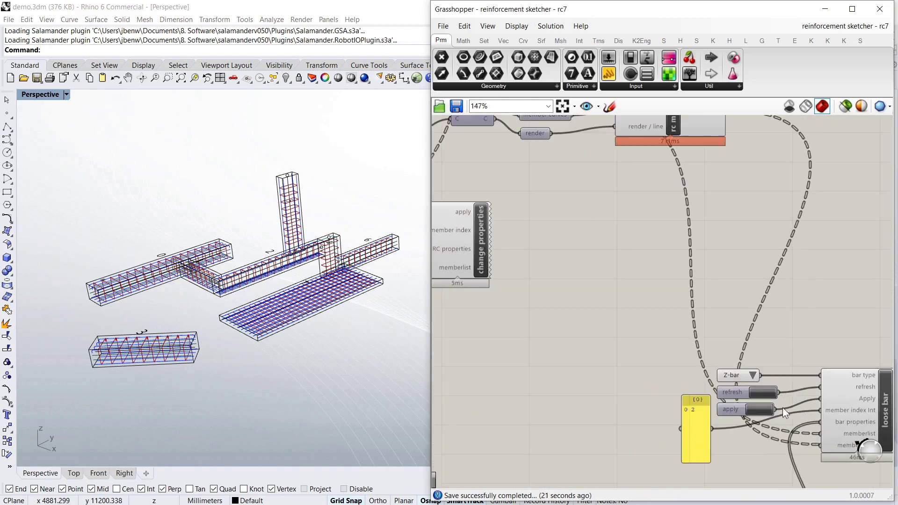
scroll(644, 374, "down", 3)
scroll(630, 338, "up", 3)
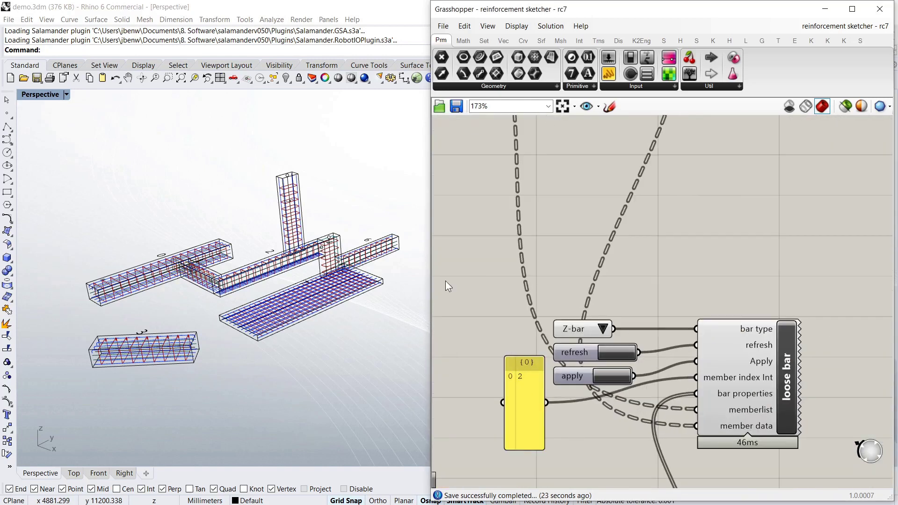
left_click(608, 349)
scroll(370, 304, "up", 5)
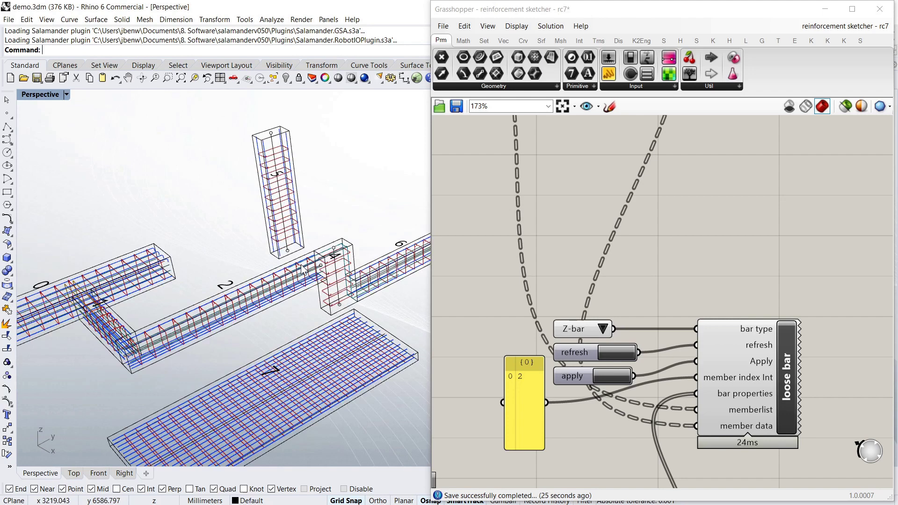
scroll(381, 276, "down", 1)
scroll(361, 295, "down", 4)
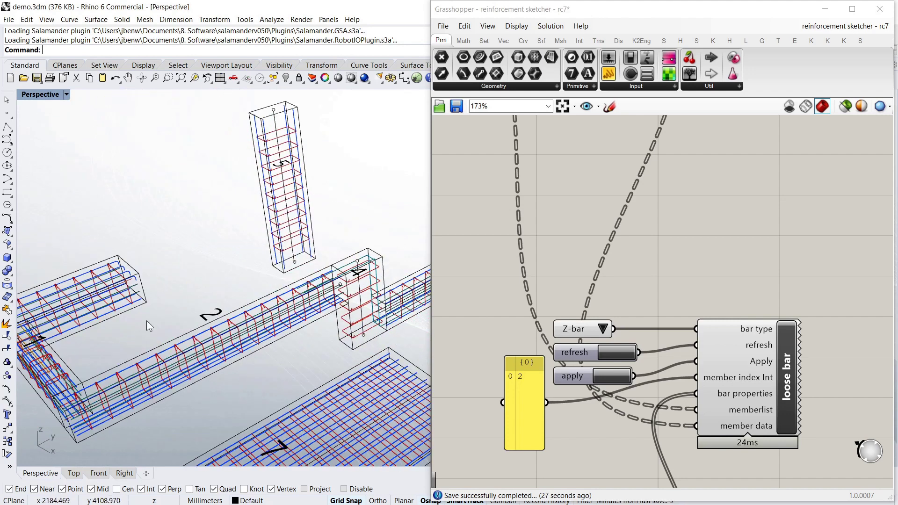
scroll(291, 370, "up", 6)
scroll(291, 370, "down", 4)
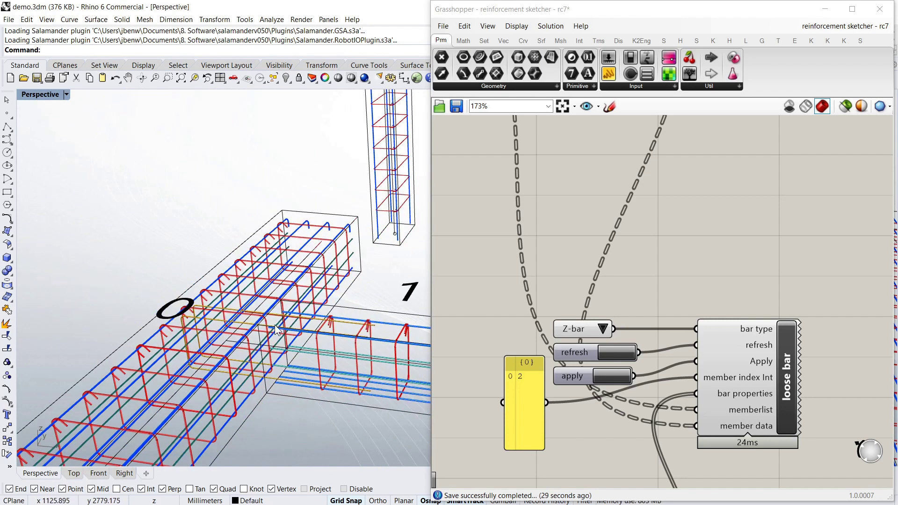